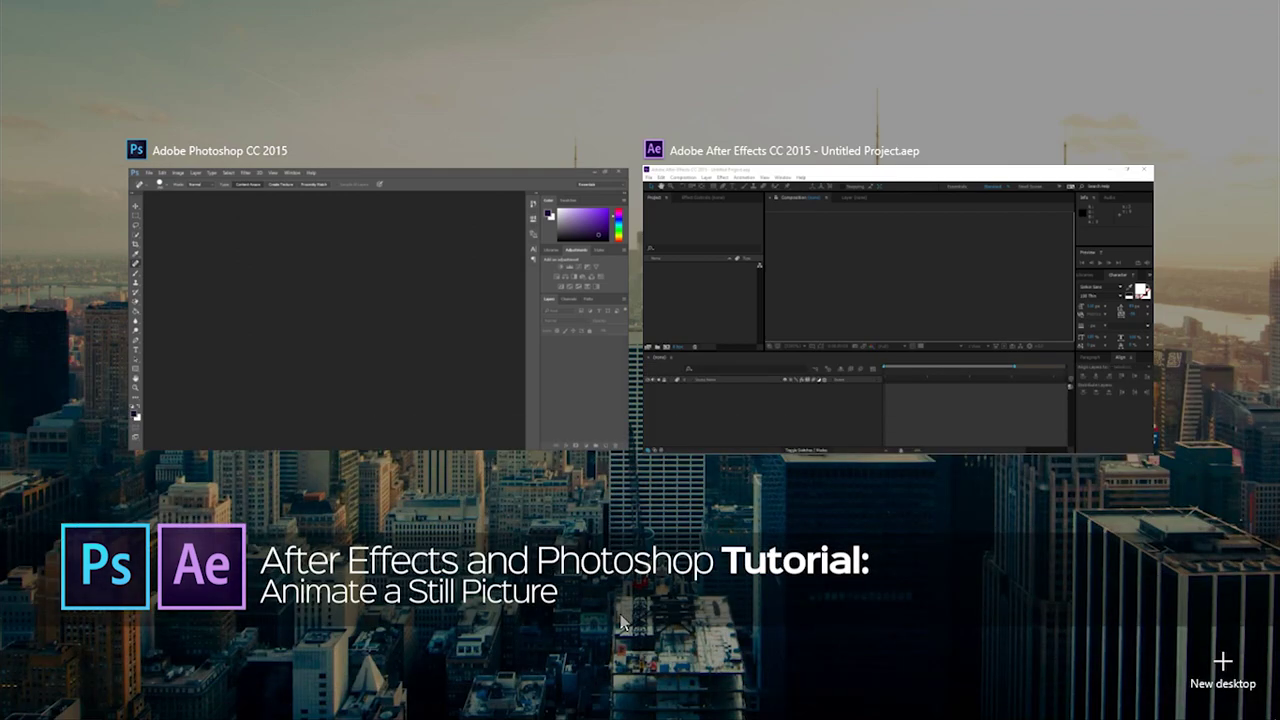
# Step: Open the sunset photo pexels-photo.jpg from the Tutorial folder in Photoshop
pyautogui.click(465, 358)
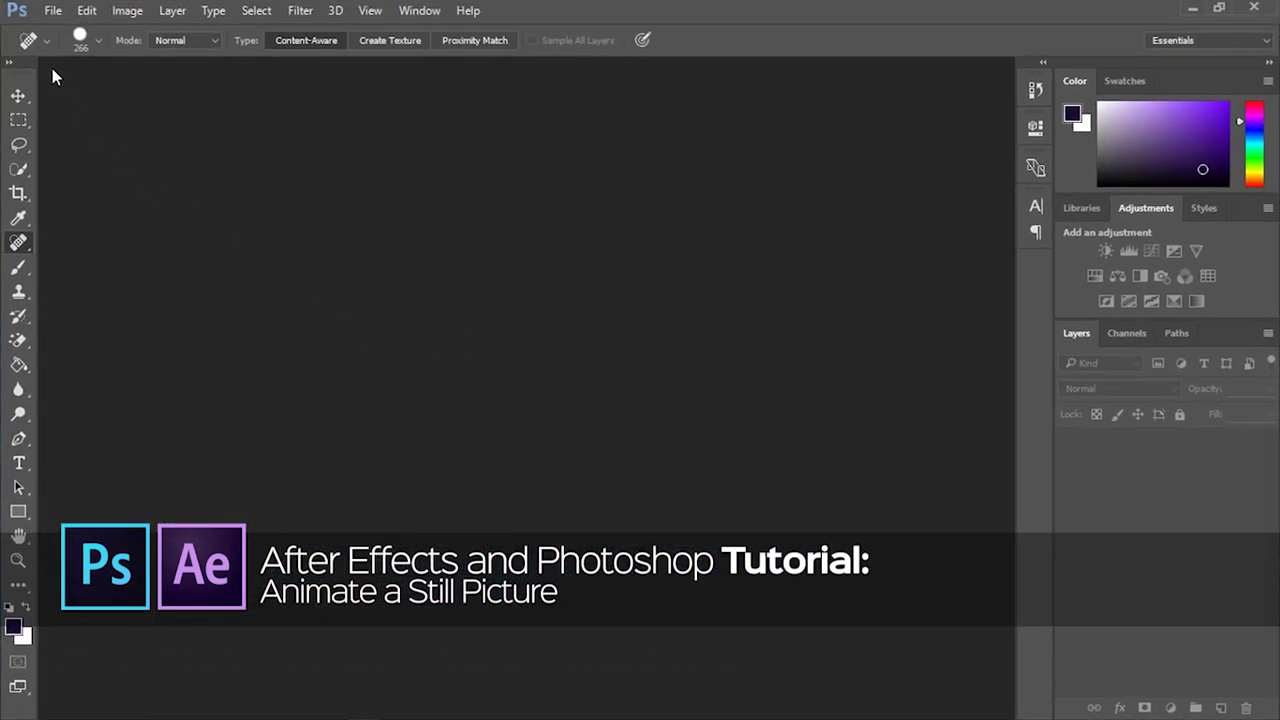
pyautogui.click(55, 11)
pyautogui.click(63, 49)
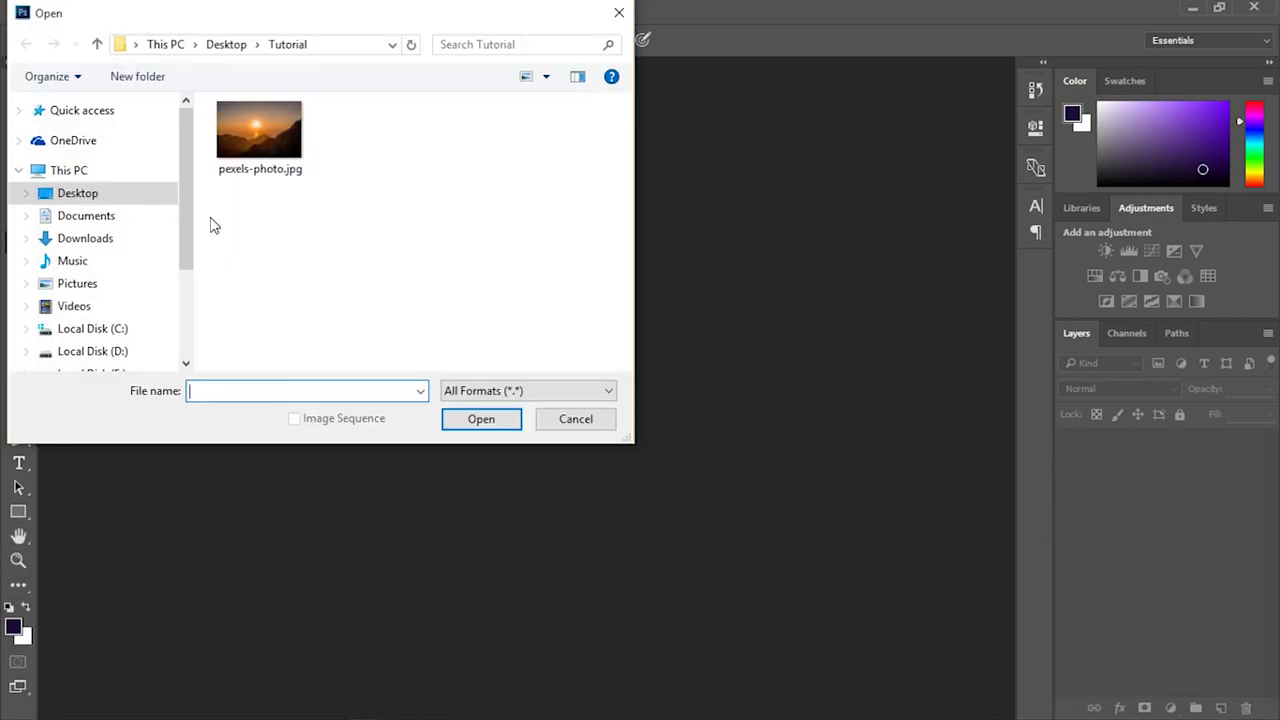
pyautogui.doubleClick(255, 145)
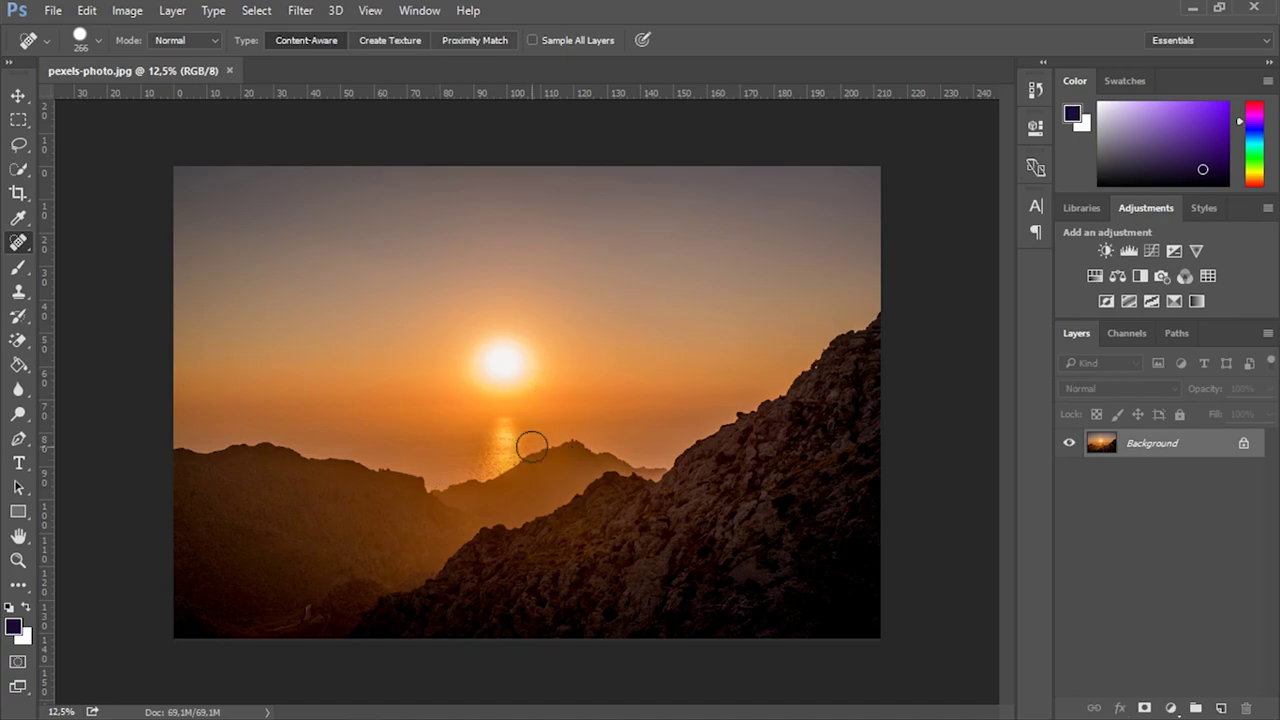
pyautogui.click(19, 169)
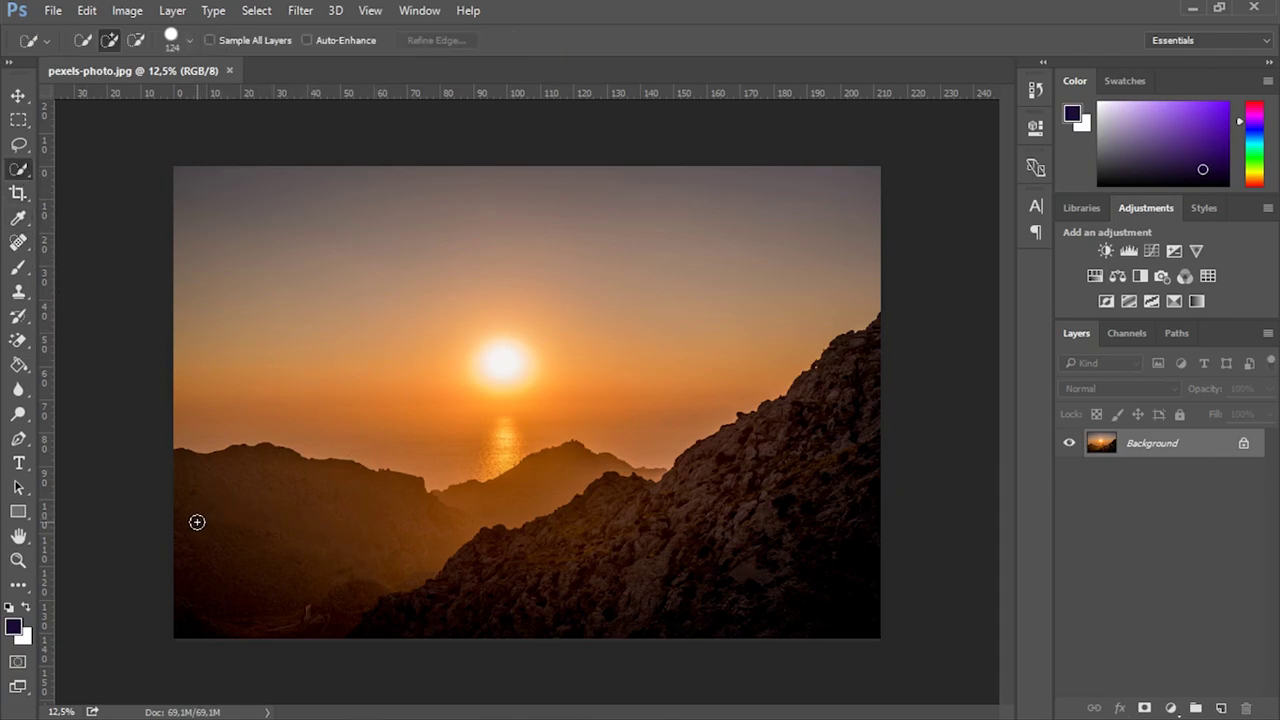
# Step: Quick-select the dark hills, copy them to a new layer with Ctrl+J, and start renaming it Middleground
pyautogui.moveTo(209, 526)
pyautogui.mouseDown()
pyautogui.moveTo(278, 508)
pyautogui.moveTo(451, 564)
pyautogui.moveTo(534, 520)
pyautogui.moveTo(748, 492)
pyautogui.moveTo(826, 454)
pyautogui.mouseUp()
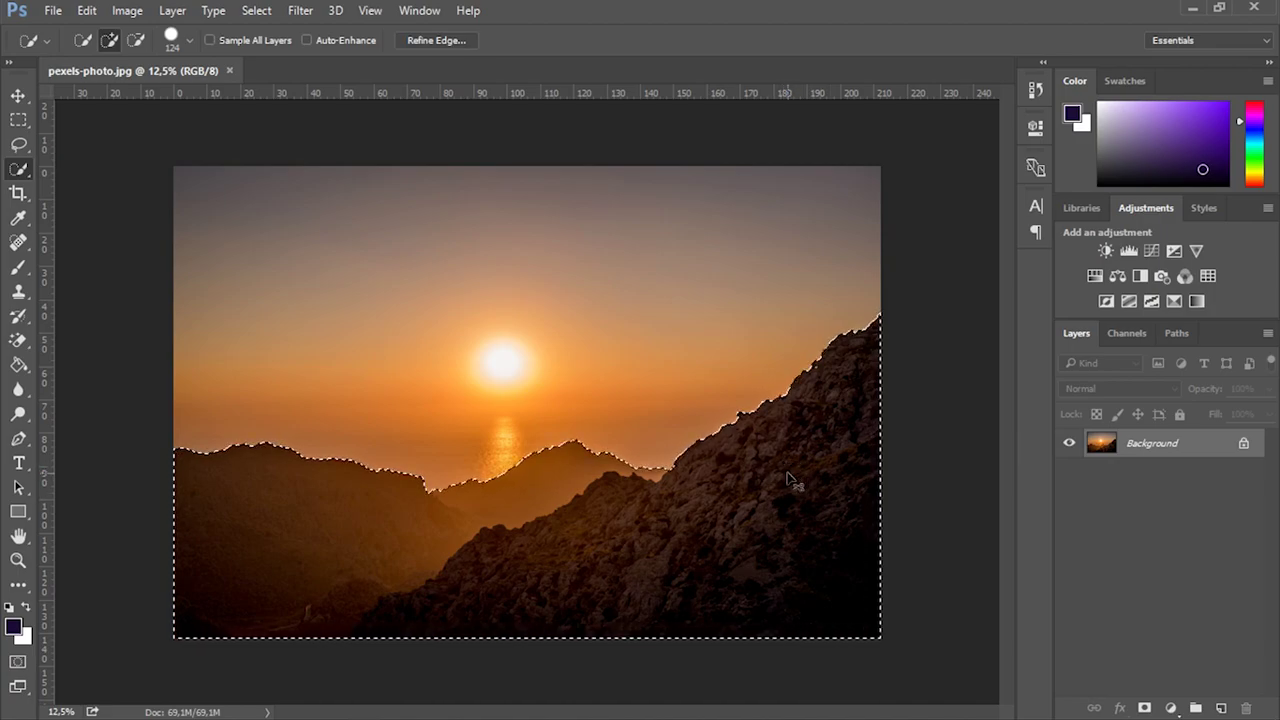
pyautogui.hotkey('ctrl', 'j')
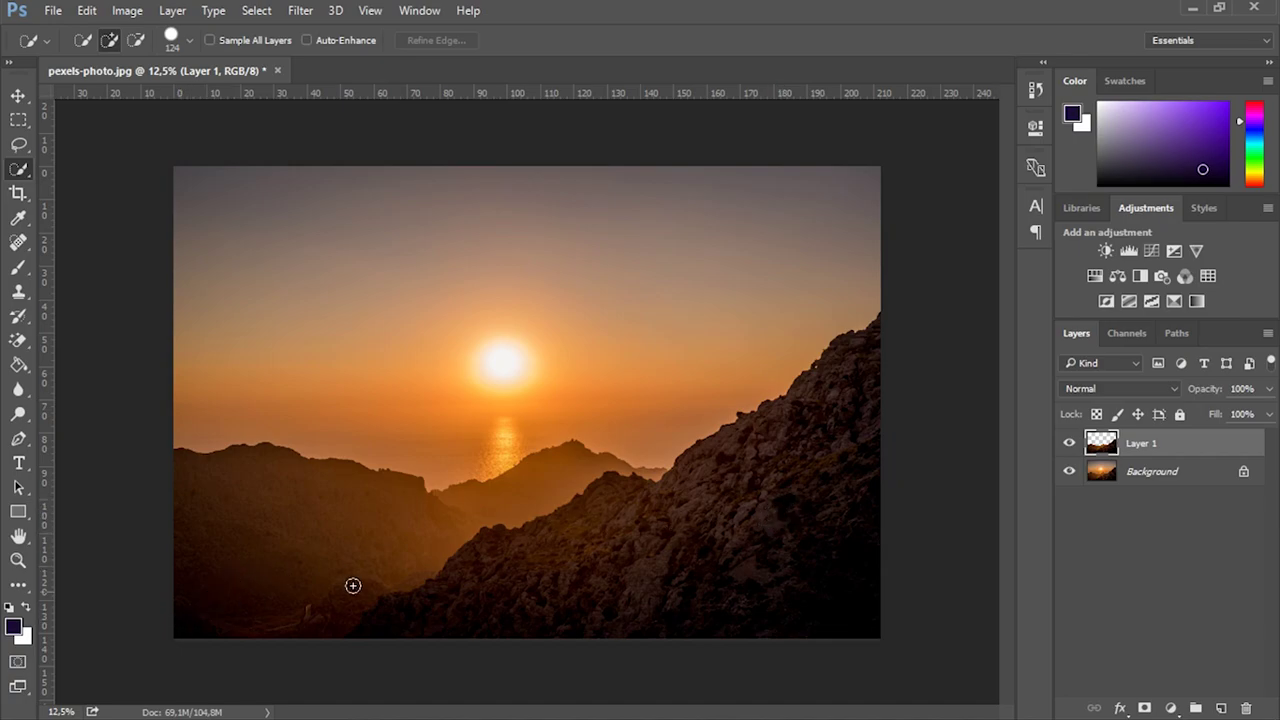
pyautogui.doubleClick(1150, 443)
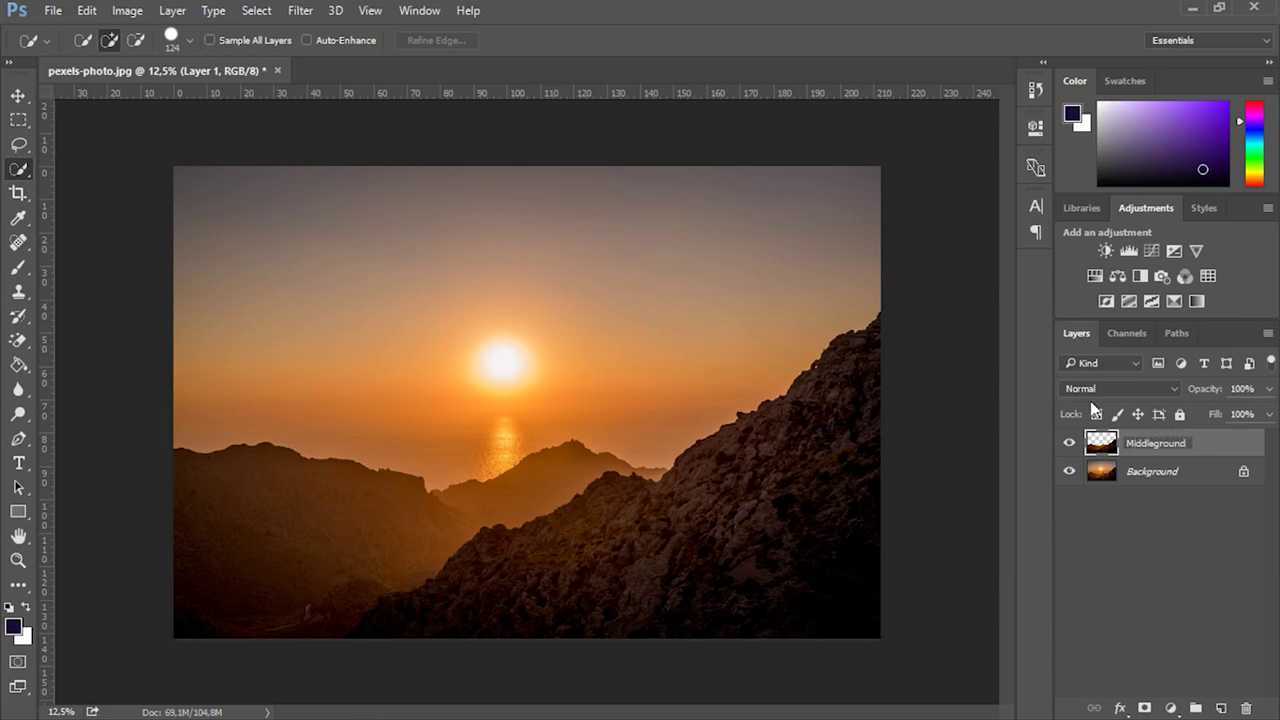
# Step: Name the hills layer Middleground, then copy the right rocky hillside to a new Foreground layer
pyautogui.press('Return')
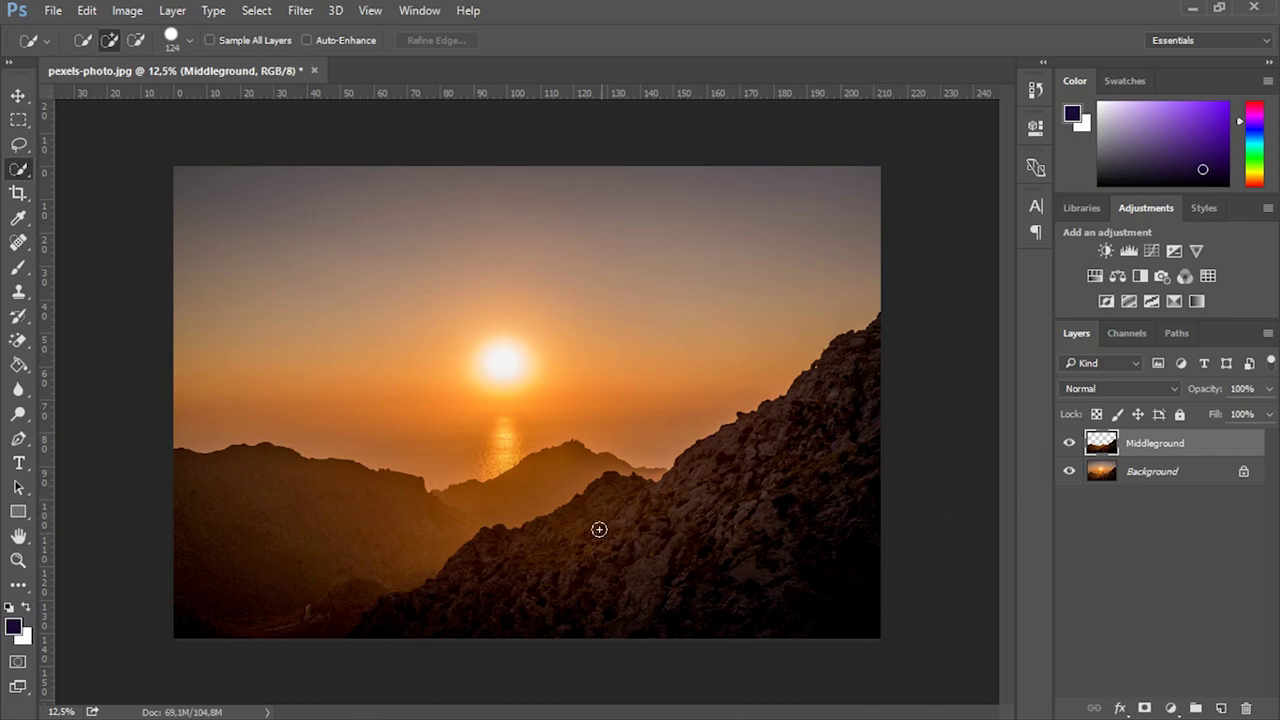
pyautogui.moveTo(174, 617)
pyautogui.mouseDown()
pyautogui.moveTo(197, 641)
pyautogui.moveTo(171, 606)
pyautogui.mouseUp()
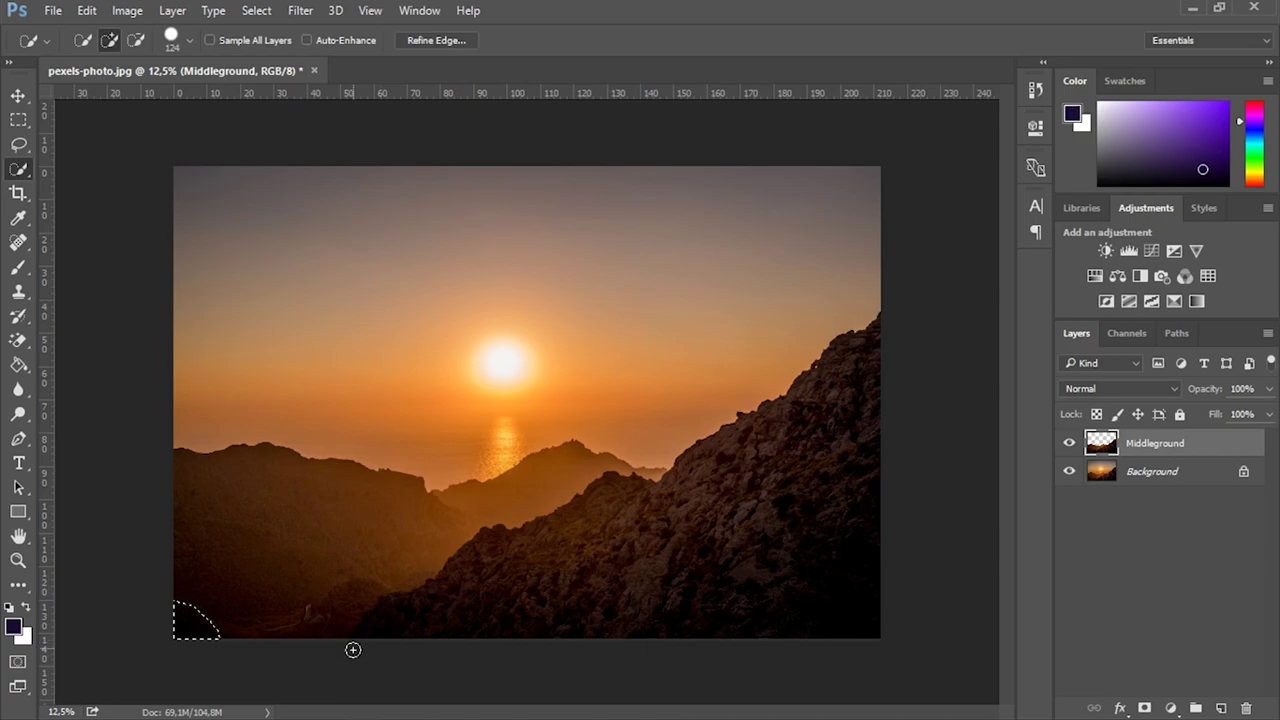
pyautogui.moveTo(355, 645)
pyautogui.mouseDown()
pyautogui.moveTo(603, 569)
pyautogui.moveTo(746, 505)
pyautogui.moveTo(862, 404)
pyautogui.mouseUp()
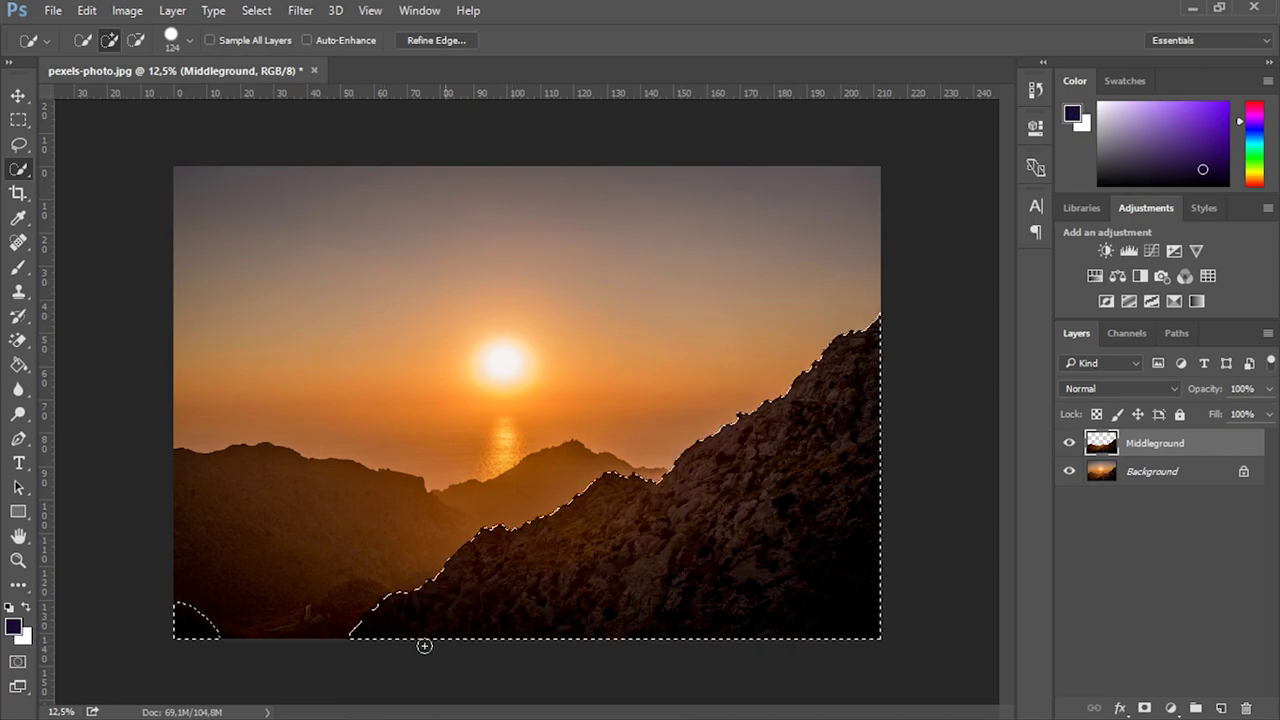
pyautogui.moveTo(423, 646)
pyautogui.mouseDown()
pyautogui.moveTo(349, 640)
pyautogui.moveTo(417, 640)
pyautogui.moveTo(400, 648)
pyautogui.mouseUp()
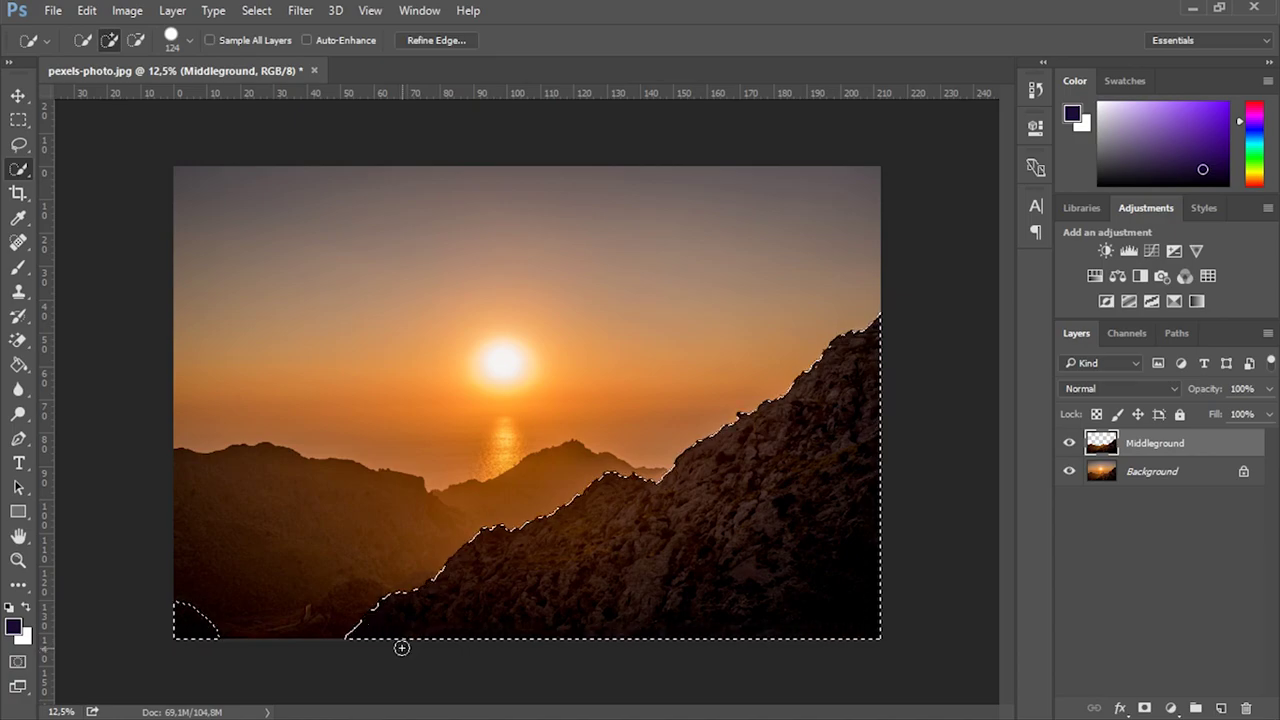
pyautogui.hotkey('ctrl', 'shift', 'alt', 'n')
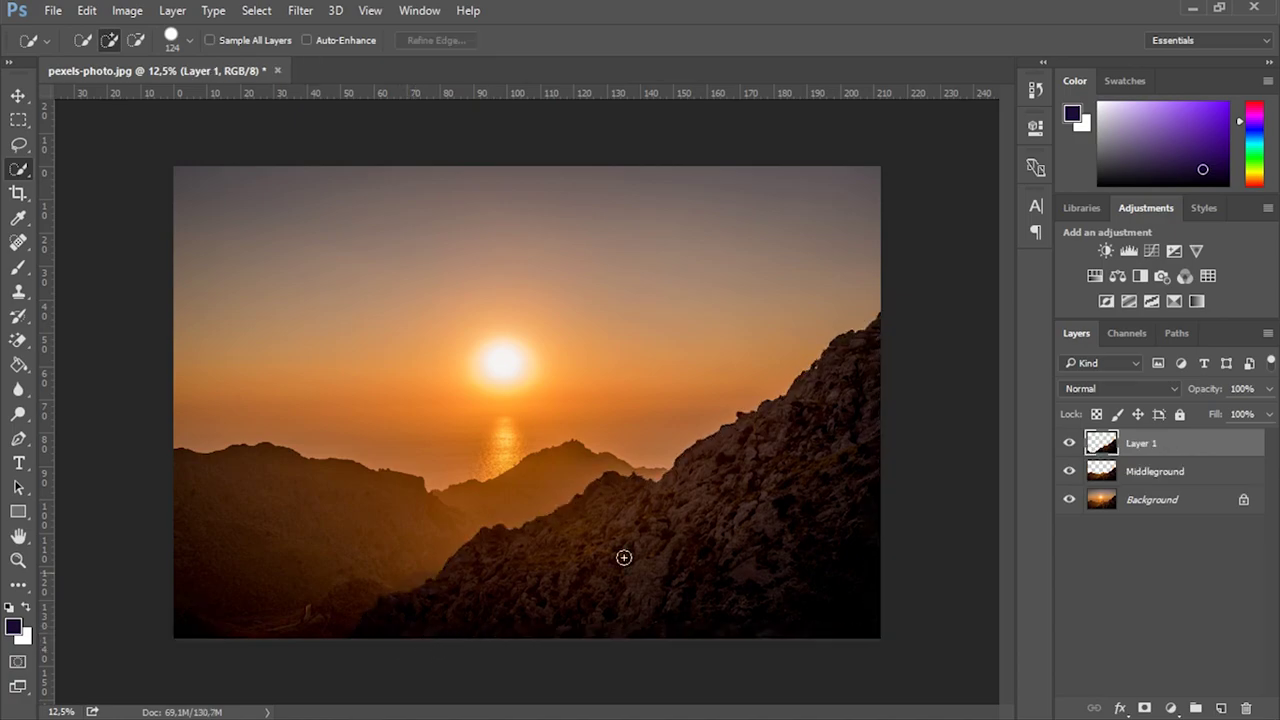
pyautogui.doubleClick(1131, 444)
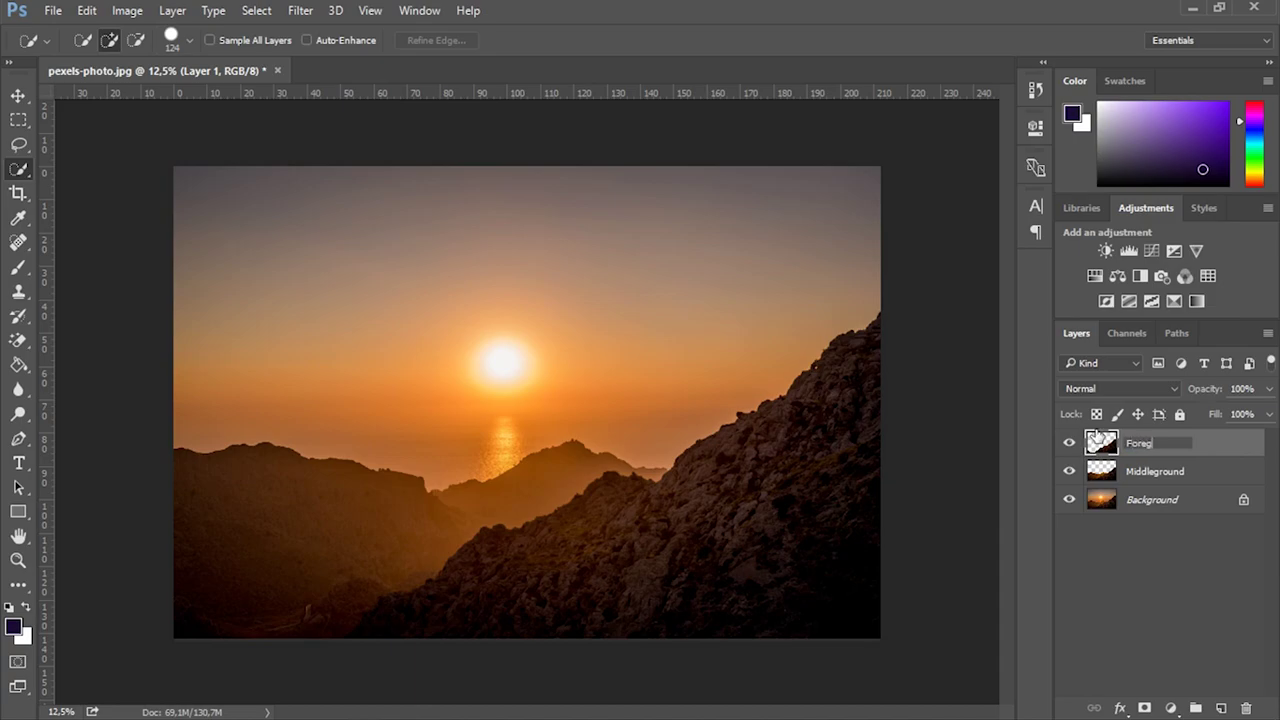
pyautogui.press('Return')
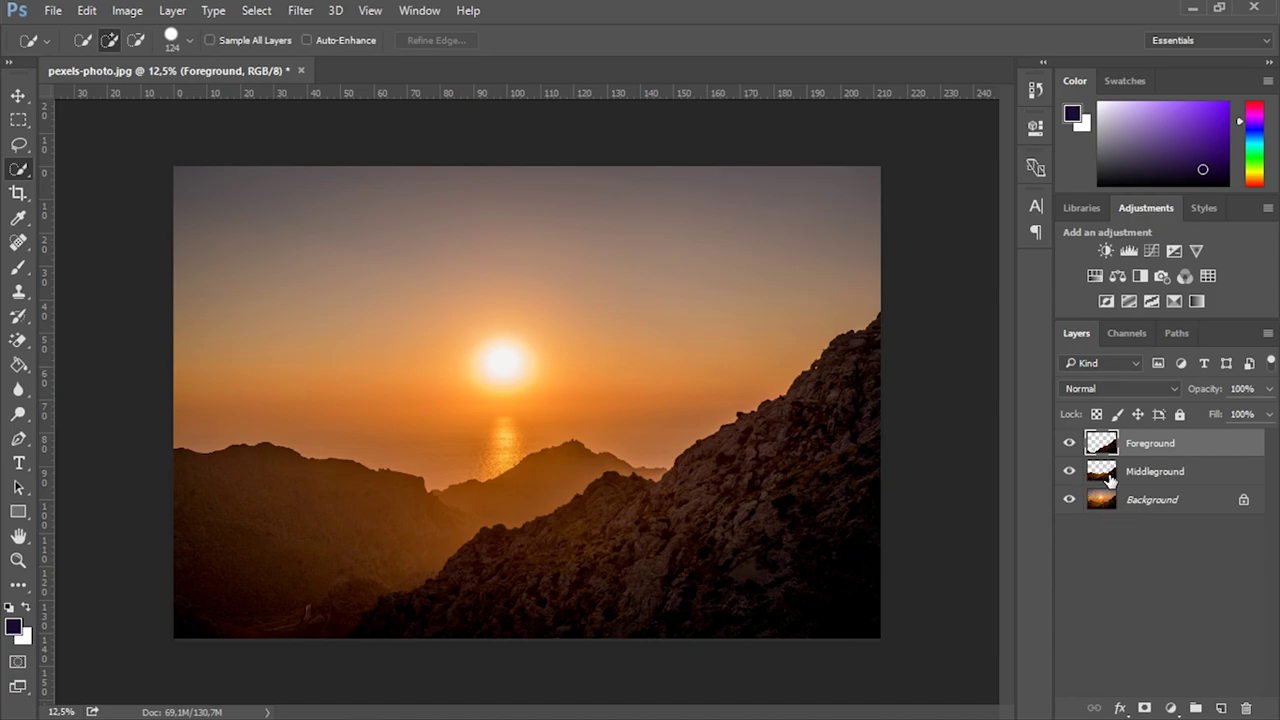
# Step: Hide the upper layers and quick-select the hills on the Background layer
pyautogui.click(1146, 476)
pyautogui.click(1143, 502)
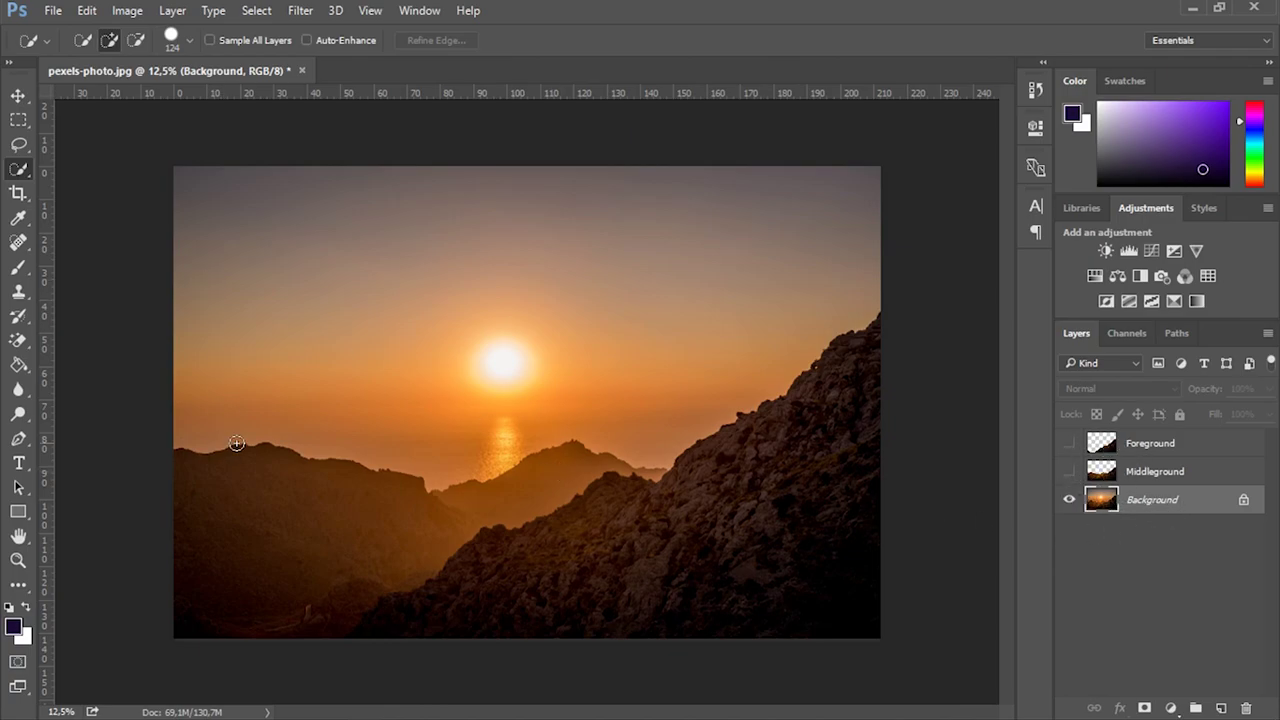
pyautogui.moveTo(190, 500)
pyautogui.mouseDown()
pyautogui.moveTo(303, 507)
pyautogui.moveTo(439, 550)
pyautogui.moveTo(607, 543)
pyautogui.moveTo(642, 519)
pyautogui.moveTo(776, 519)
pyautogui.moveTo(840, 457)
pyautogui.mouseUp()
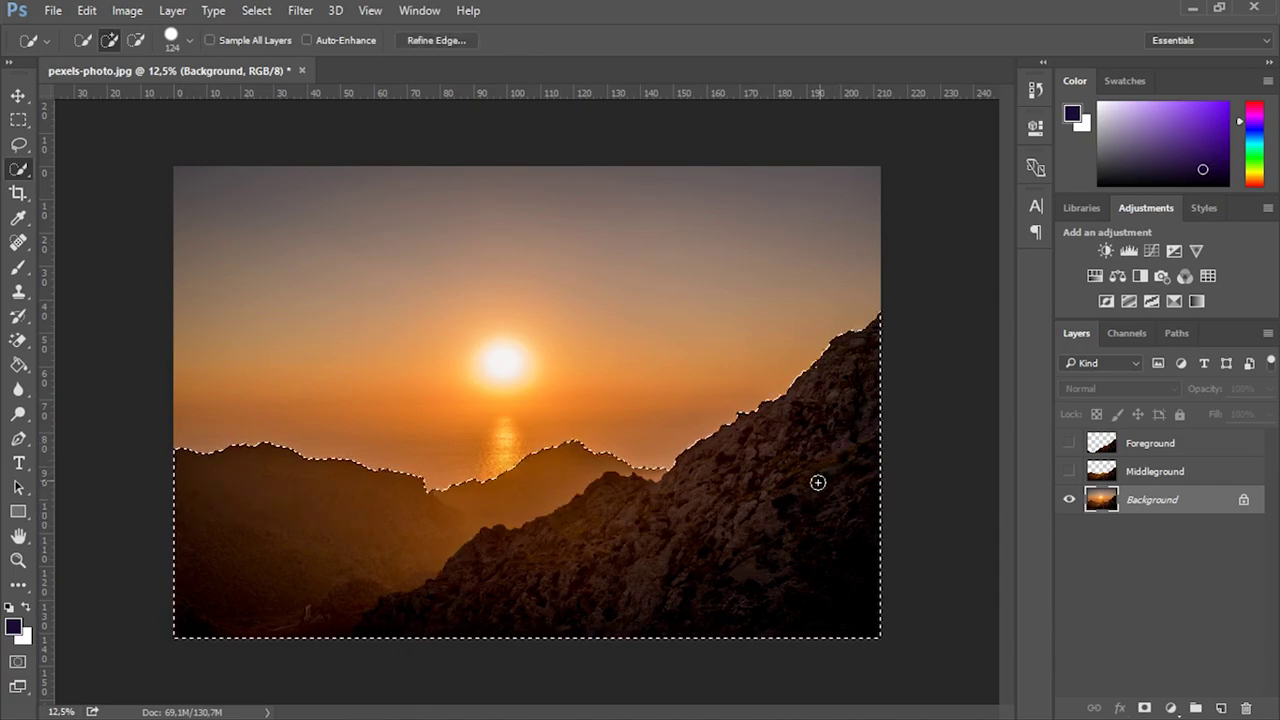
# Step: Expand the selection by 15 px and Content-Aware Fill the hills with sky
pyautogui.click(256, 14)
pyautogui.moveTo(410, 257)
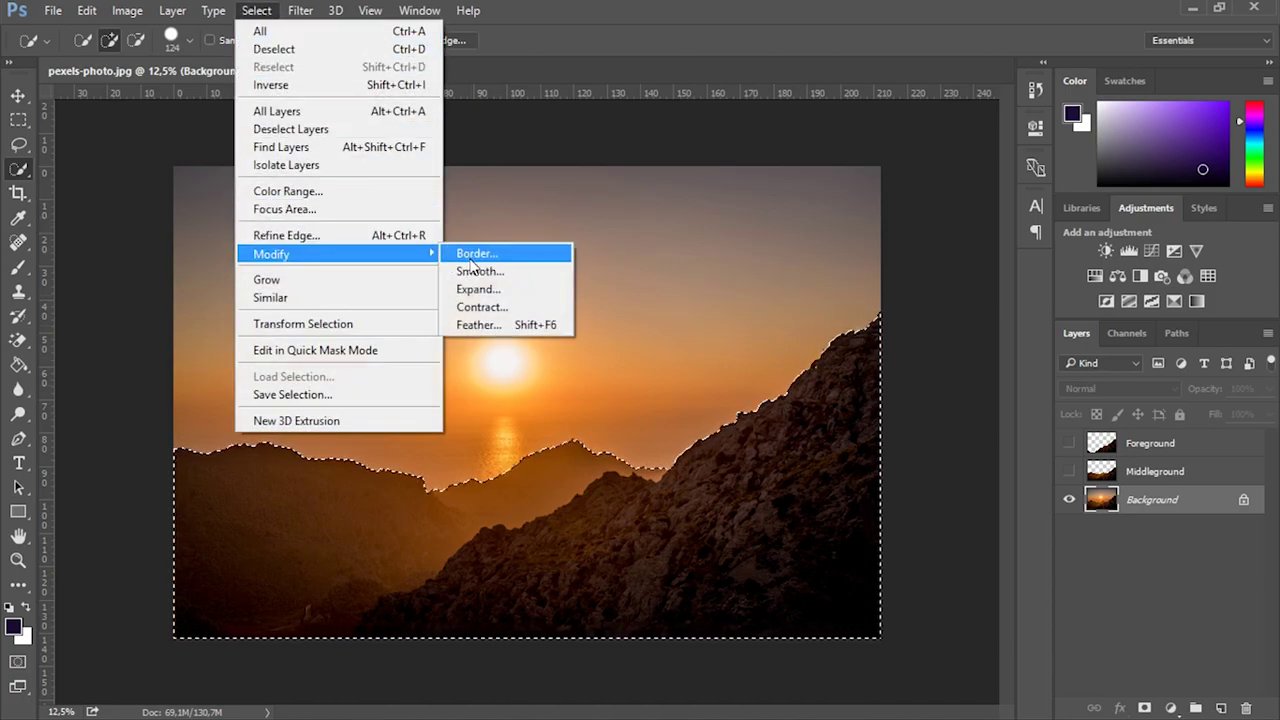
pyautogui.click(478, 289)
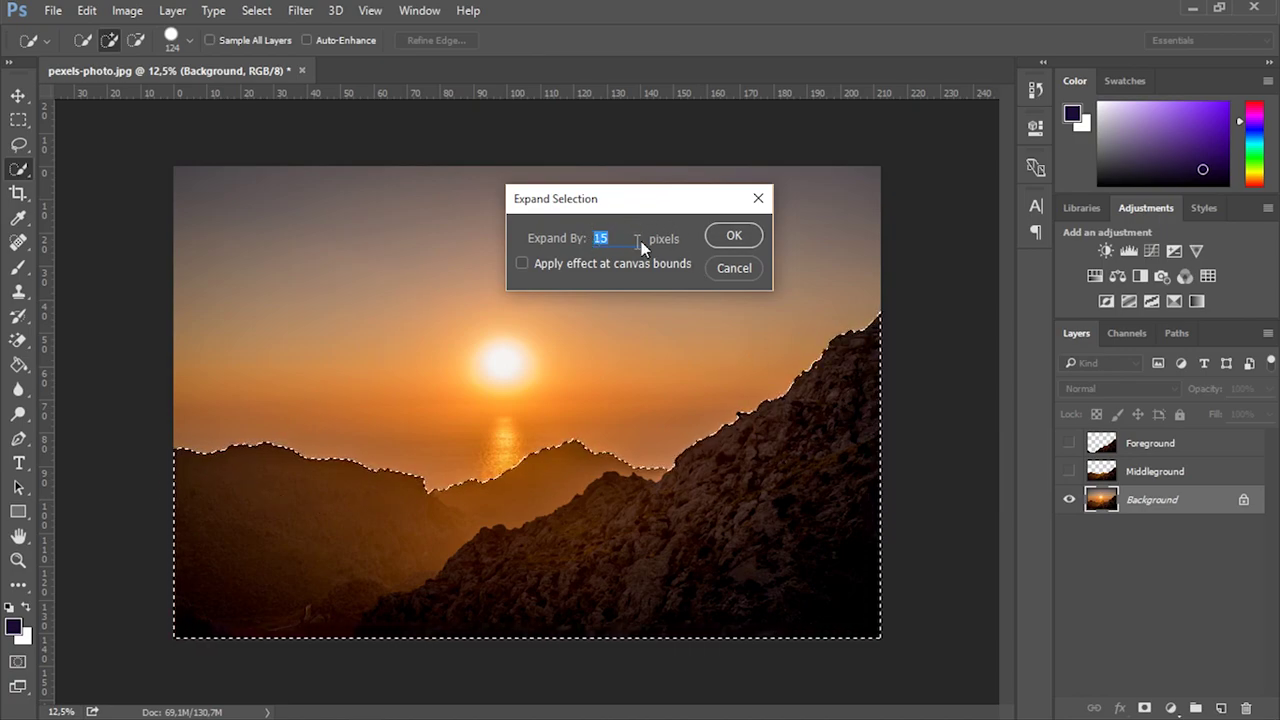
pyautogui.click(736, 237)
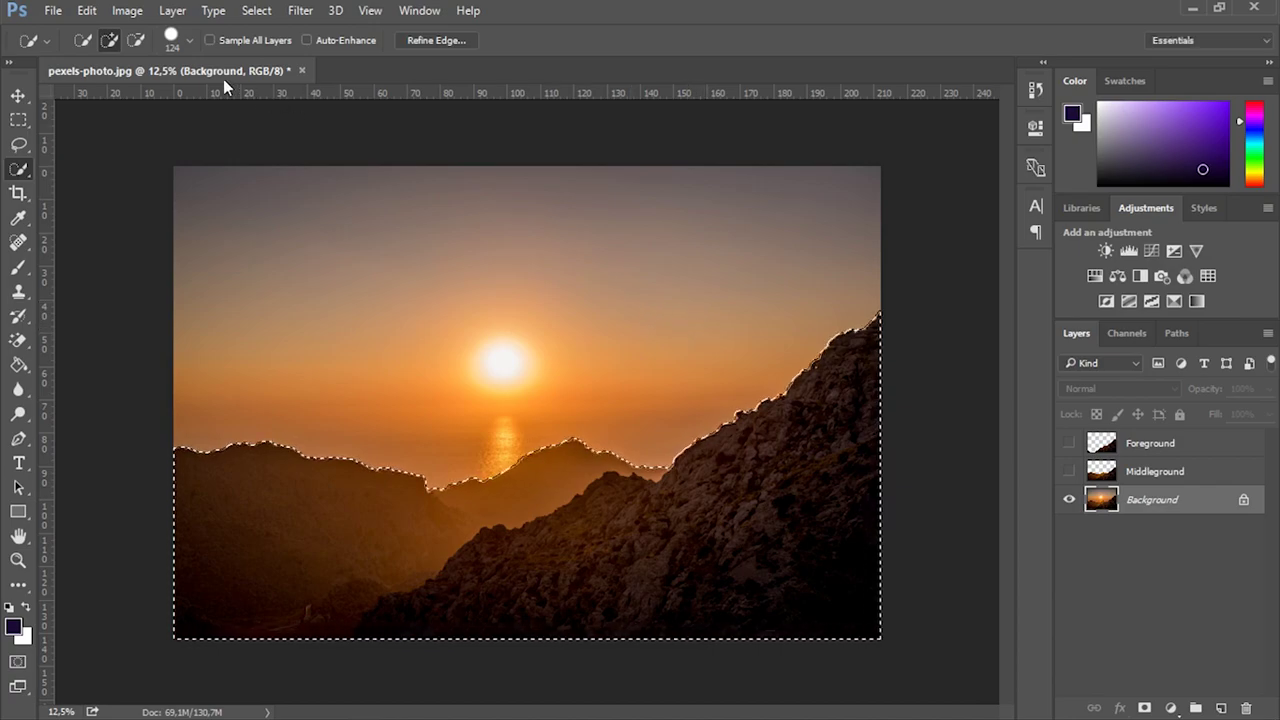
pyautogui.click(87, 10)
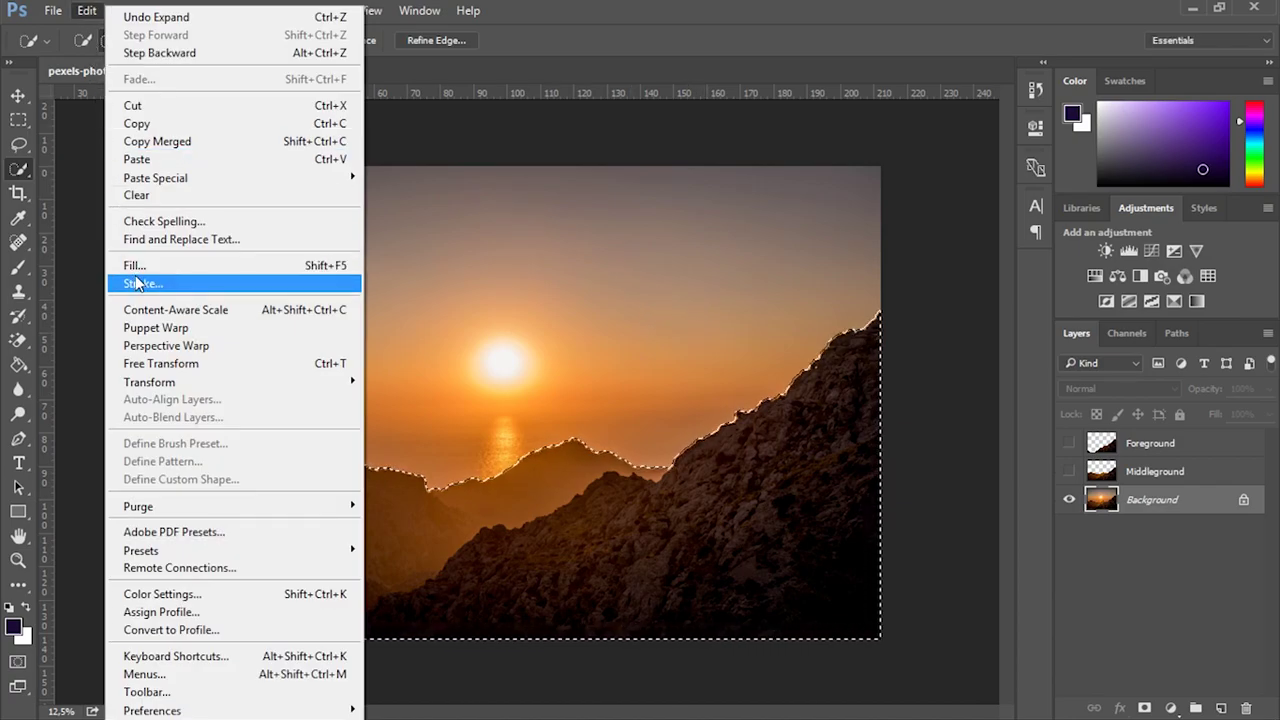
pyautogui.click(193, 266)
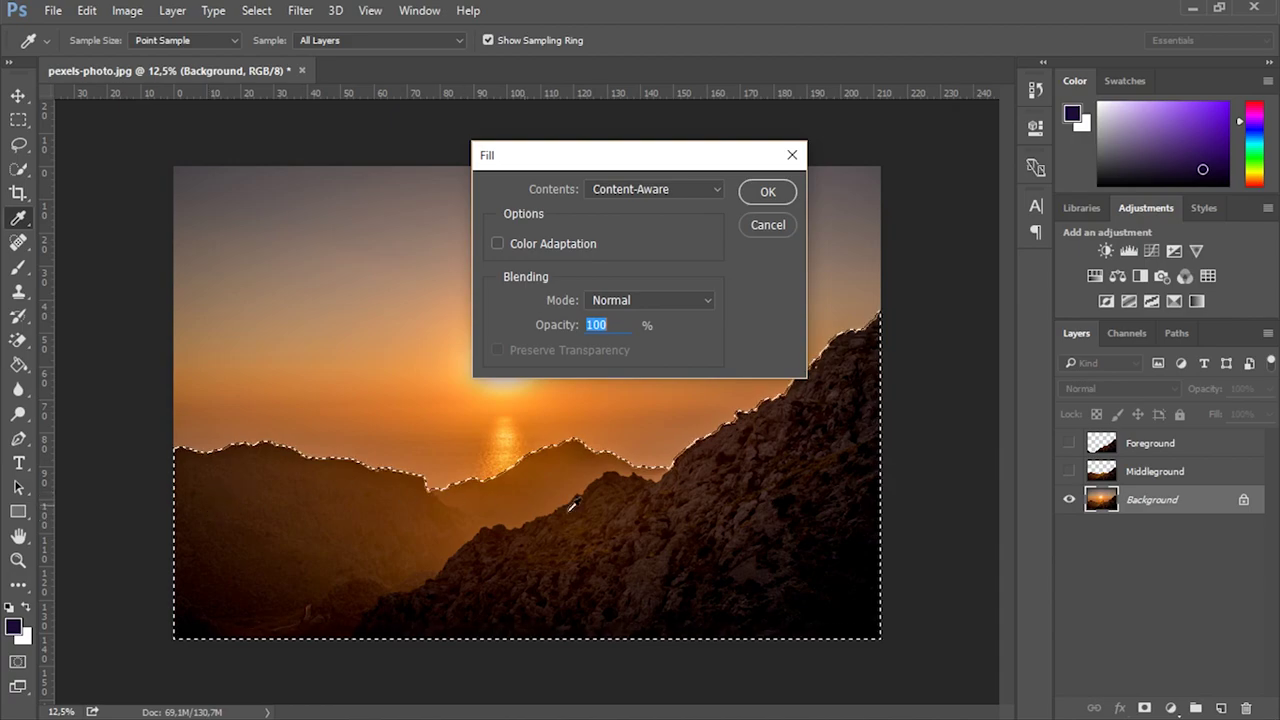
pyautogui.click(767, 192)
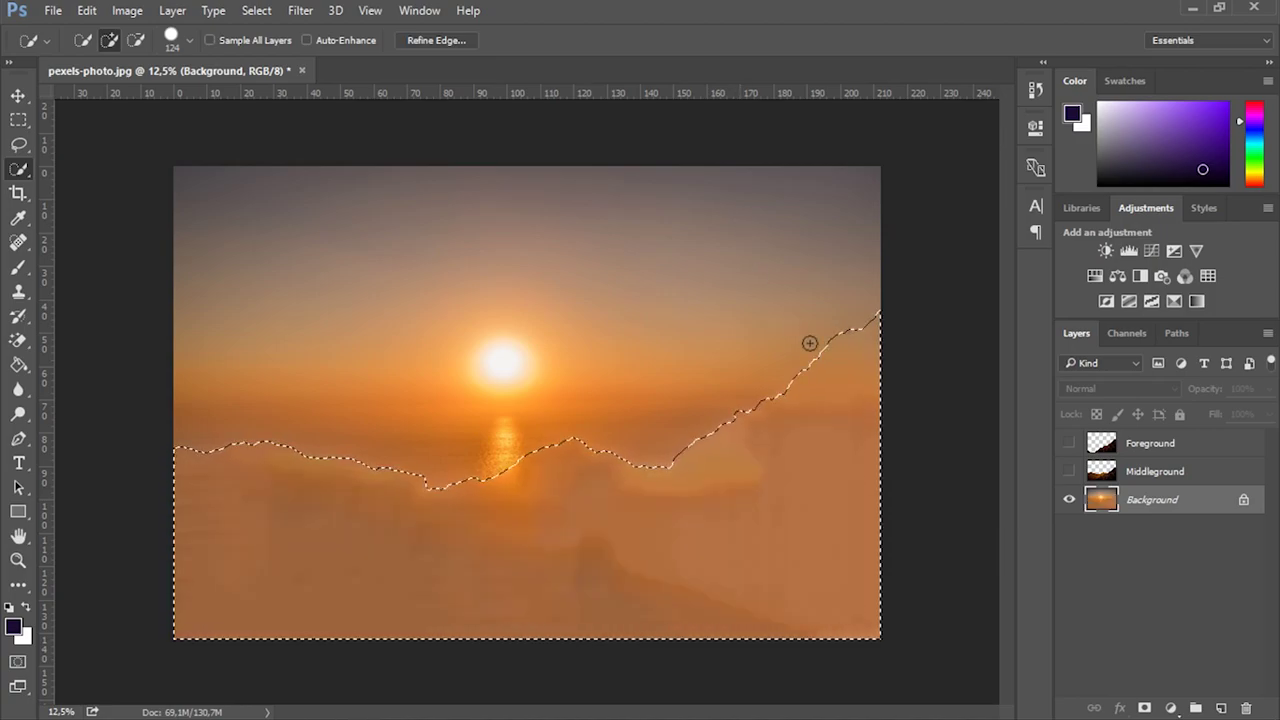
# Step: Show Middleground, clear the old selection, and quick-select the rocky hillside on it
pyautogui.click(1069, 471)
pyautogui.hotkey('ctrl', 'd')
pyautogui.click(1127, 471)
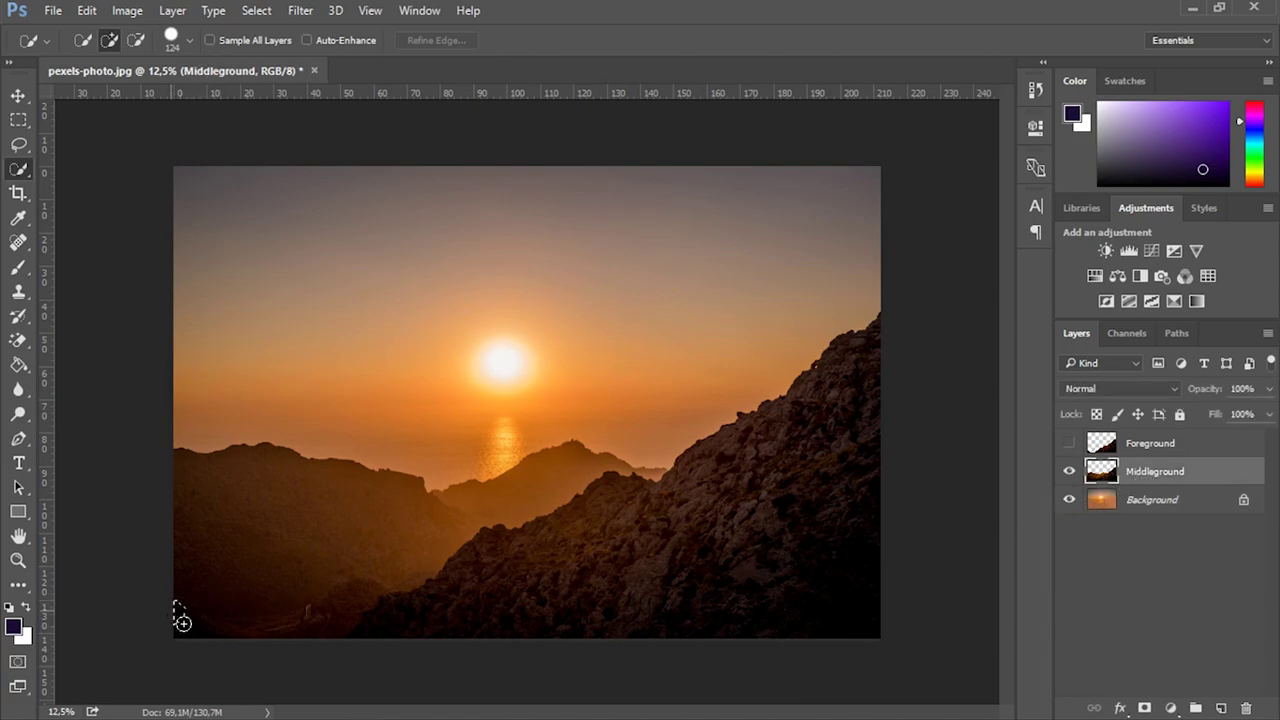
pyautogui.moveTo(230, 642); pyautogui.dragTo(233, 641)
pyautogui.moveTo(415, 604); pyautogui.dragTo(705, 483)
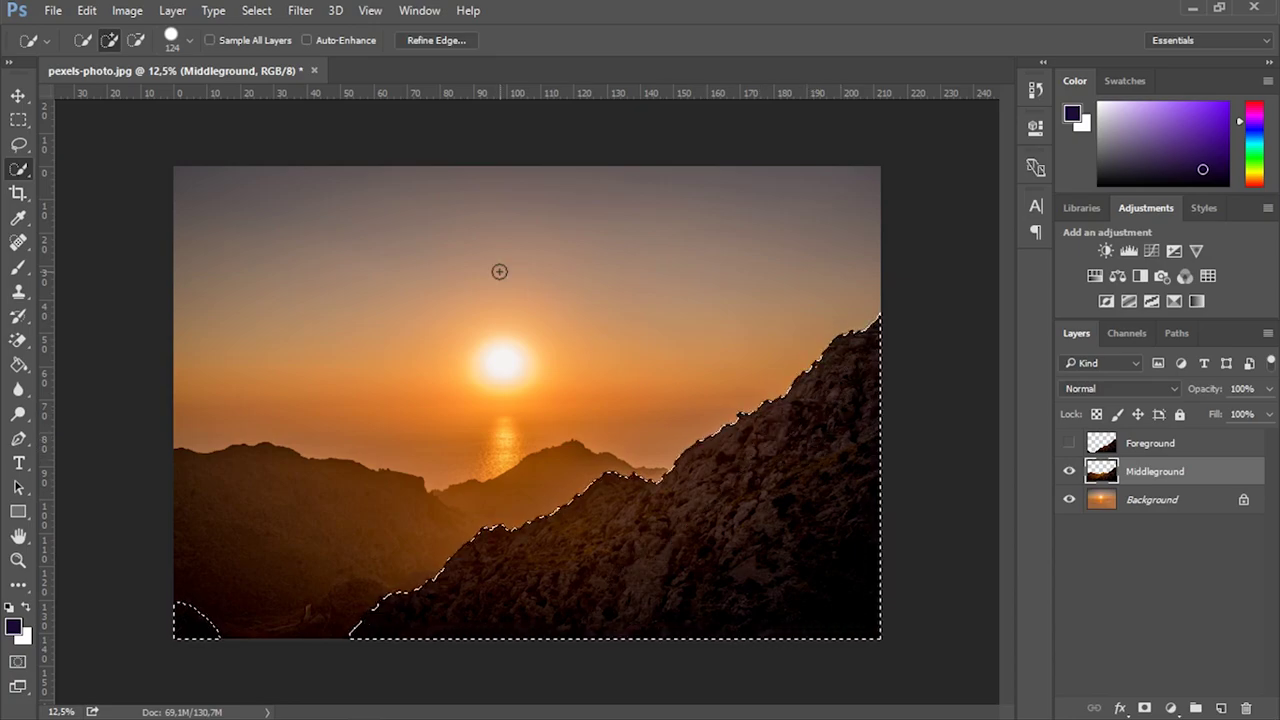
# Step: Expand the selection and Content-Aware Fill the rocky hillside on Middleground
pyautogui.click(256, 10)
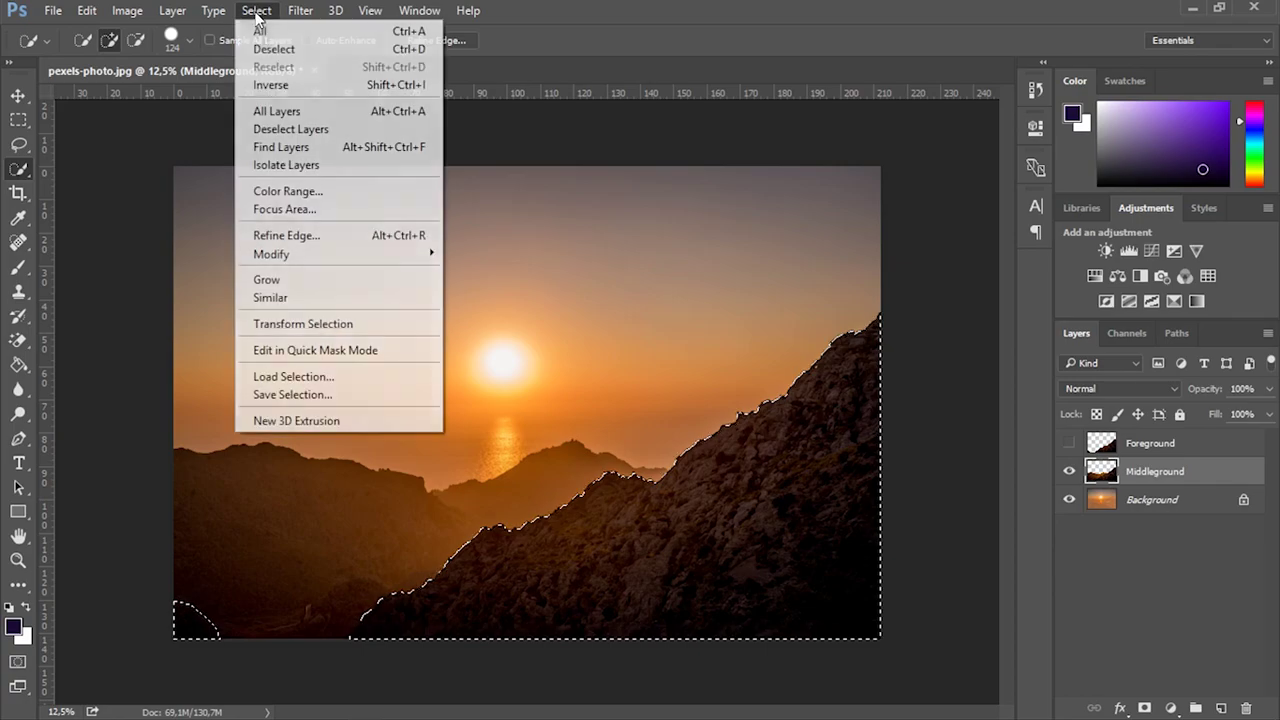
pyautogui.moveTo(432, 254)
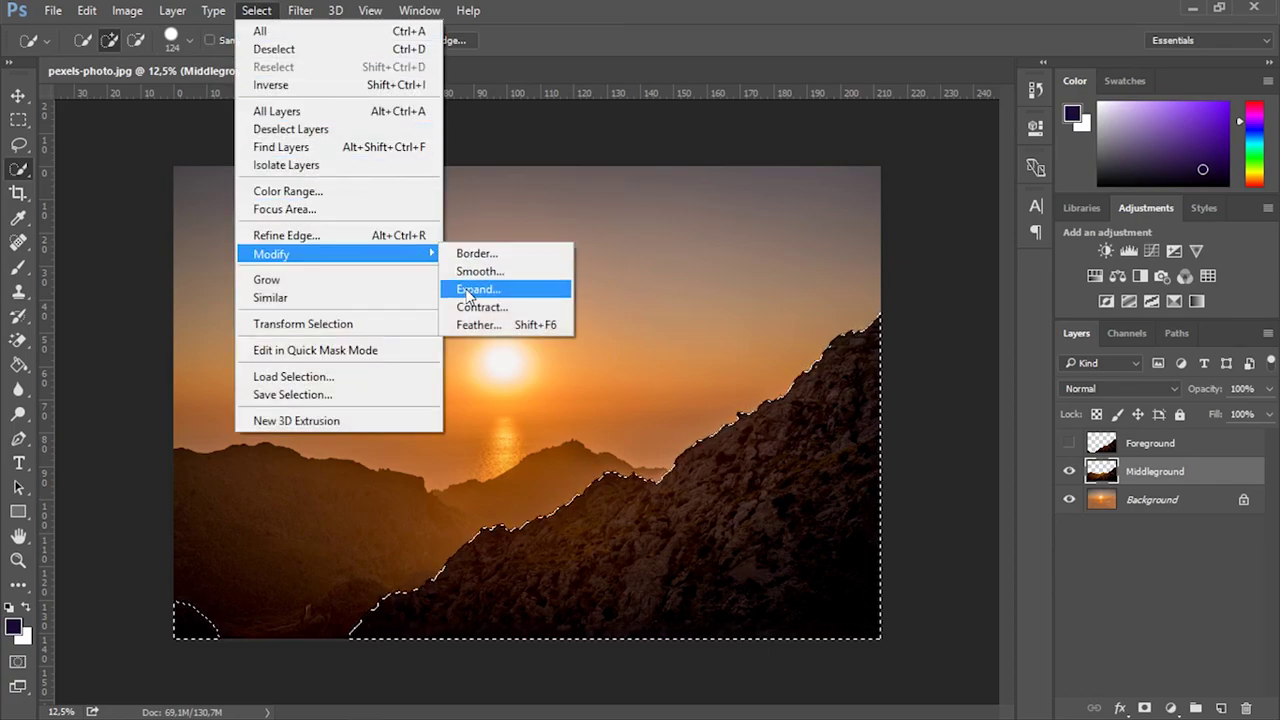
pyautogui.click(470, 290)
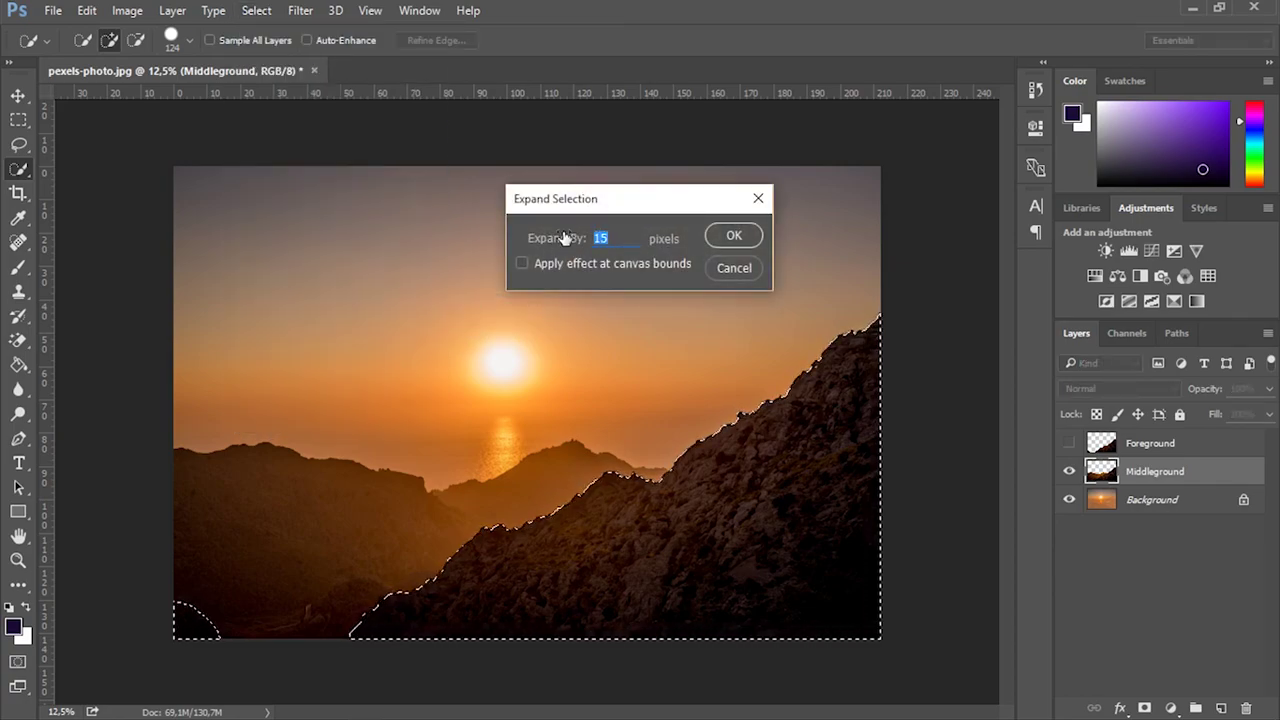
pyautogui.click(736, 235)
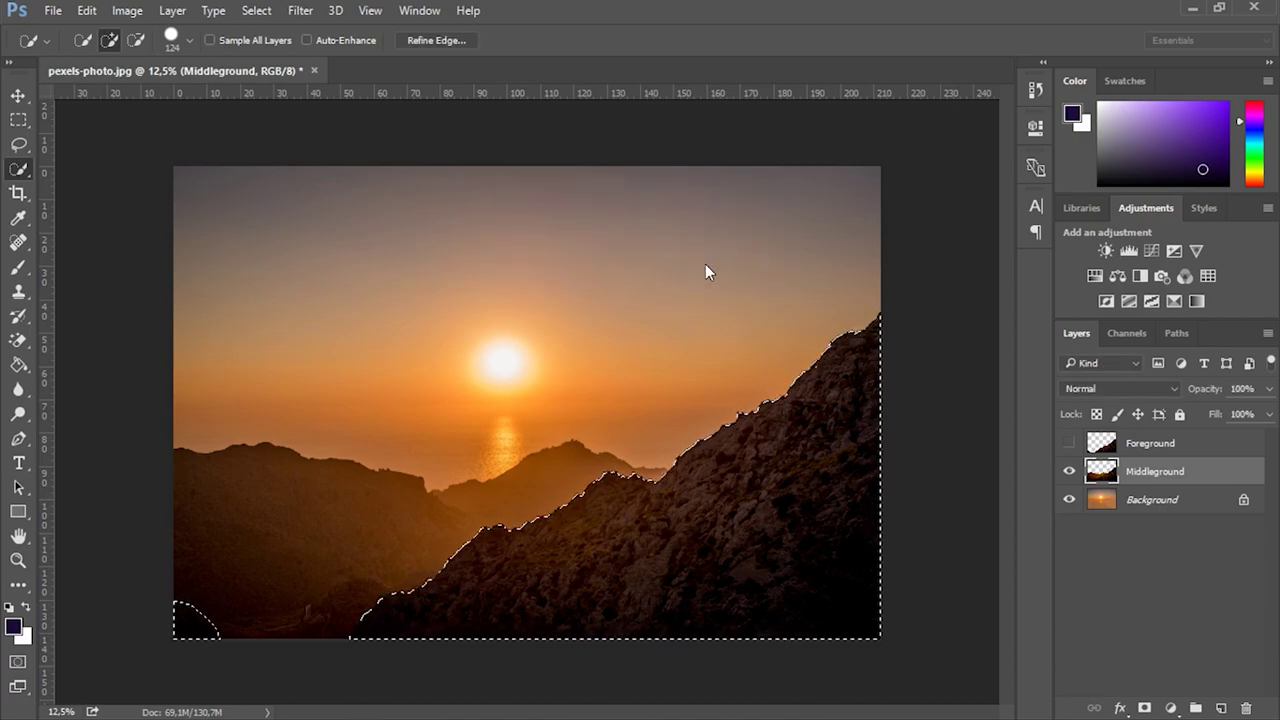
pyautogui.click(87, 10)
pyautogui.click(130, 261)
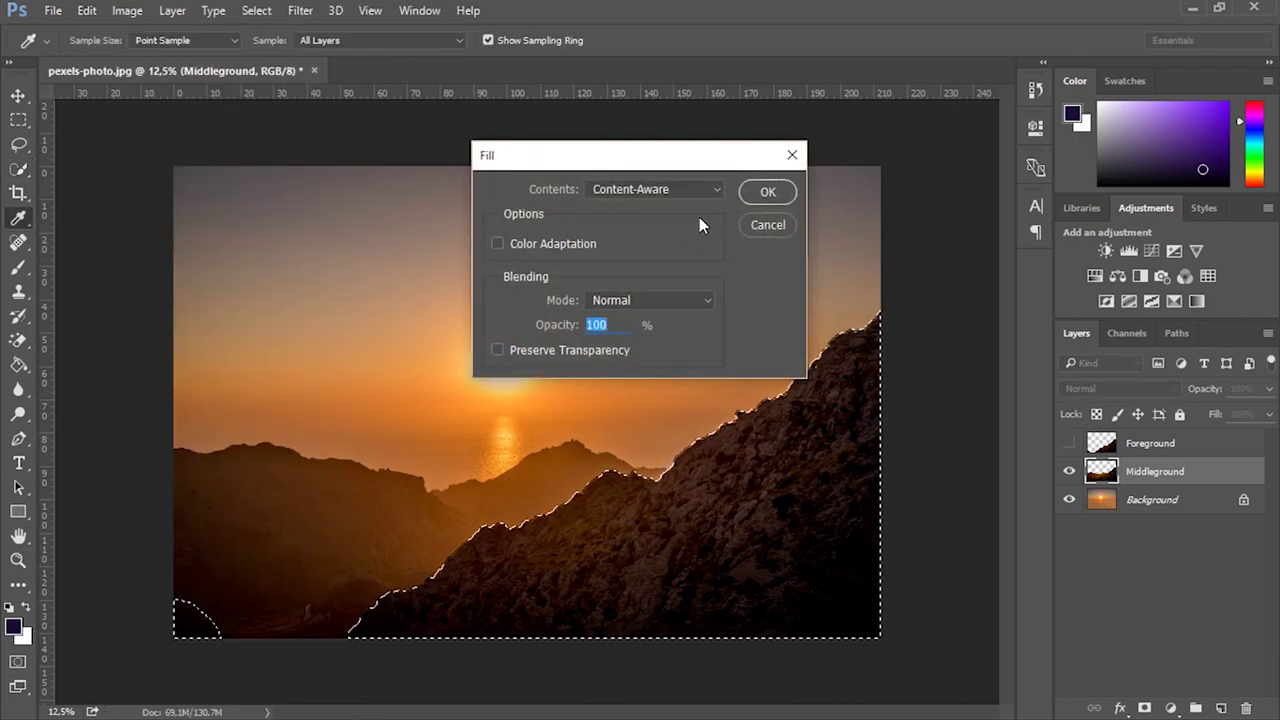
pyautogui.click(766, 191)
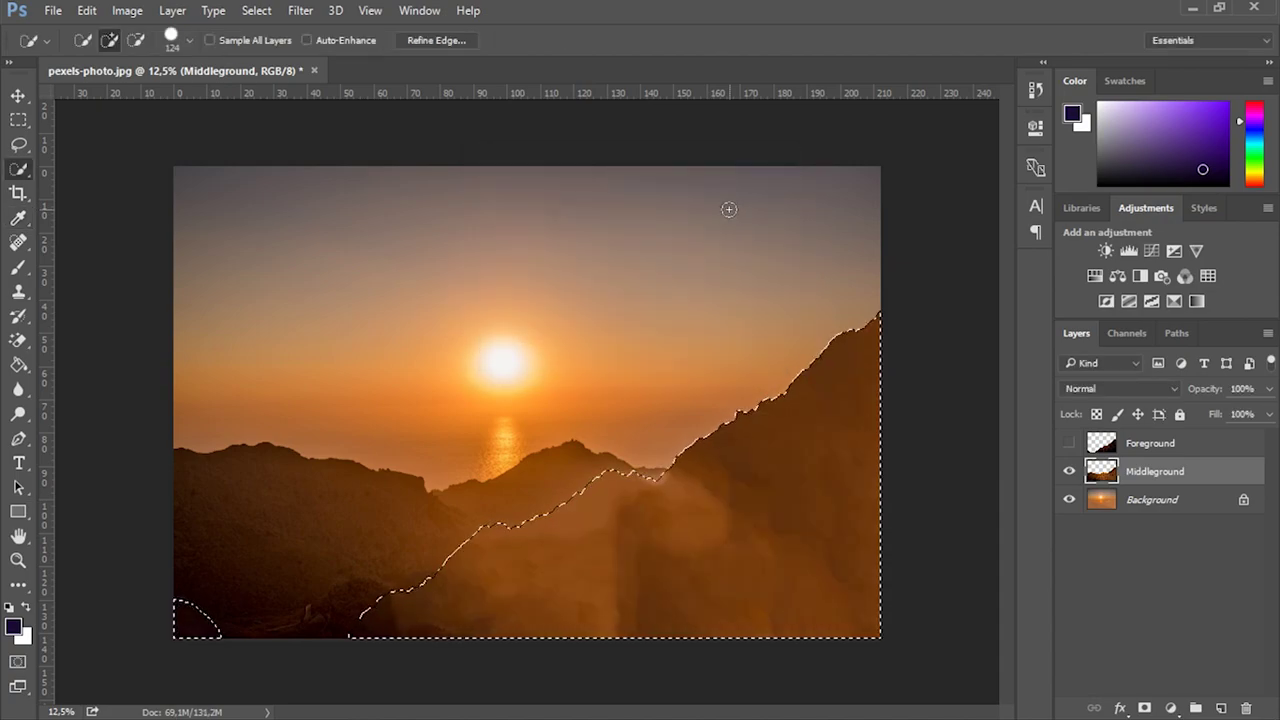
pyautogui.click(1150, 443)
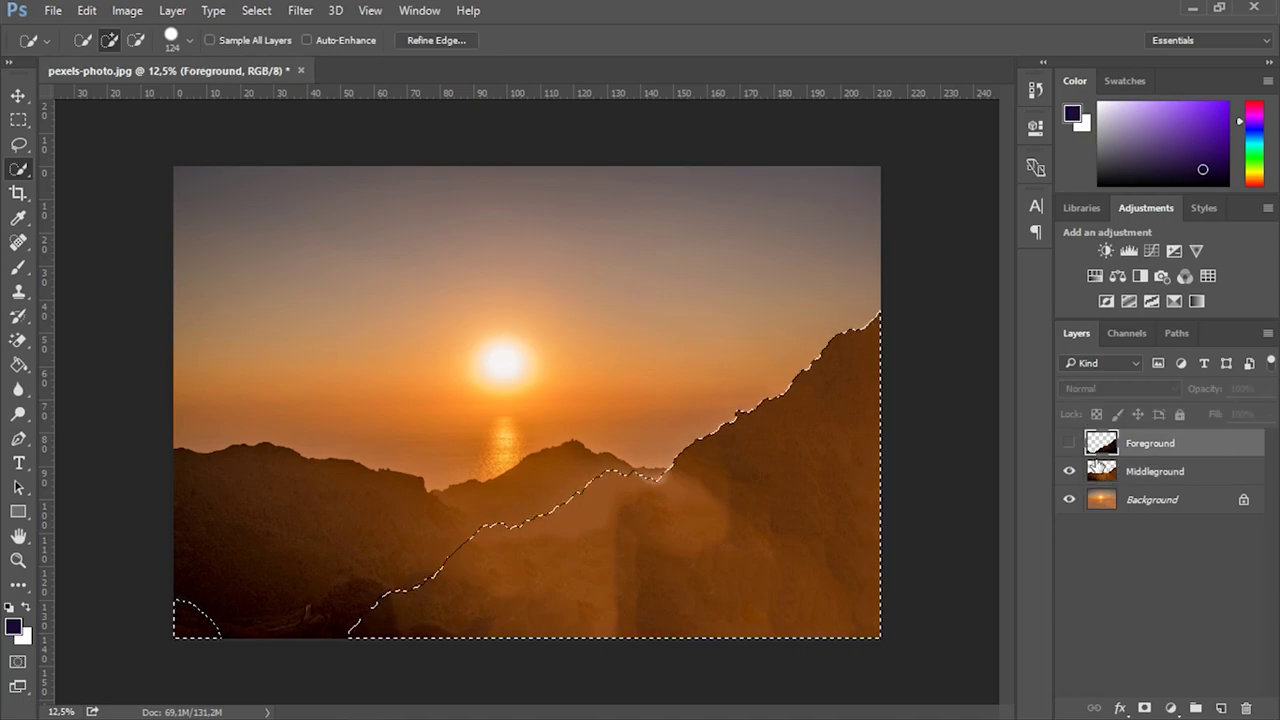
# Step: Test-move the visible Foreground rocks and undo, then hide Foreground with Middleground selected
pyautogui.click(1069, 443)
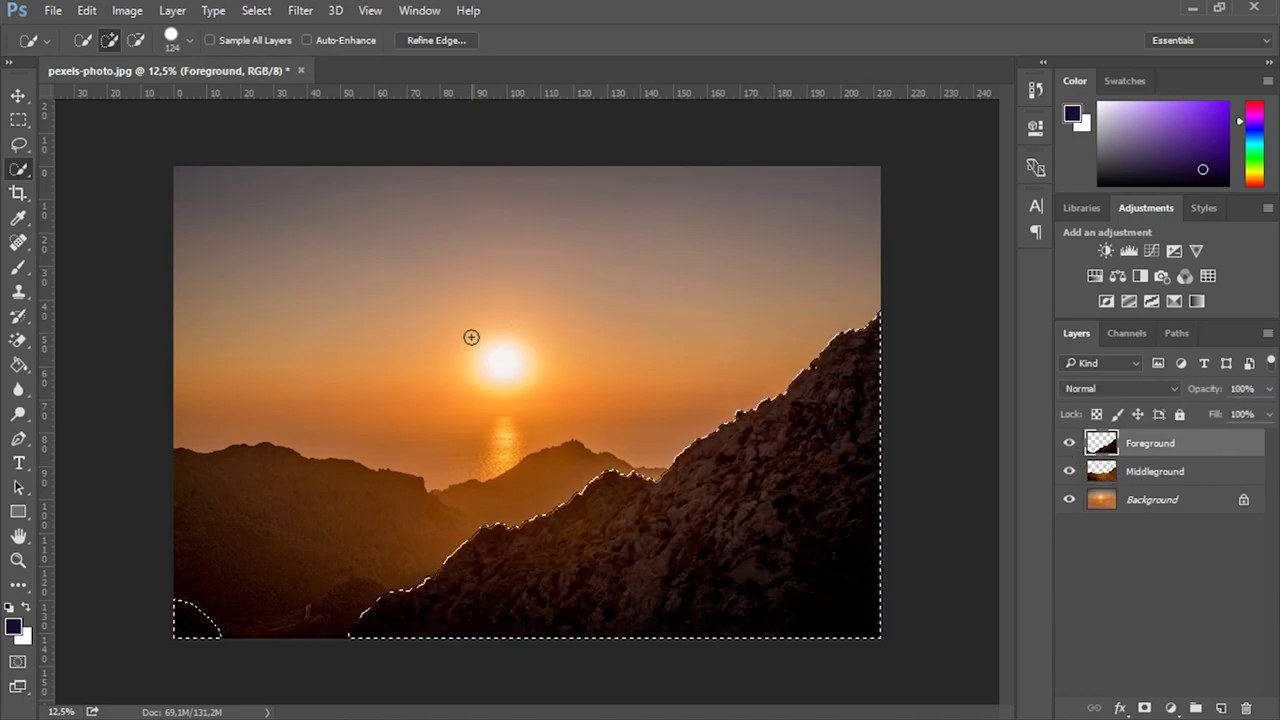
pyautogui.hotkey('ctrl', 'd')
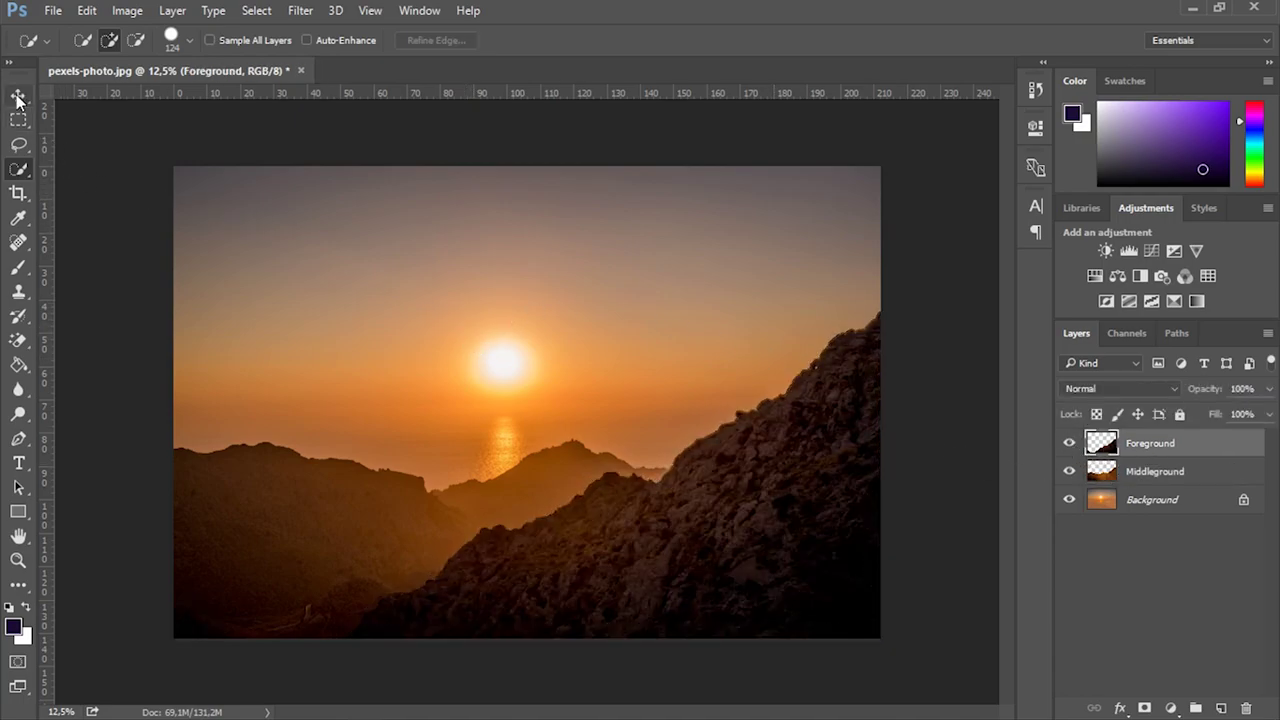
pyautogui.click(18, 96)
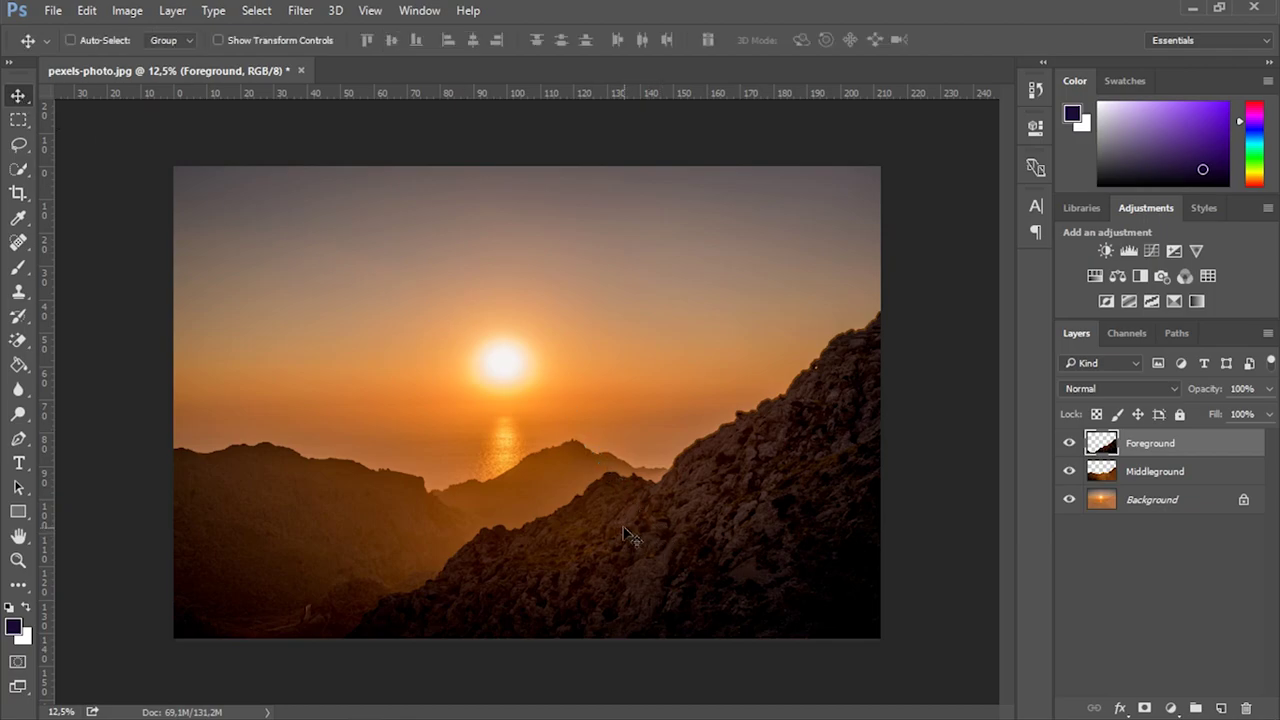
pyautogui.moveTo(630, 538); pyautogui.dragTo(665, 487)
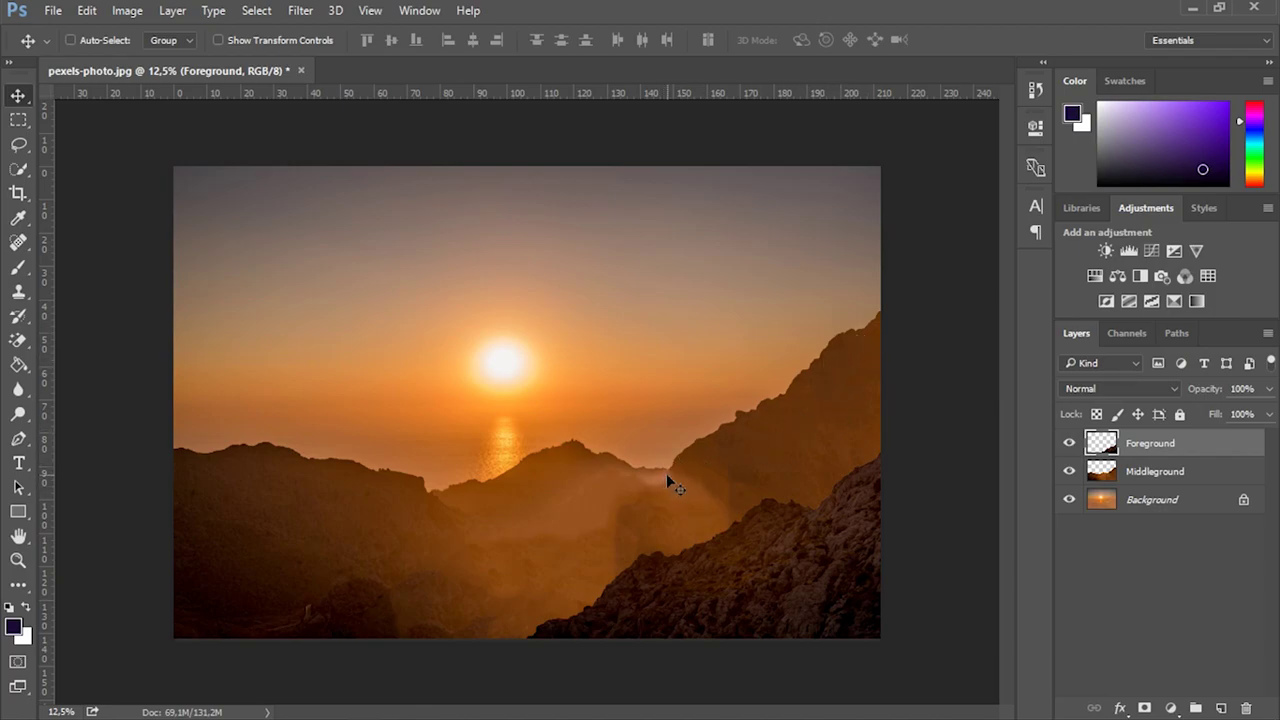
pyautogui.hotkey('ctrl', 'z')
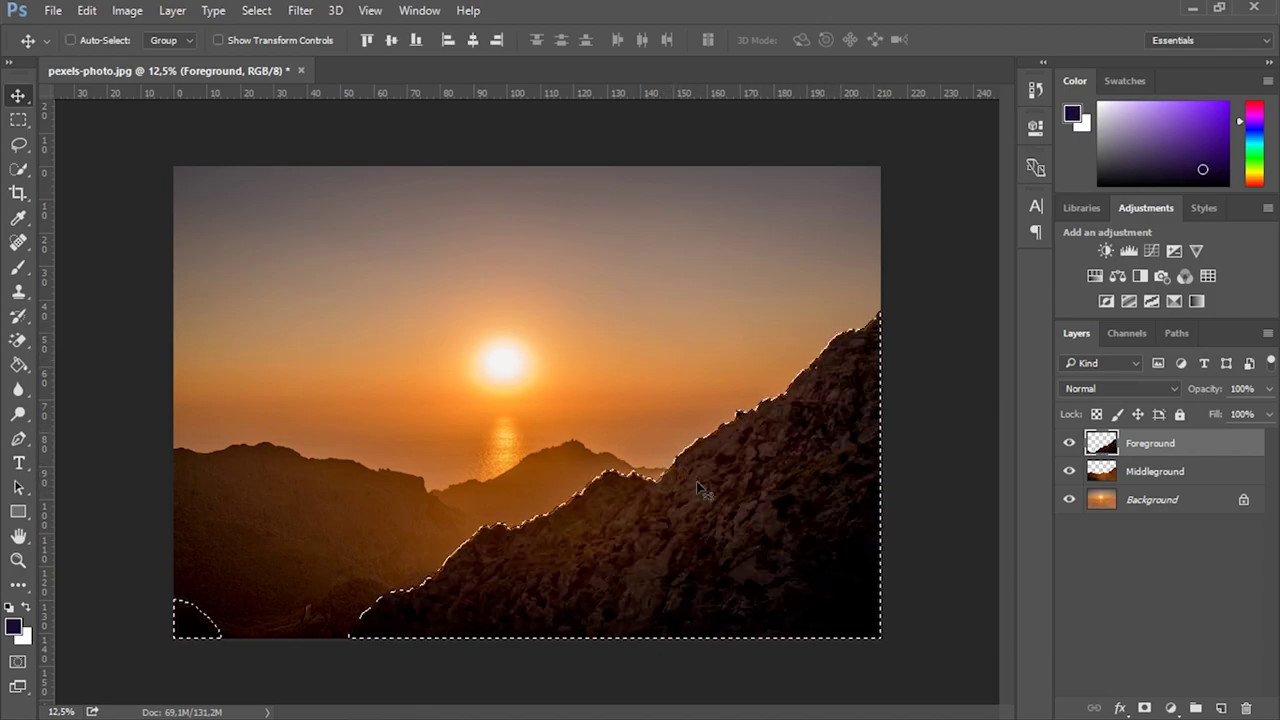
pyautogui.moveTo(740, 498); pyautogui.dragTo(745, 506)
pyautogui.hotkey('ctrl', 'd')
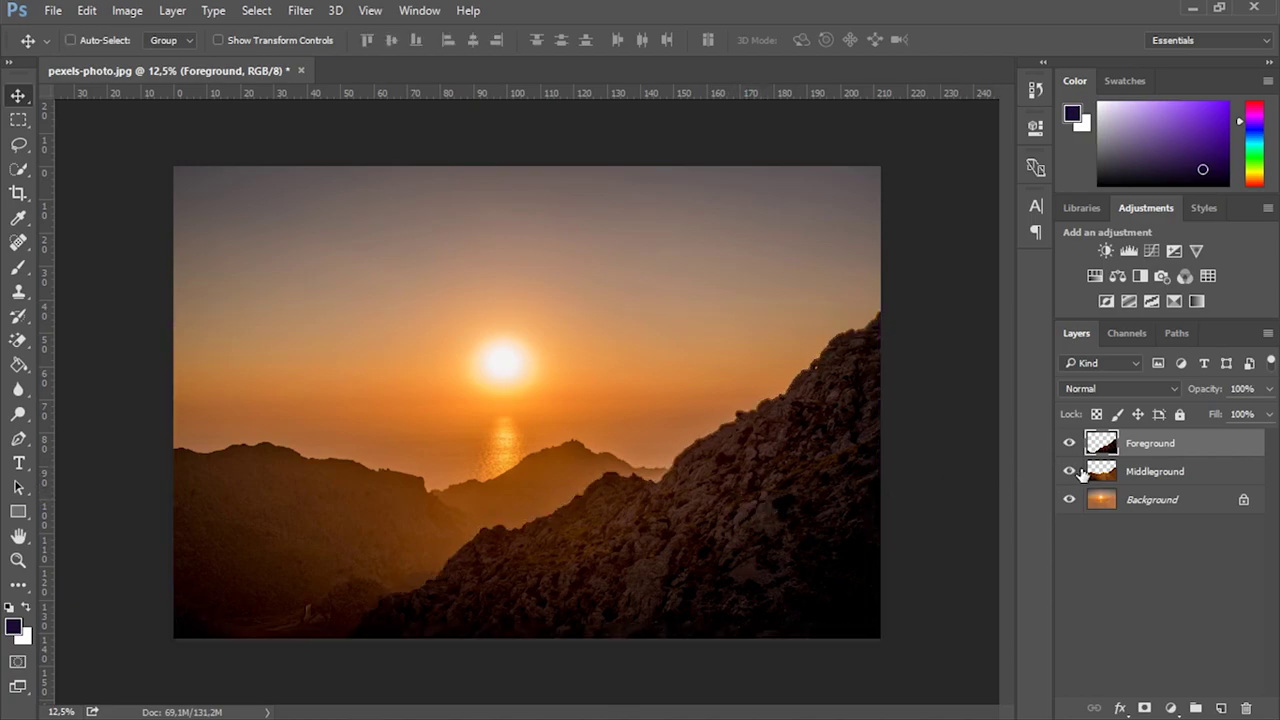
pyautogui.click(1148, 472)
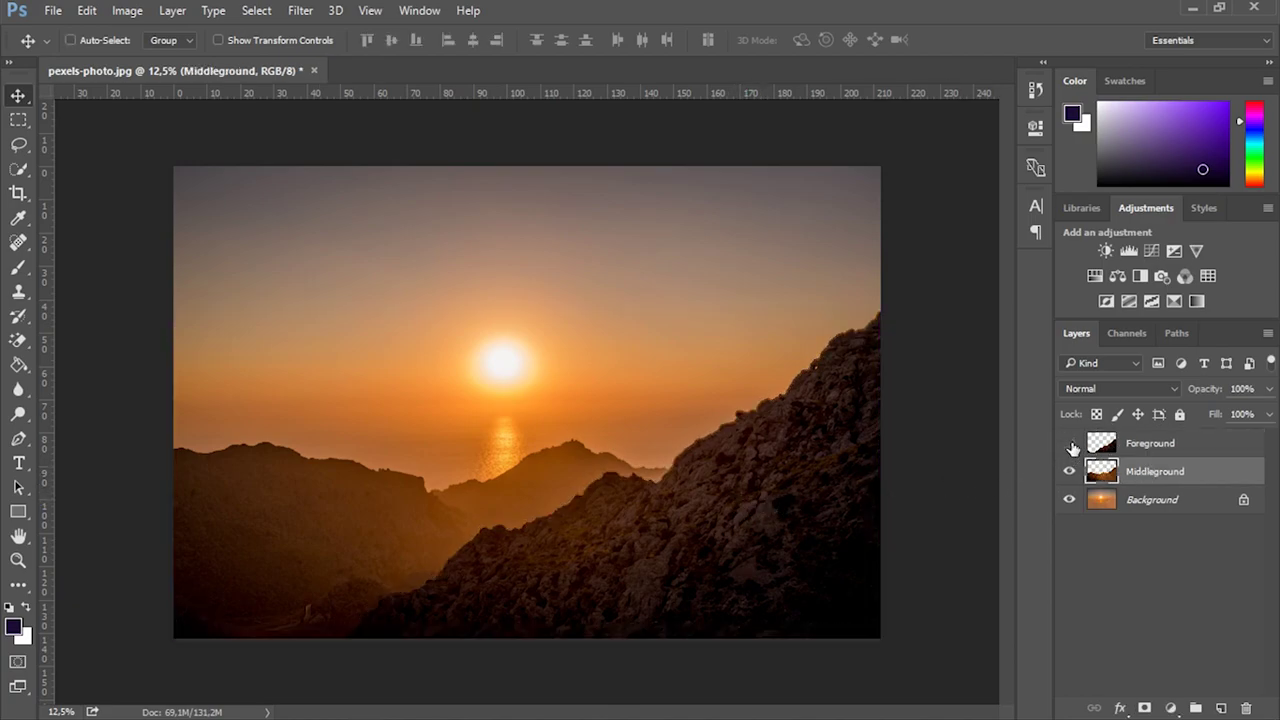
pyautogui.click(1070, 443)
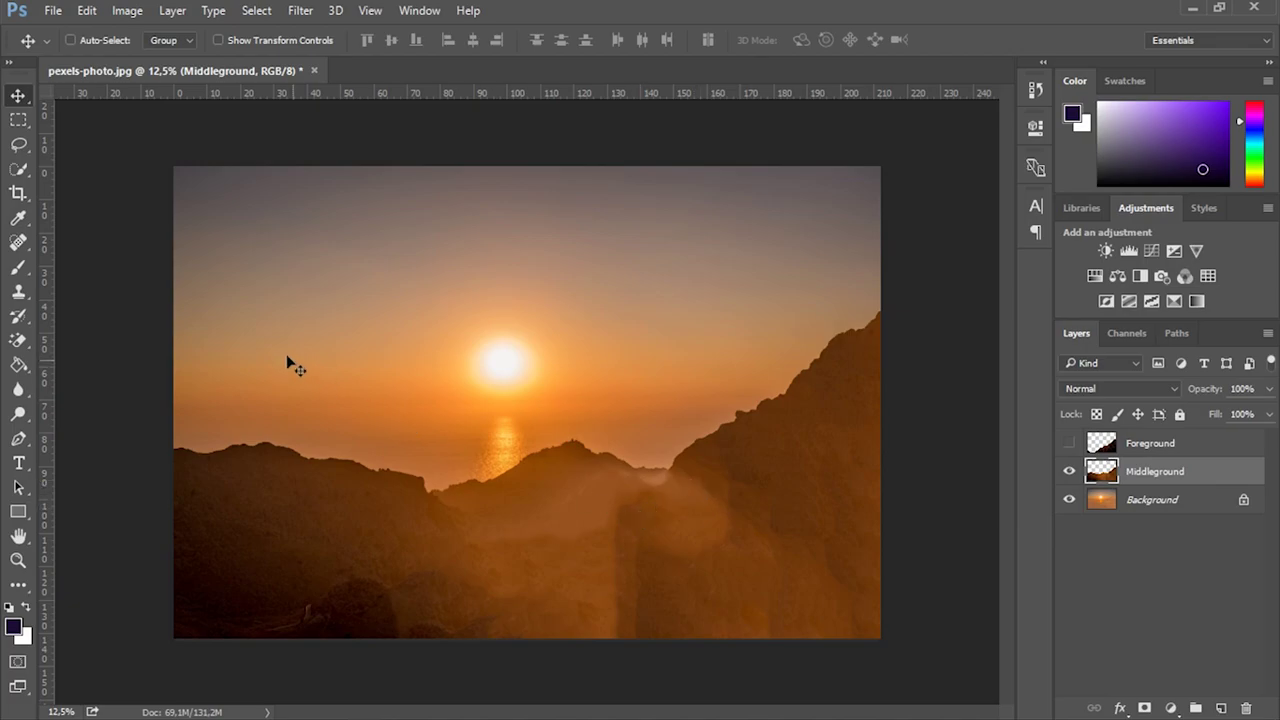
# Step: Cut the right-hand cliff and fill the gap with a copied central peak moved right
pyautogui.click(18, 119)
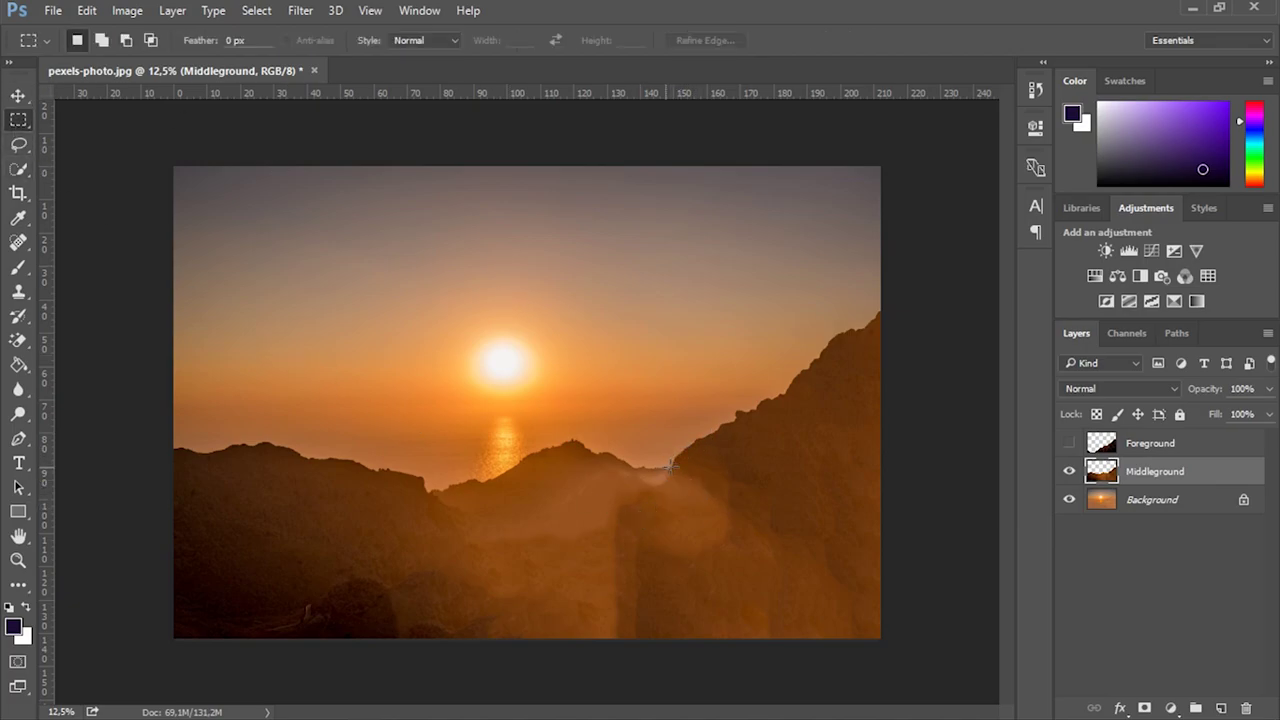
pyautogui.moveTo(668, 467); pyautogui.dragTo(908, 308)
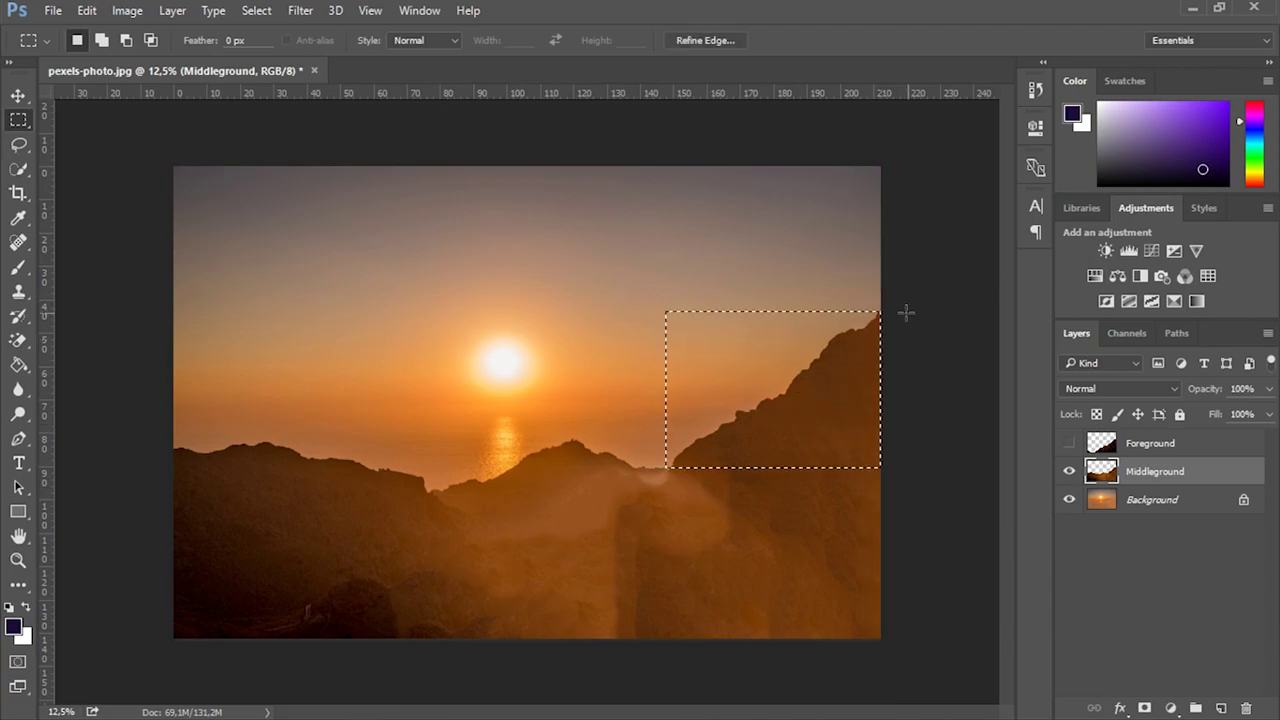
pyautogui.hotkey('ctrl', 'x')
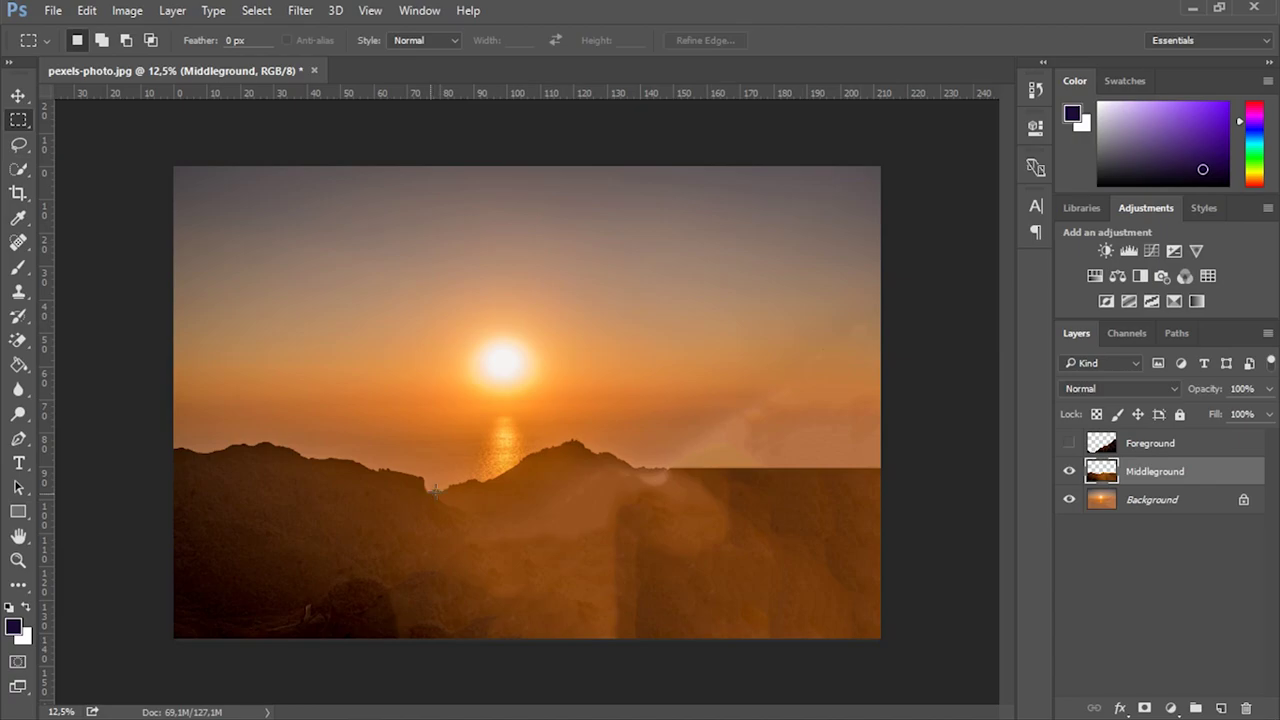
pyautogui.moveTo(432, 492); pyautogui.dragTo(668, 422)
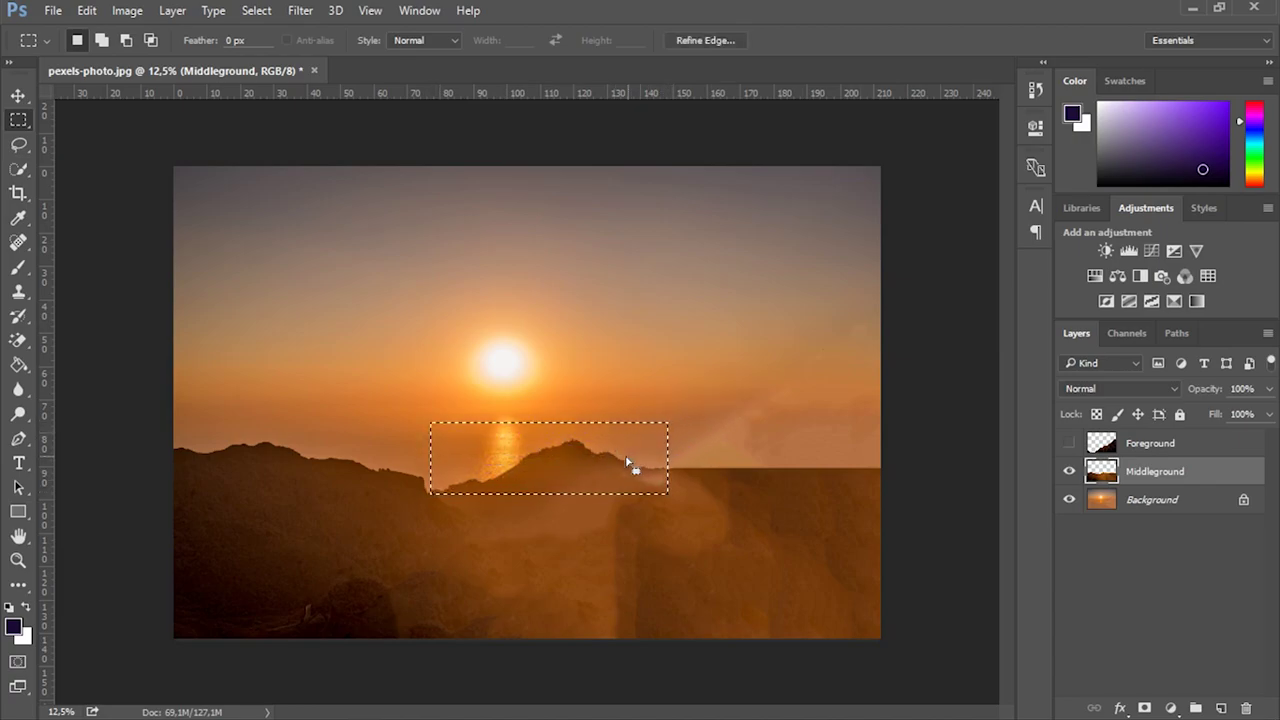
pyautogui.hotkey('ctrl', 'j')
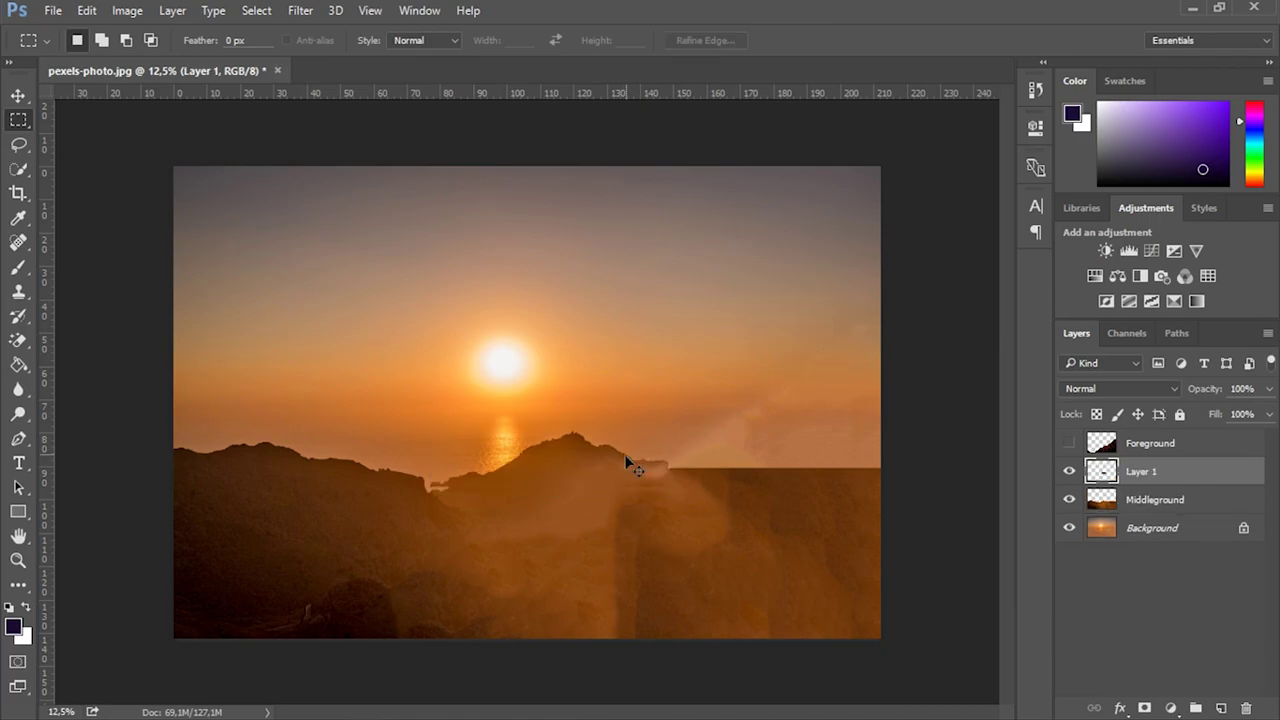
pyautogui.click(18, 95)
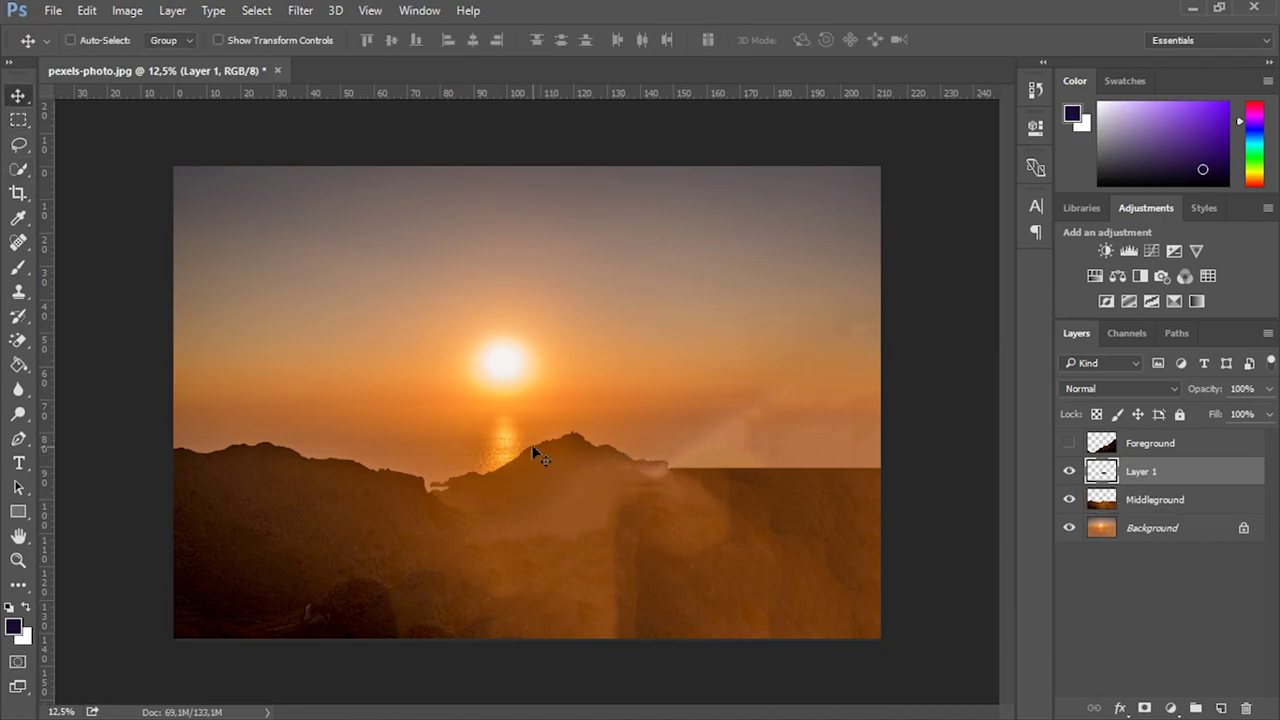
pyautogui.moveTo(545, 467); pyautogui.dragTo(786, 463)
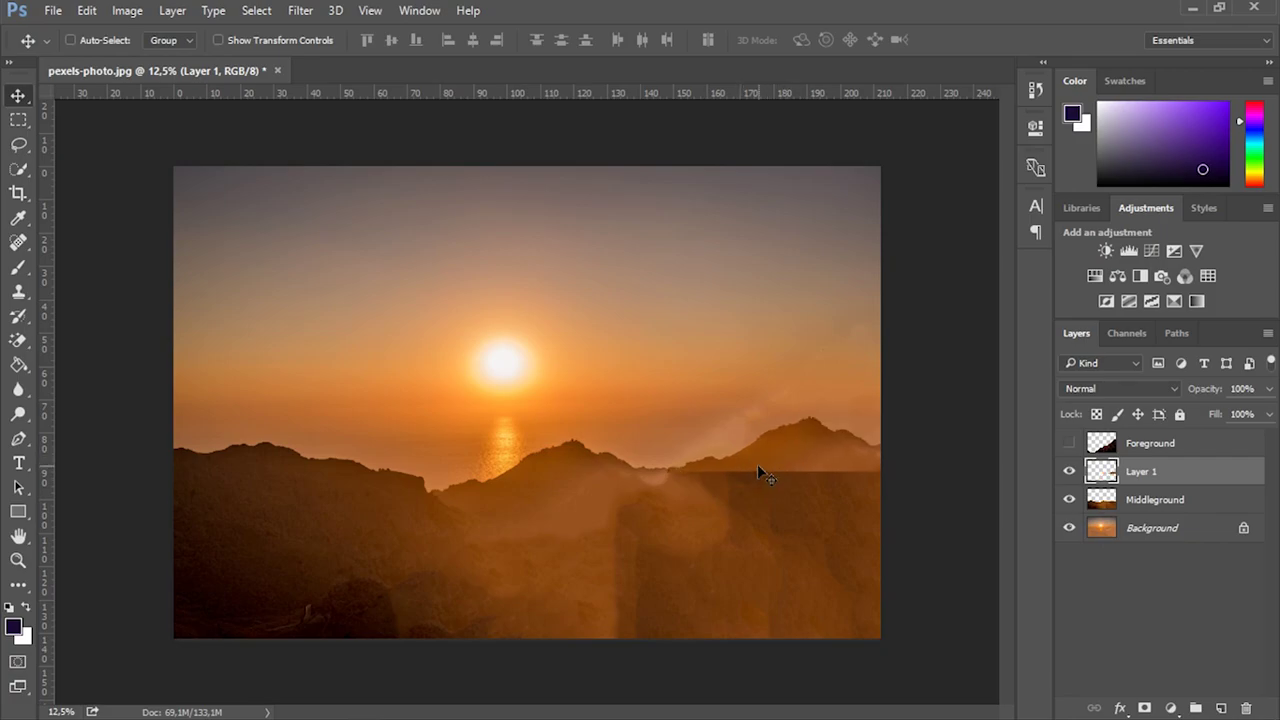
# Step: Merge the copied peak layer into Middleground, keeping the name Middleground
pyautogui.keyDown('shift'); pyautogui.click(1153, 502); pyautogui.keyUp('shift')
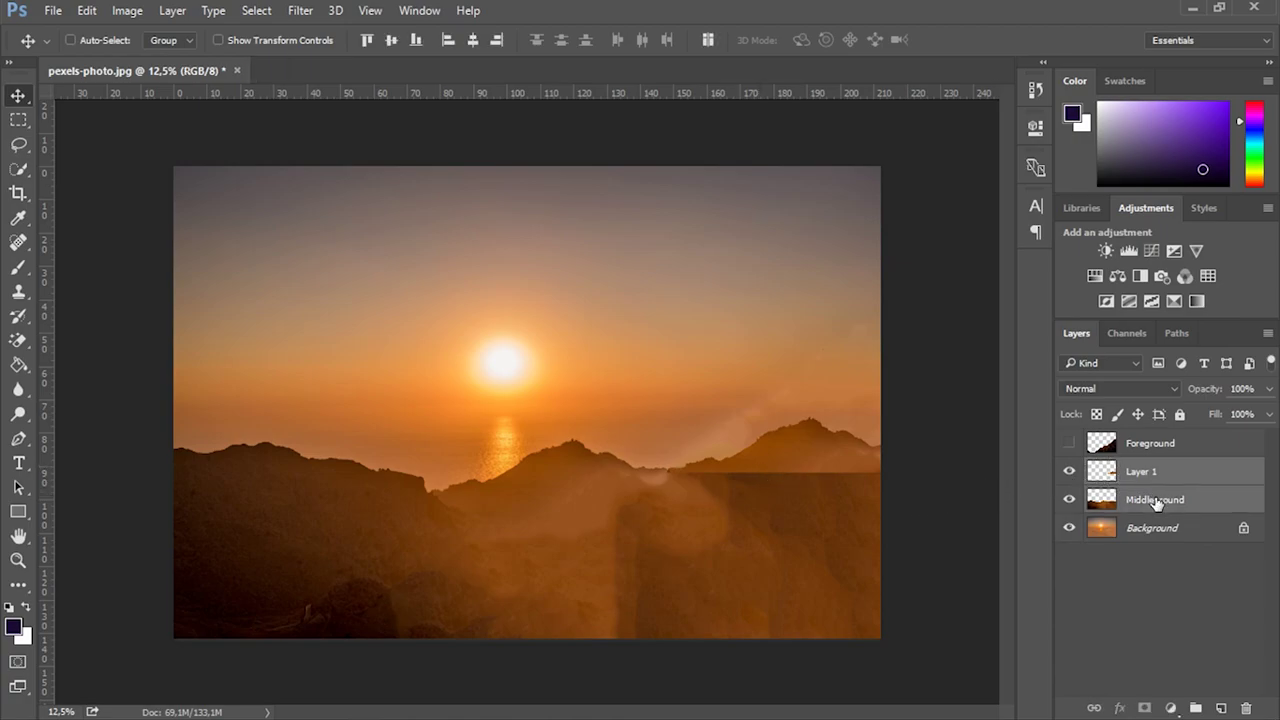
pyautogui.rightClick(1155, 505)
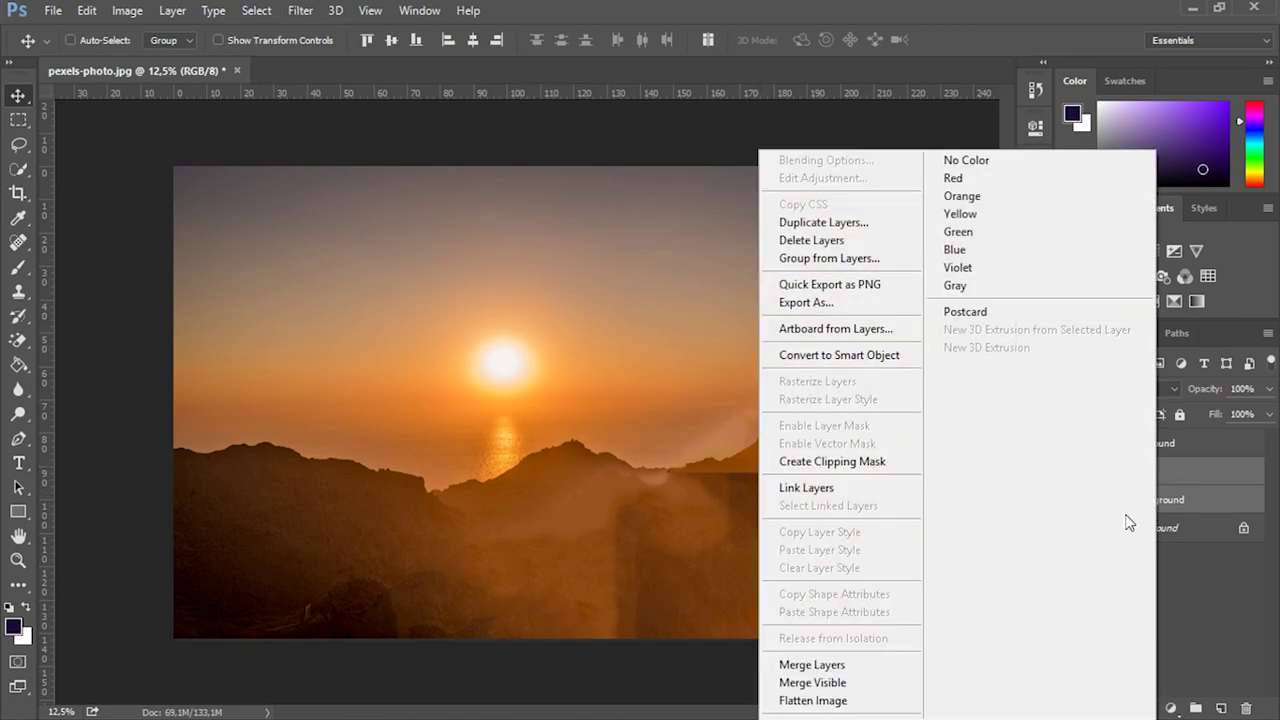
pyautogui.click(845, 665)
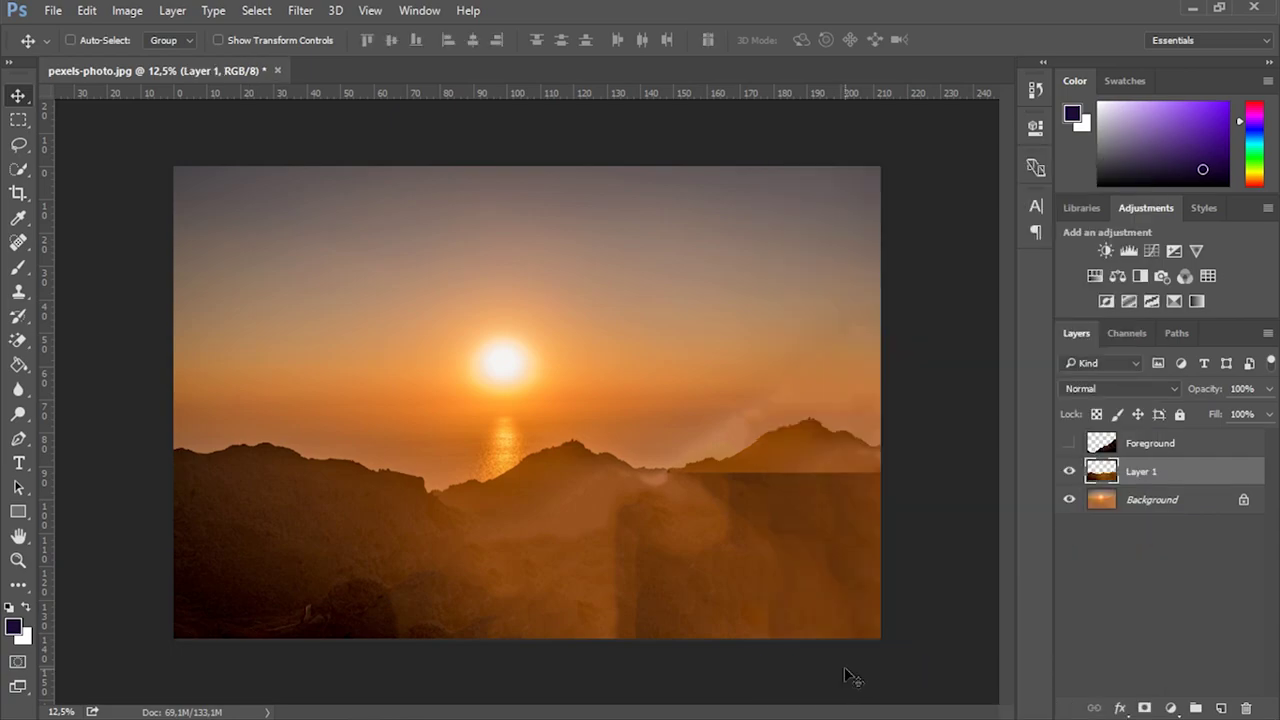
pyautogui.doubleClick(1158, 472)
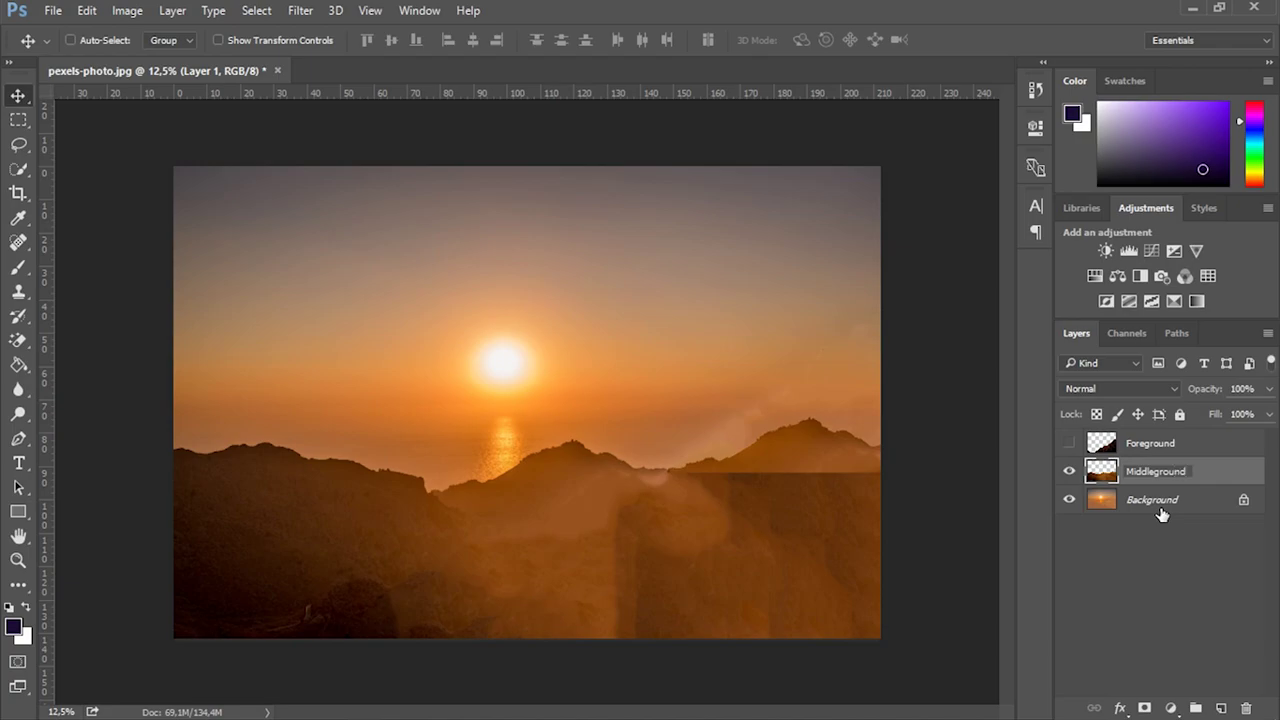
pyautogui.press('Return')
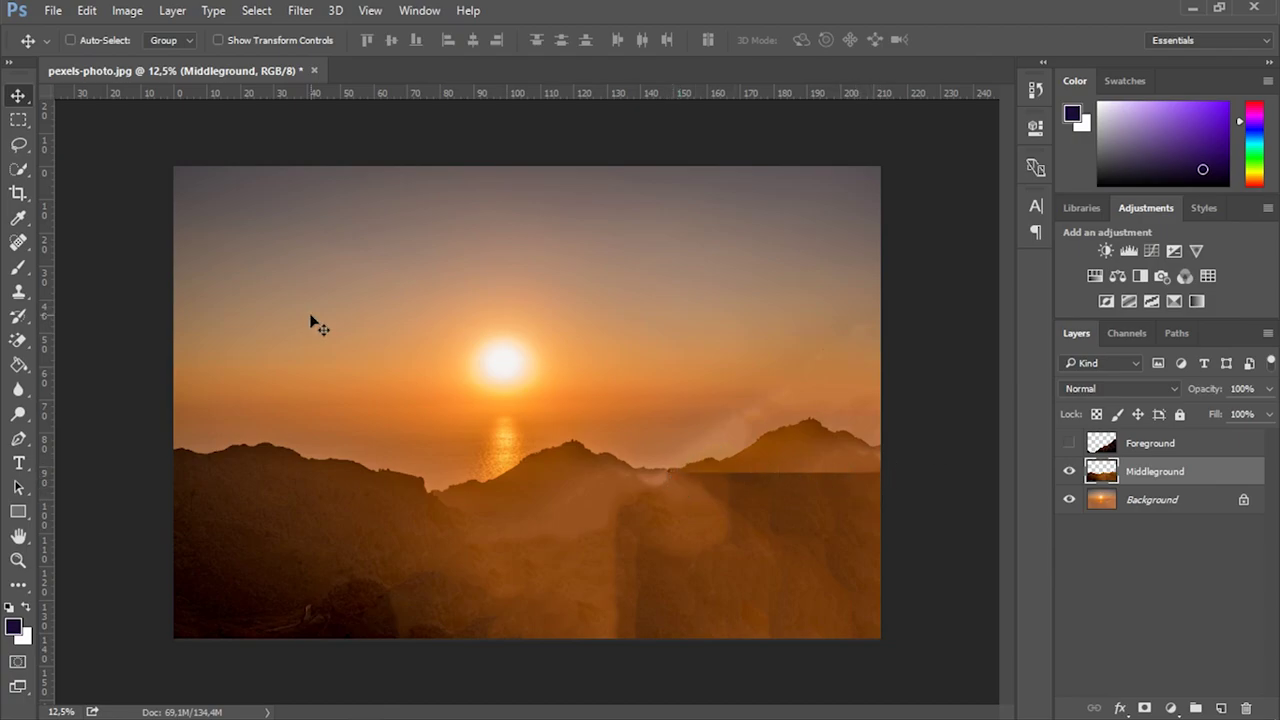
# Step: Spot-heal the seam along the patched right ridge, then show the Foreground rocks again
pyautogui.click(14, 245)
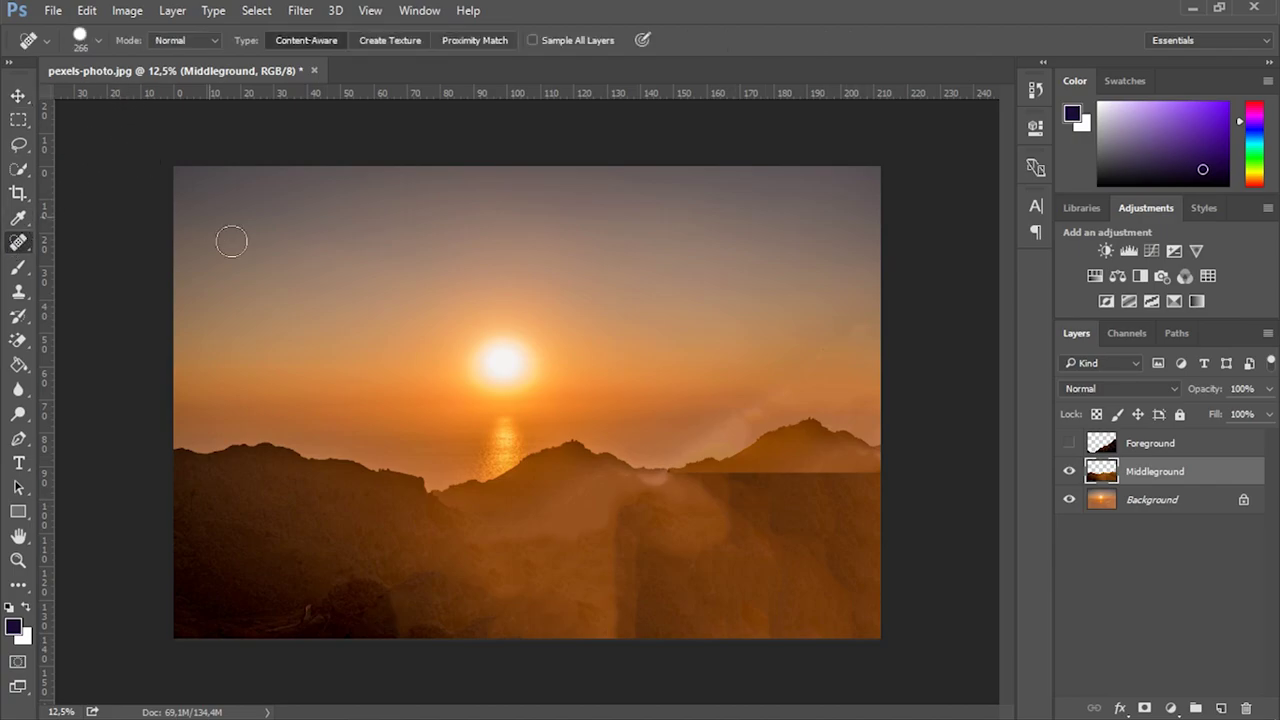
pyautogui.moveTo(884, 474); pyautogui.dragTo(664, 480)
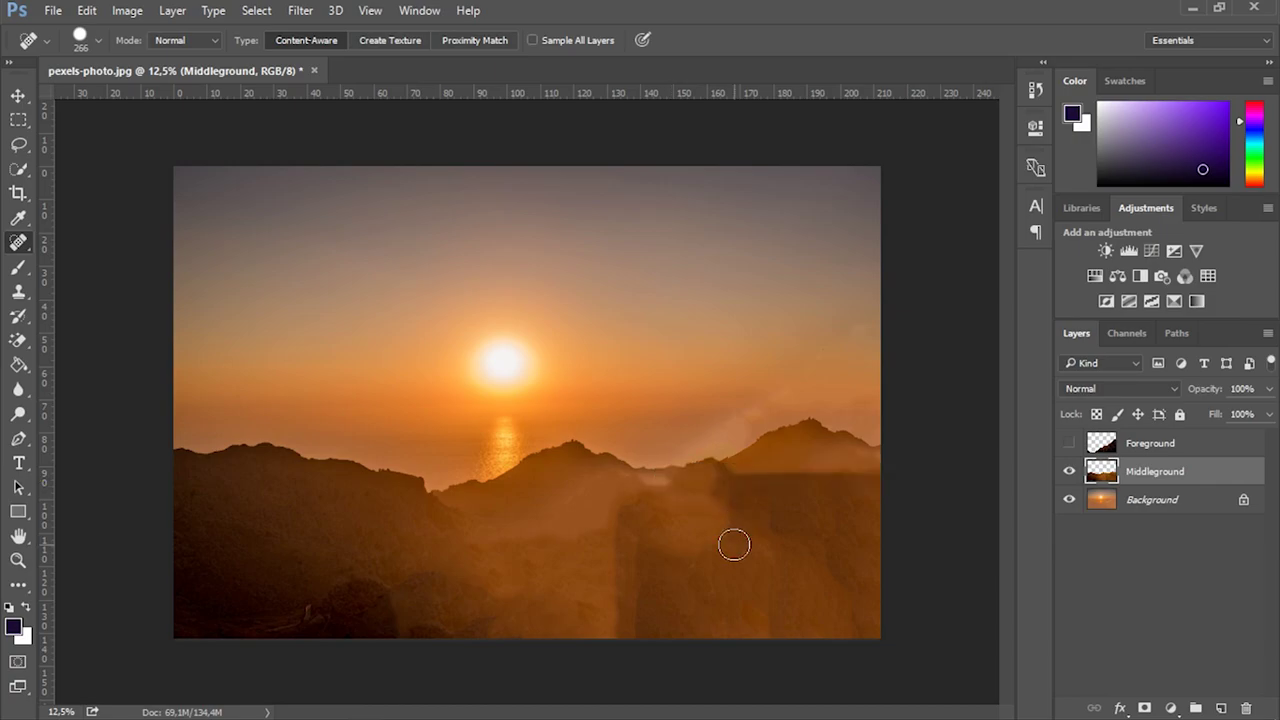
pyautogui.moveTo(723, 486); pyautogui.dragTo(866, 479)
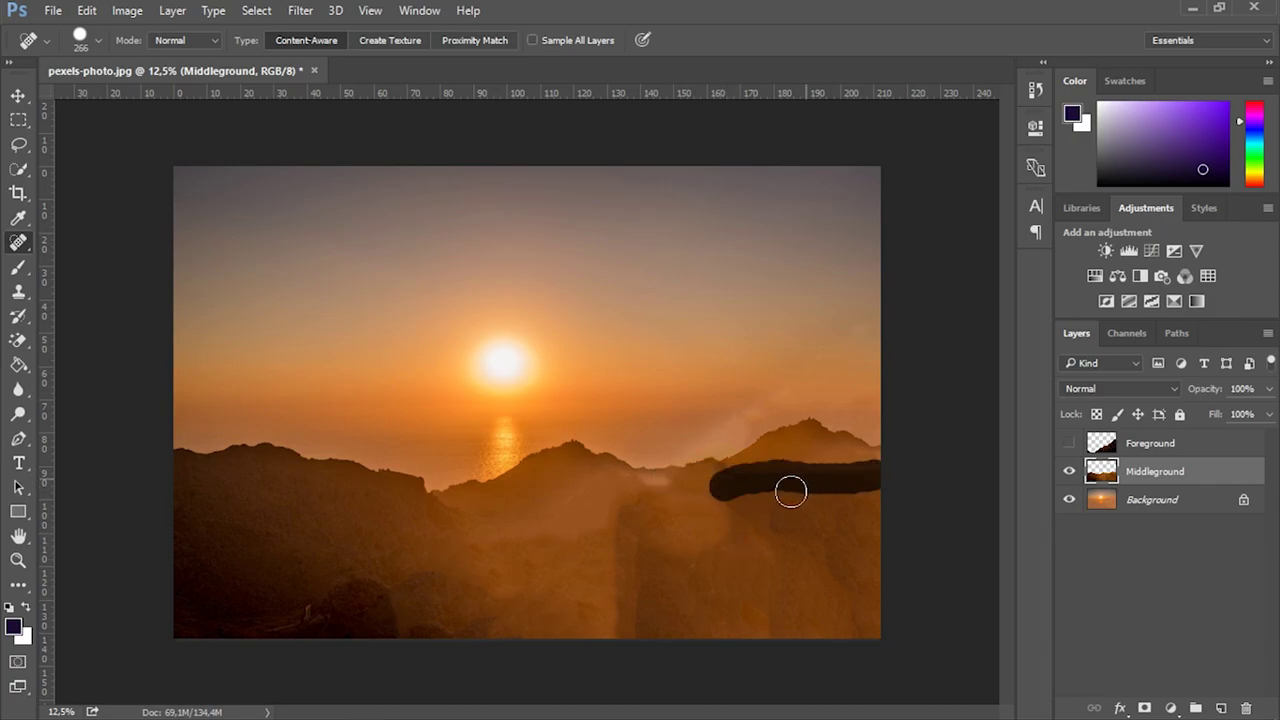
pyautogui.moveTo(740, 483); pyautogui.dragTo(870, 484)
pyautogui.moveTo(611, 527)
pyautogui.mouseDown()
pyautogui.moveTo(647, 499)
pyautogui.moveTo(625, 539)
pyautogui.moveTo(657, 544)
pyautogui.mouseUp()
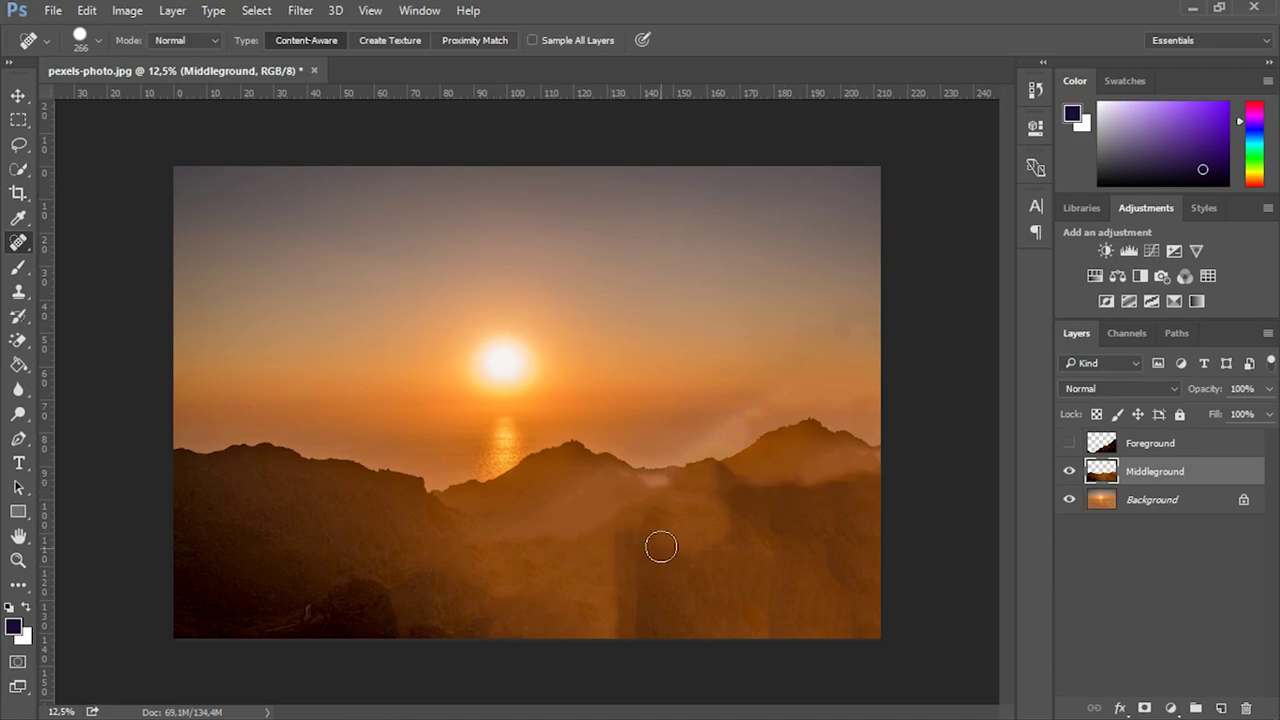
pyautogui.click(1069, 443)
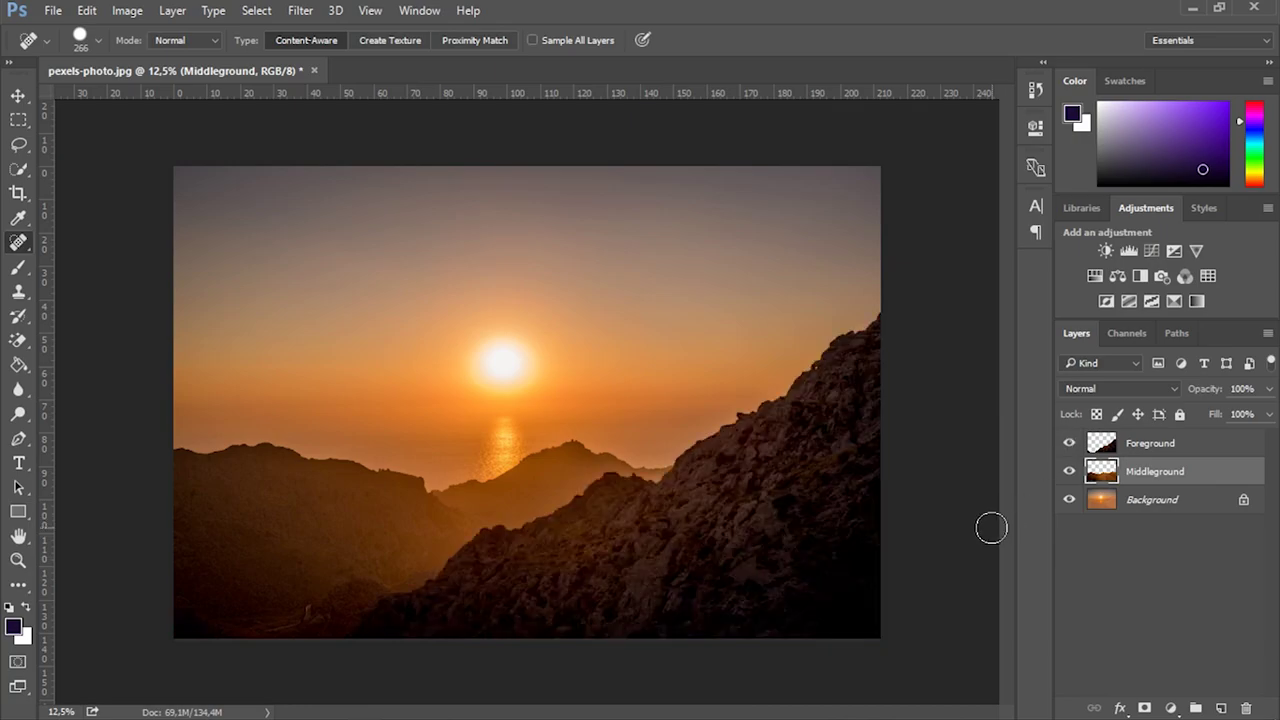
# Step: Save the layered image as pexels-photo.psd in Photoshop format
pyautogui.click(52, 12)
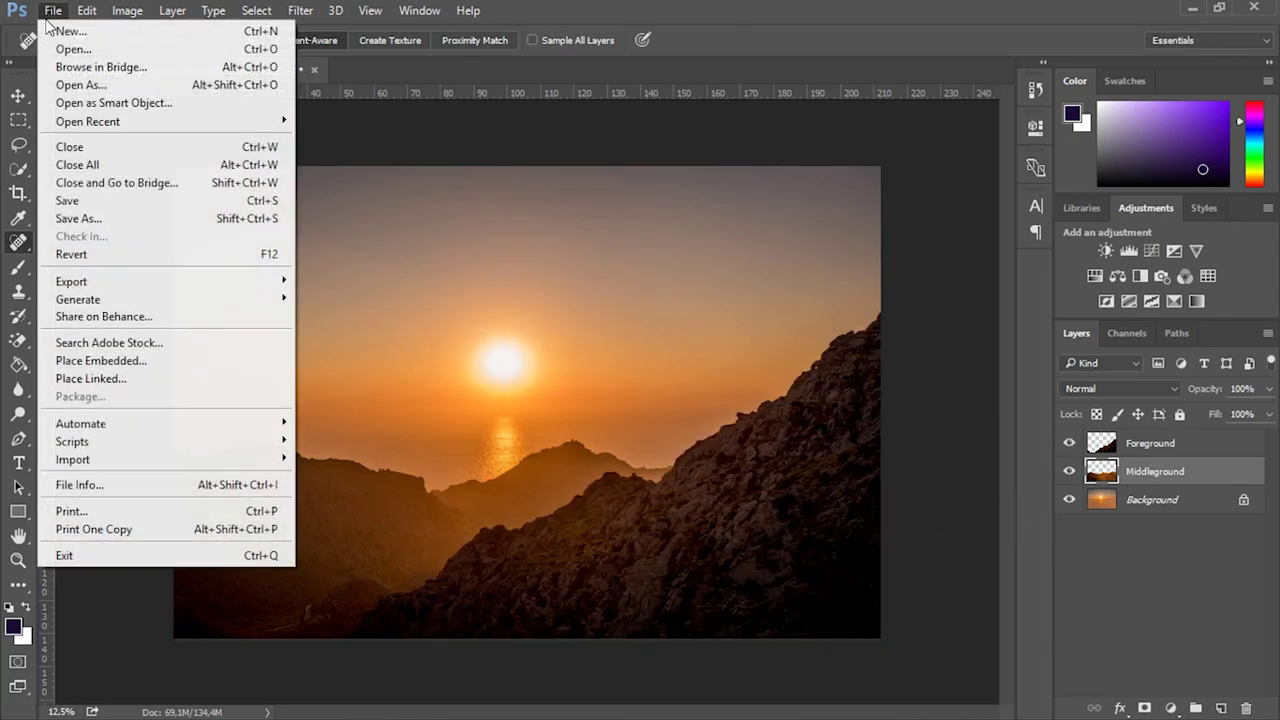
pyautogui.click(107, 201)
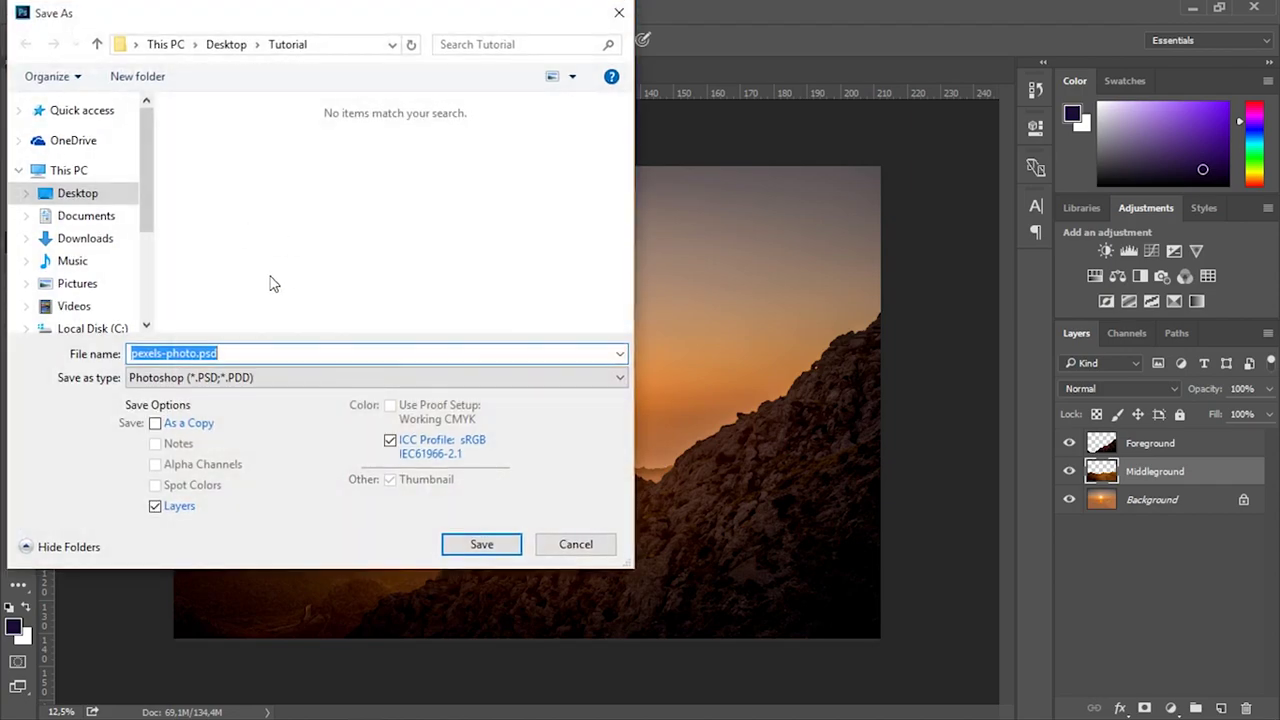
pyautogui.click(505, 546)
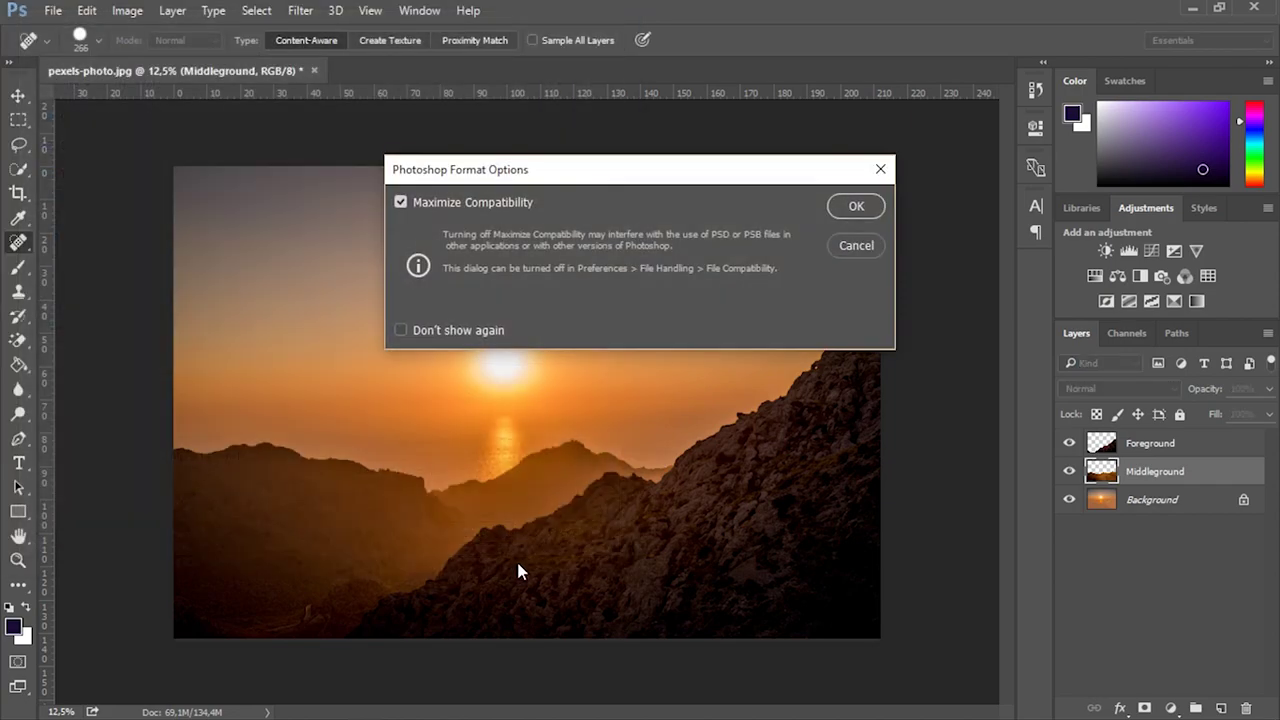
pyautogui.click(855, 208)
# Step: Close Photoshop and switch back to After Effects
pyautogui.press('super+Tab')
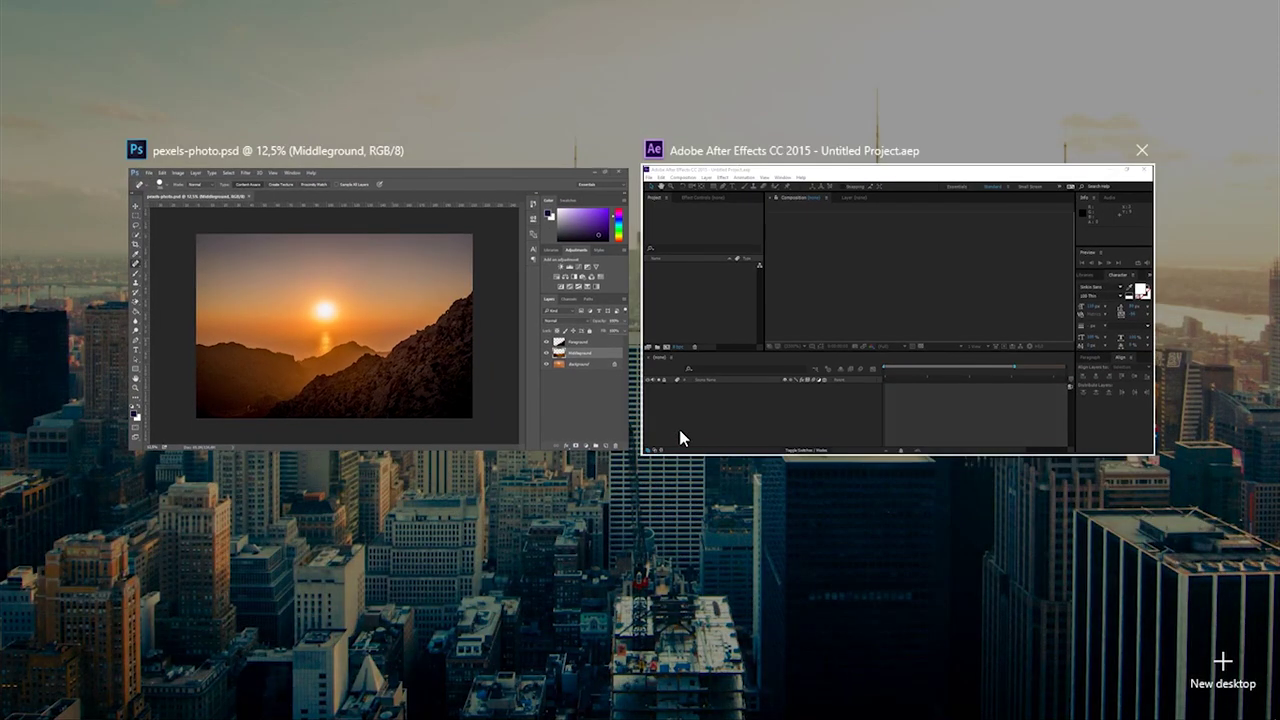
pyautogui.click(619, 149)
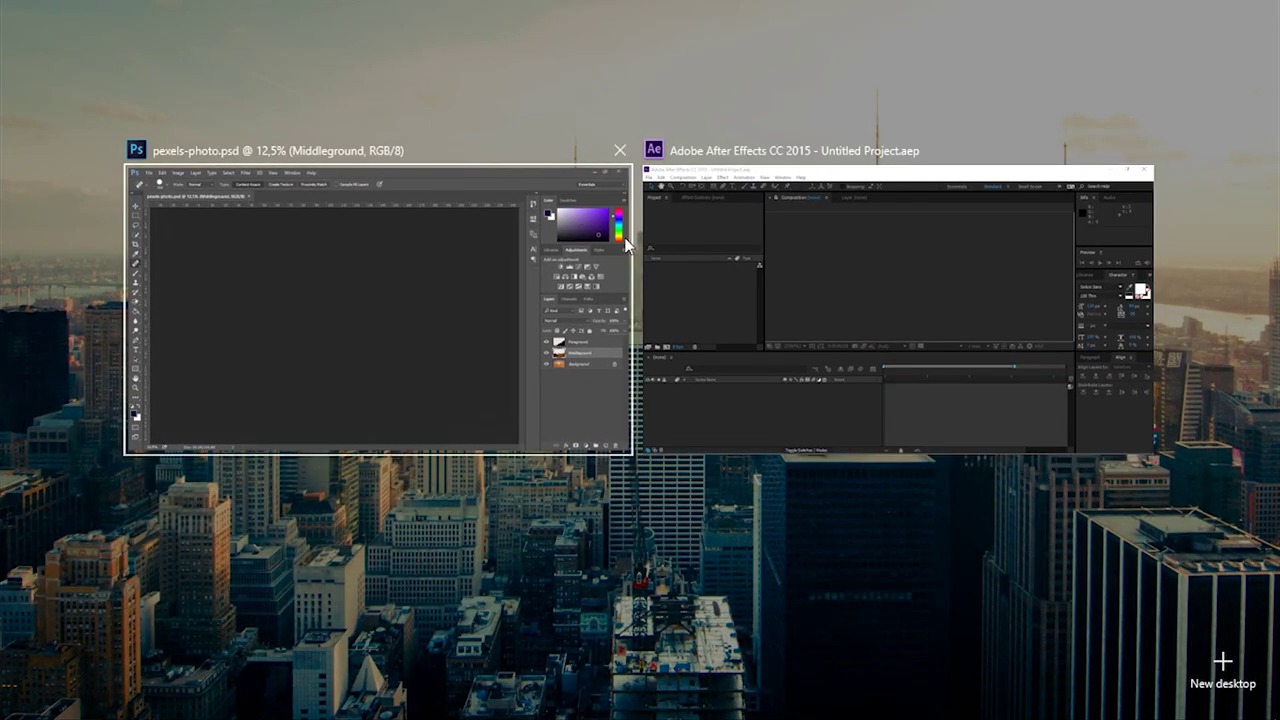
pyautogui.click(643, 285)
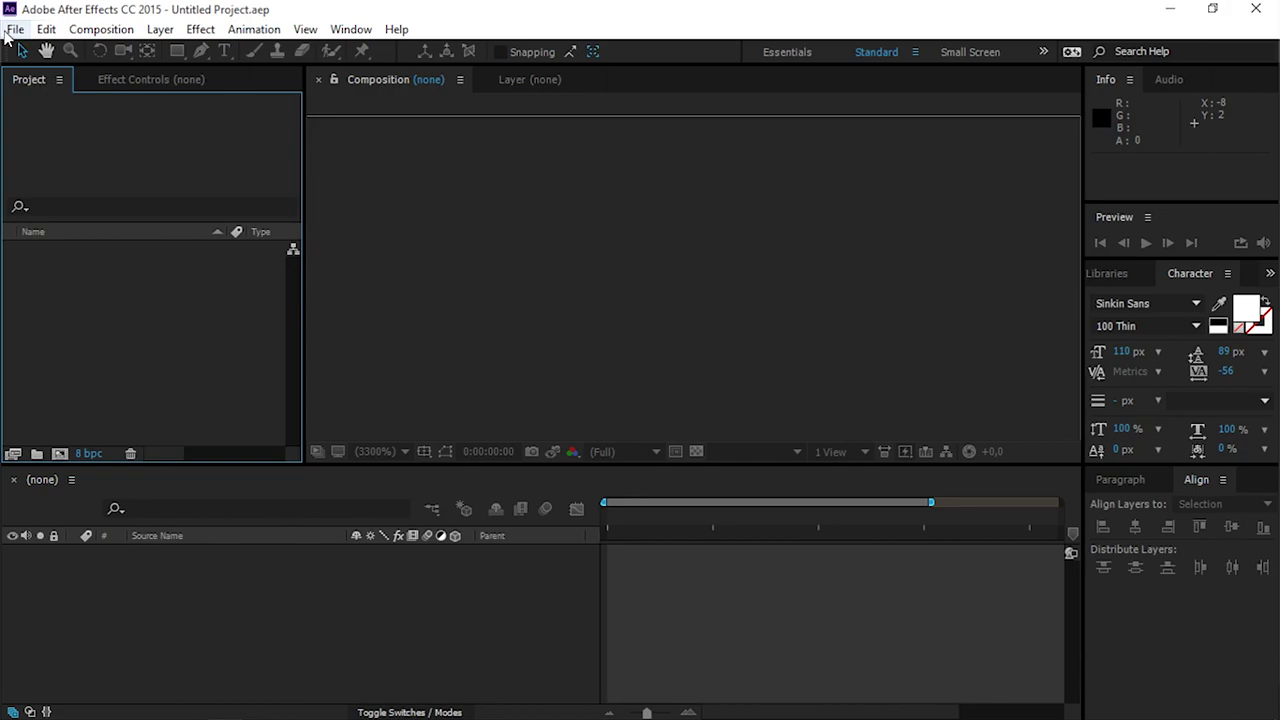
# Step: Import pexels-photo.psd into After Effects as a composition
pyautogui.click(15, 29)
pyautogui.moveTo(125, 266)
pyautogui.click(330, 264)
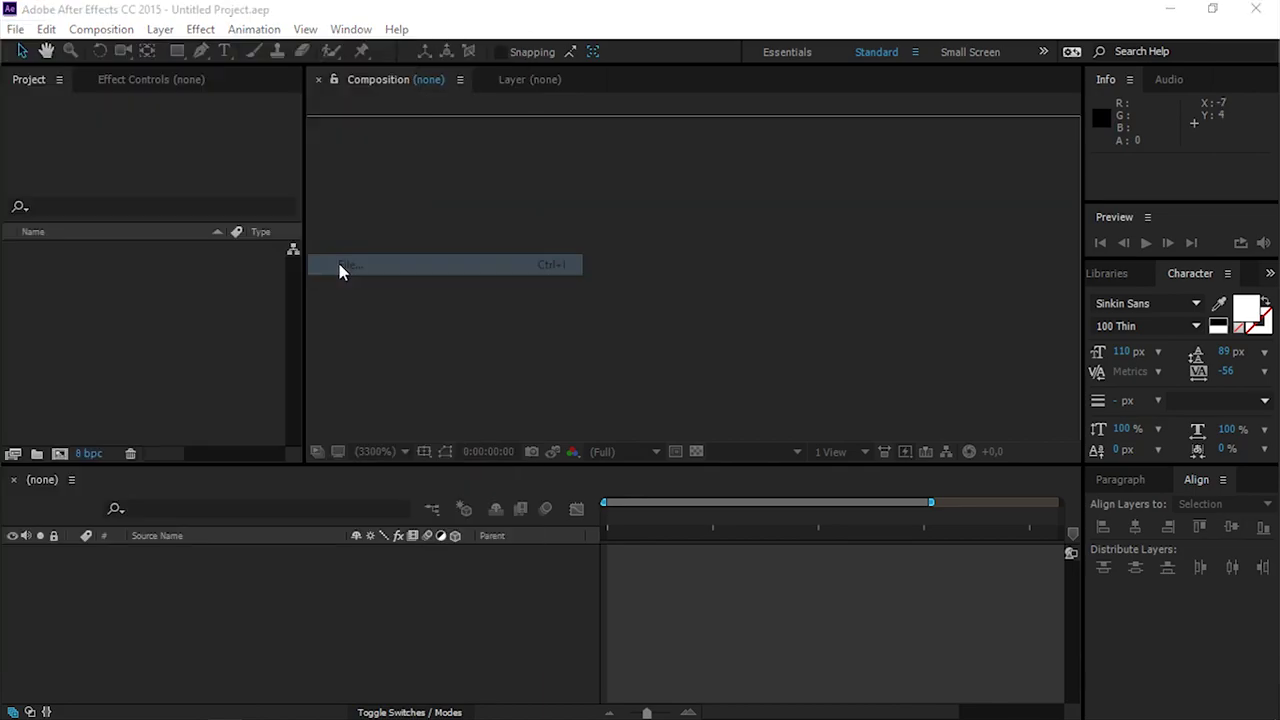
pyautogui.click(358, 180)
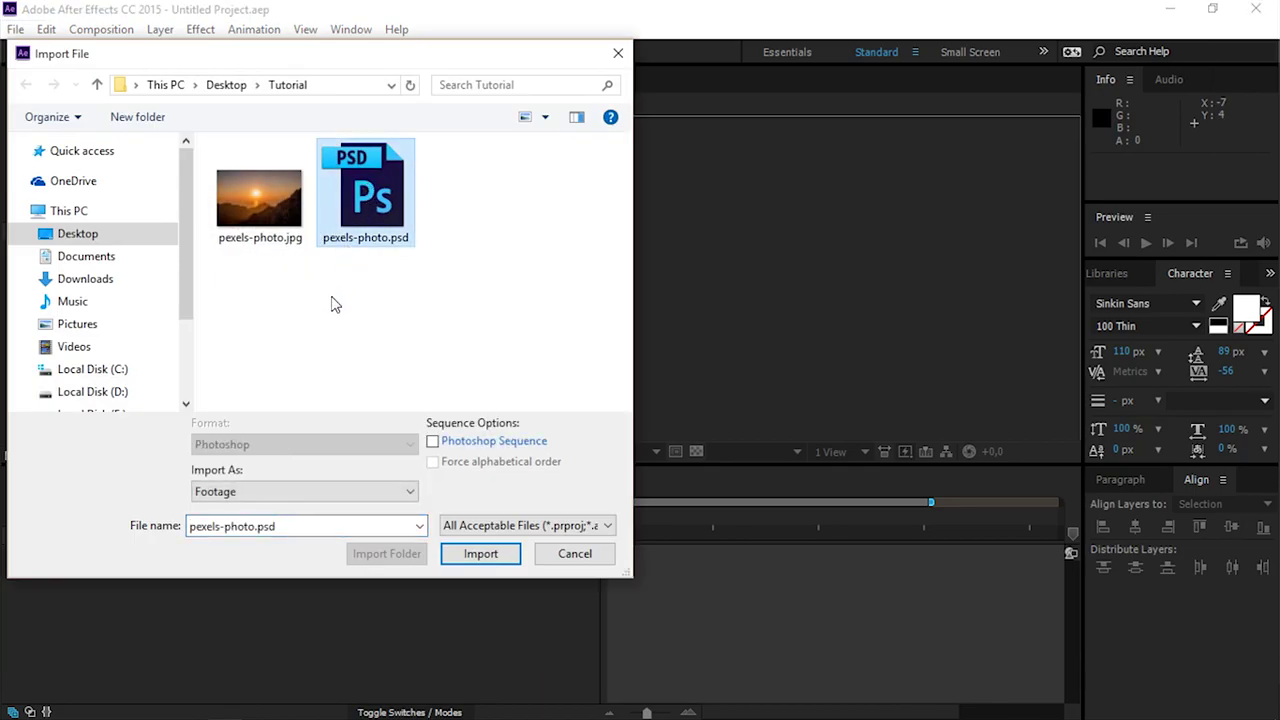
pyautogui.click(312, 492)
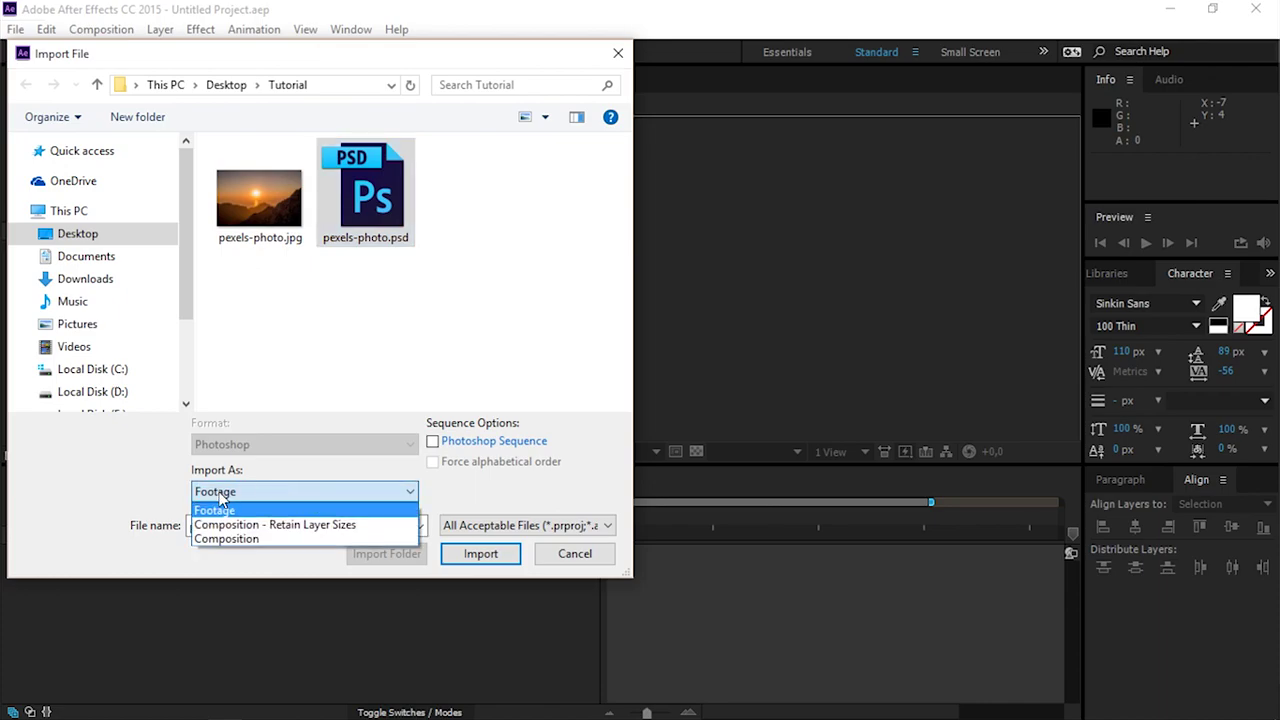
pyautogui.click(240, 540)
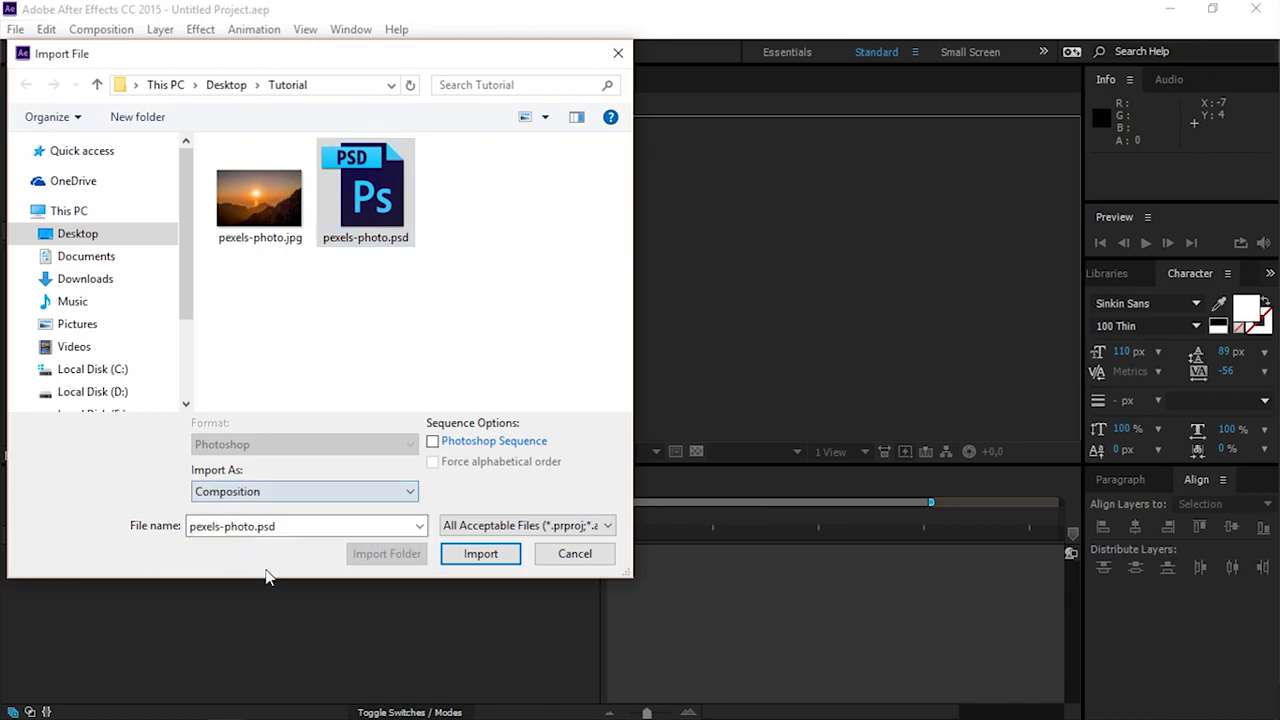
pyautogui.click(481, 556)
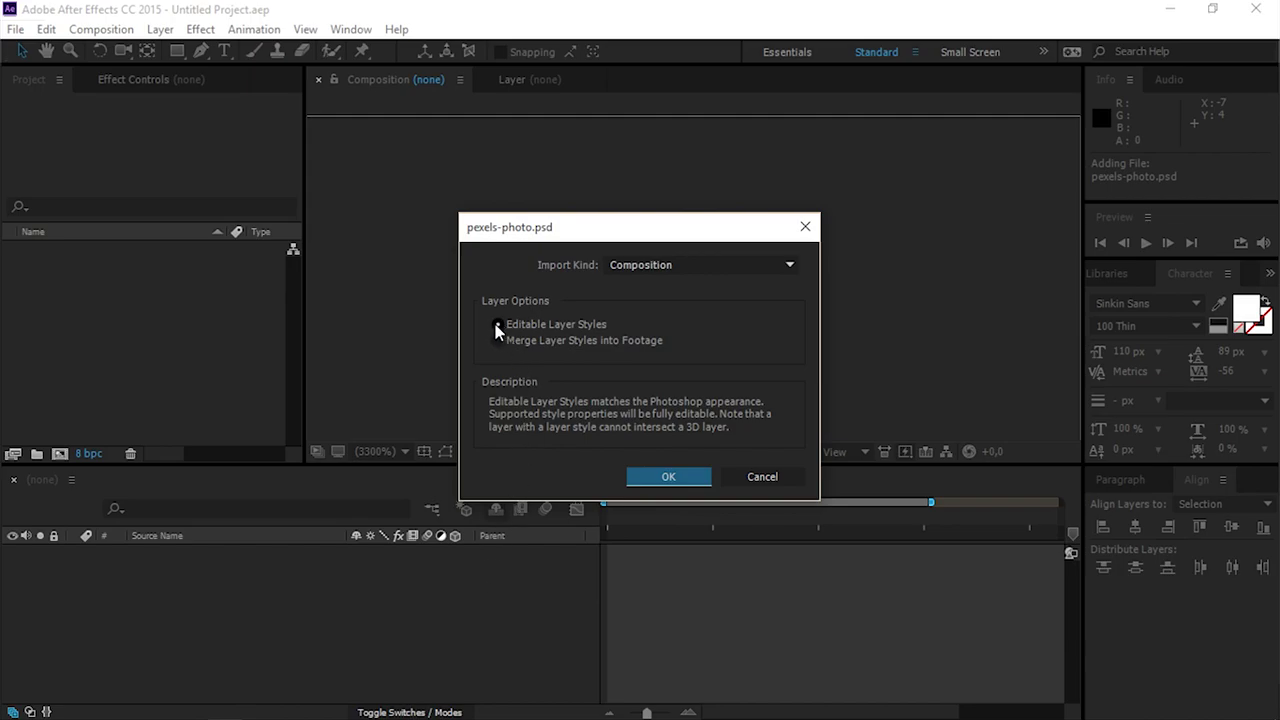
pyautogui.click(631, 477)
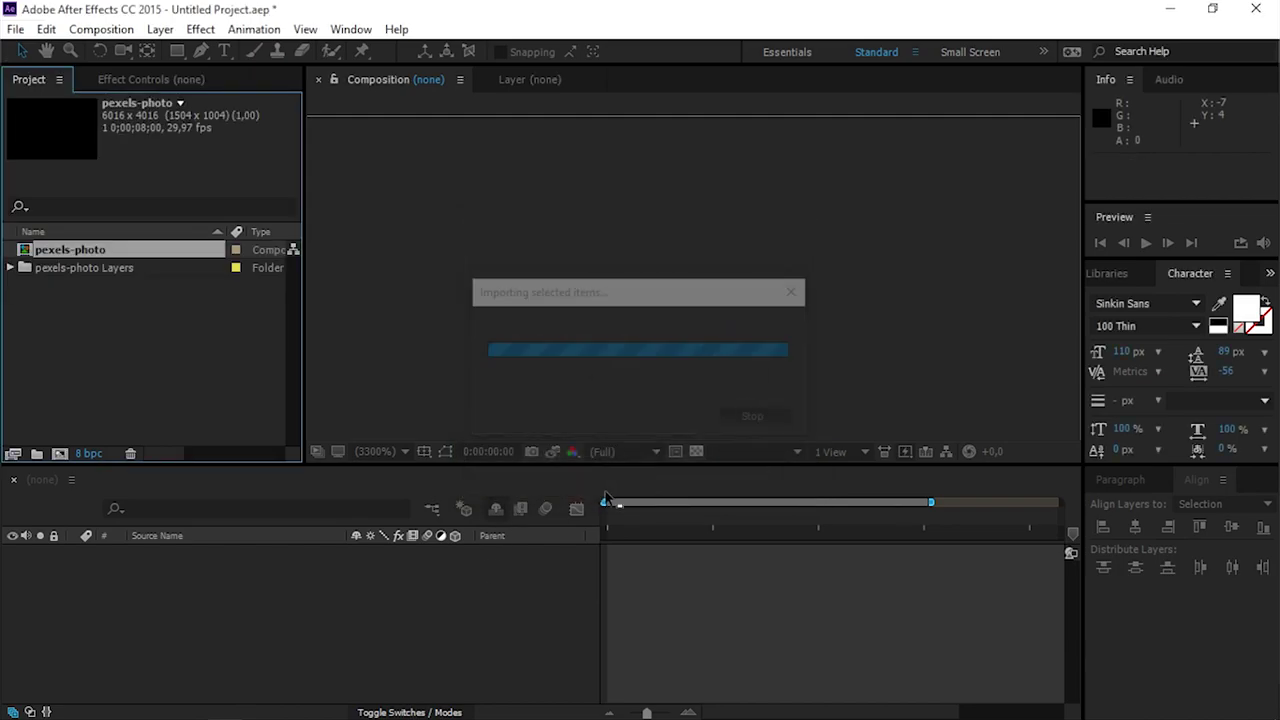
# Step: Open the pexels-photo comp, make Foreground, Middleground and Background 3D, and add Camera 1
pyautogui.doubleClick(137, 256)
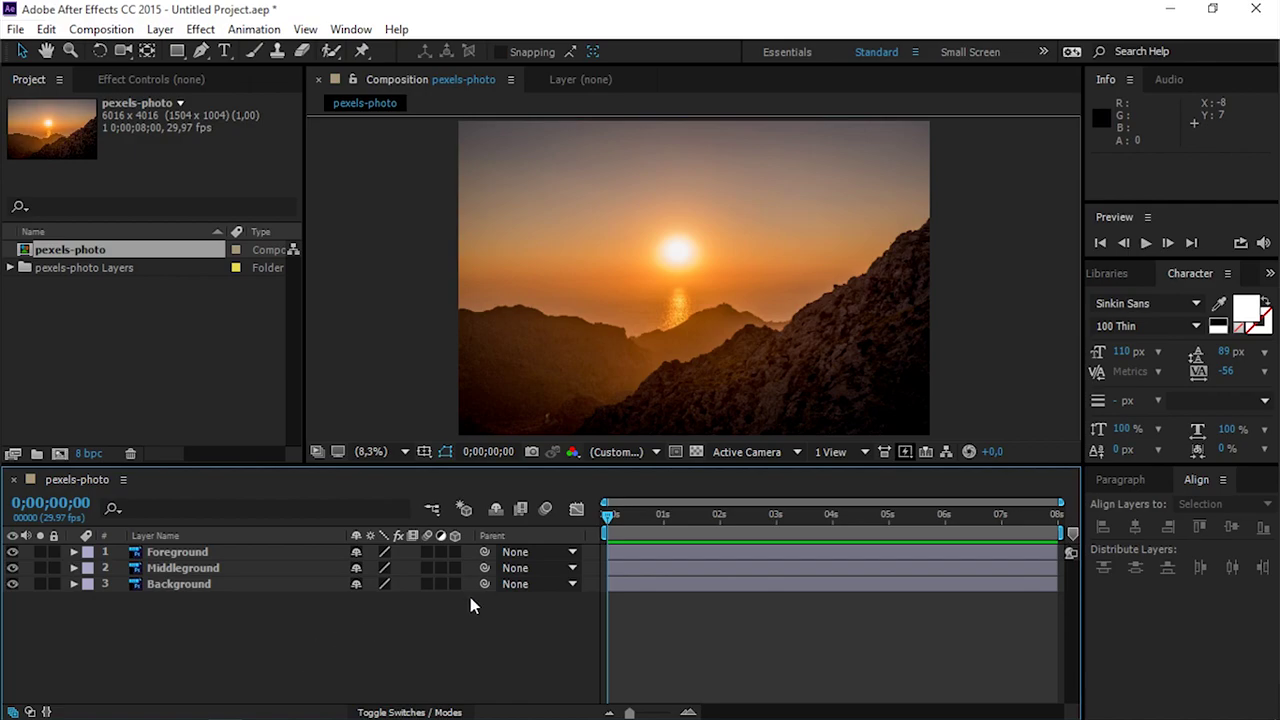
pyautogui.moveTo(455, 552); pyautogui.dragTo(455, 592)
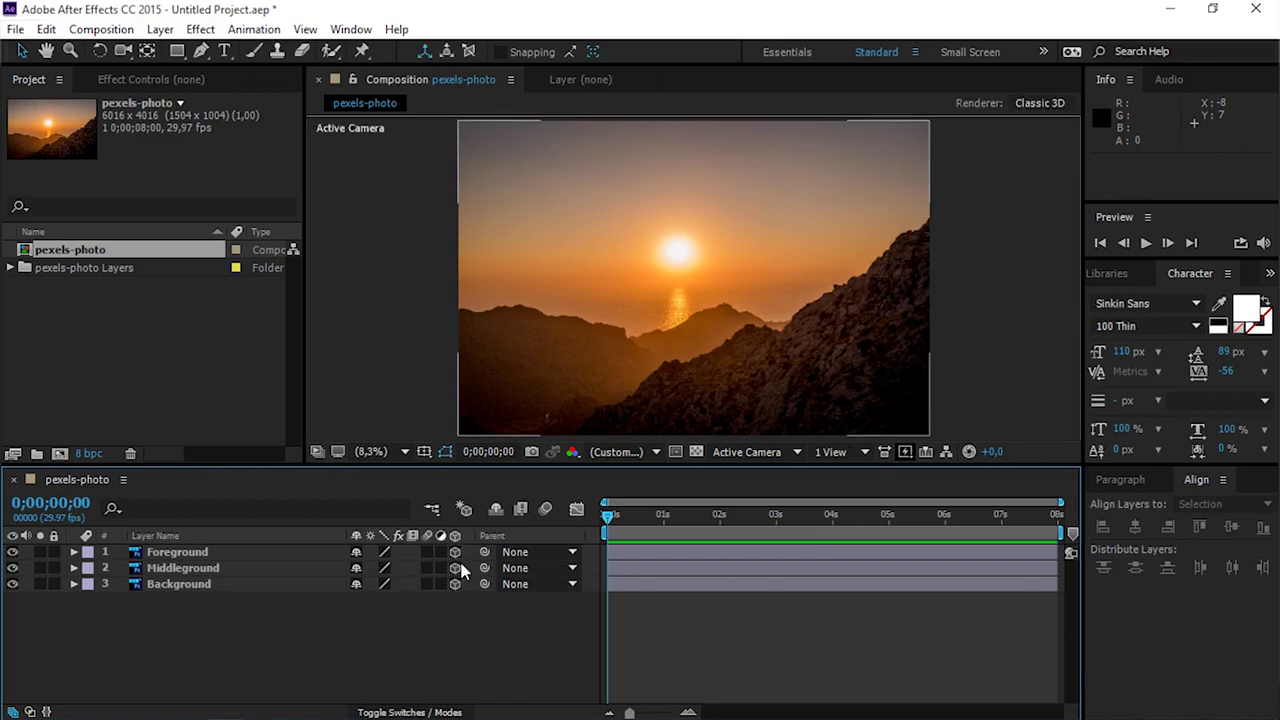
pyautogui.click(160, 29)
pyautogui.moveTo(512, 27)
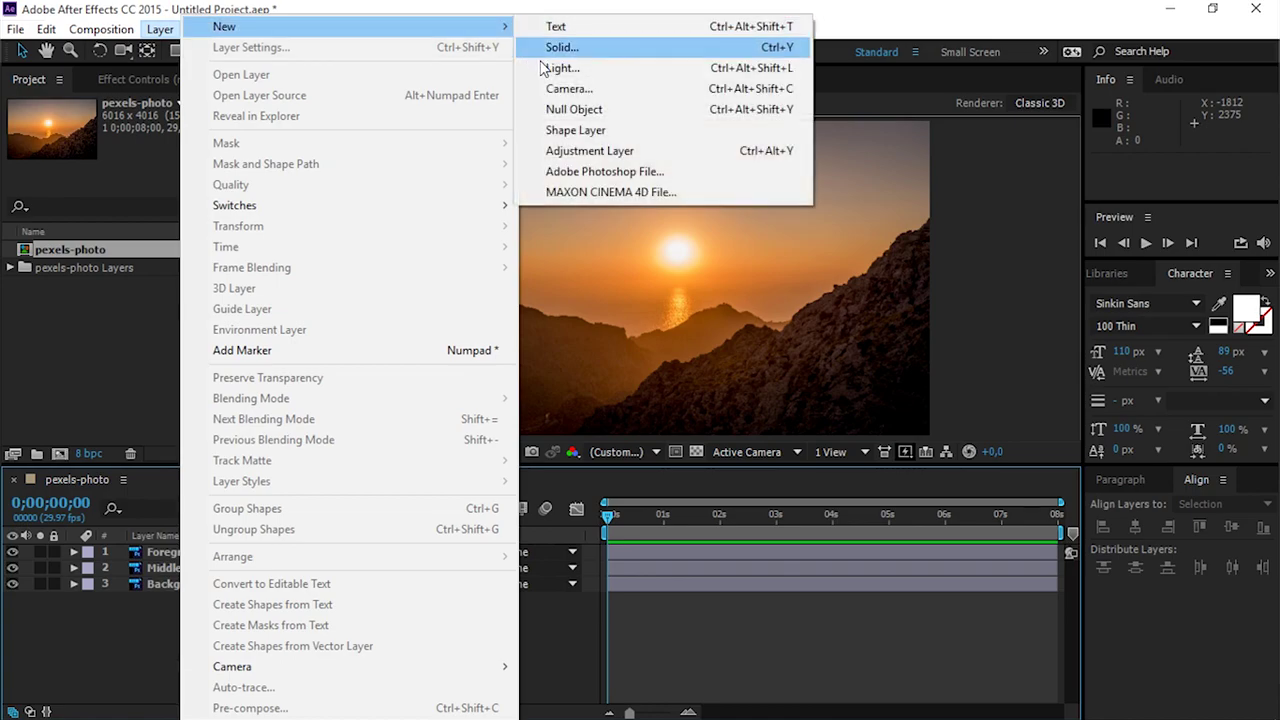
pyautogui.click(560, 88)
pyautogui.click(826, 571)
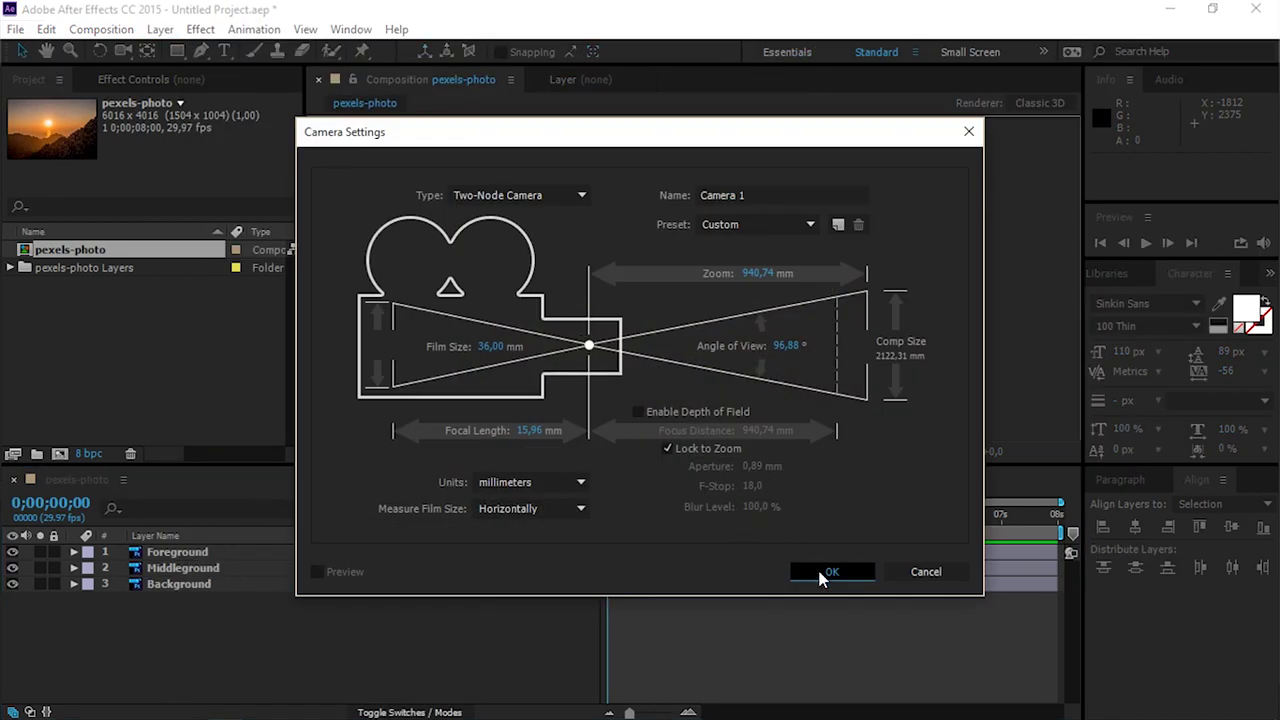
pyautogui.click(850, 455)
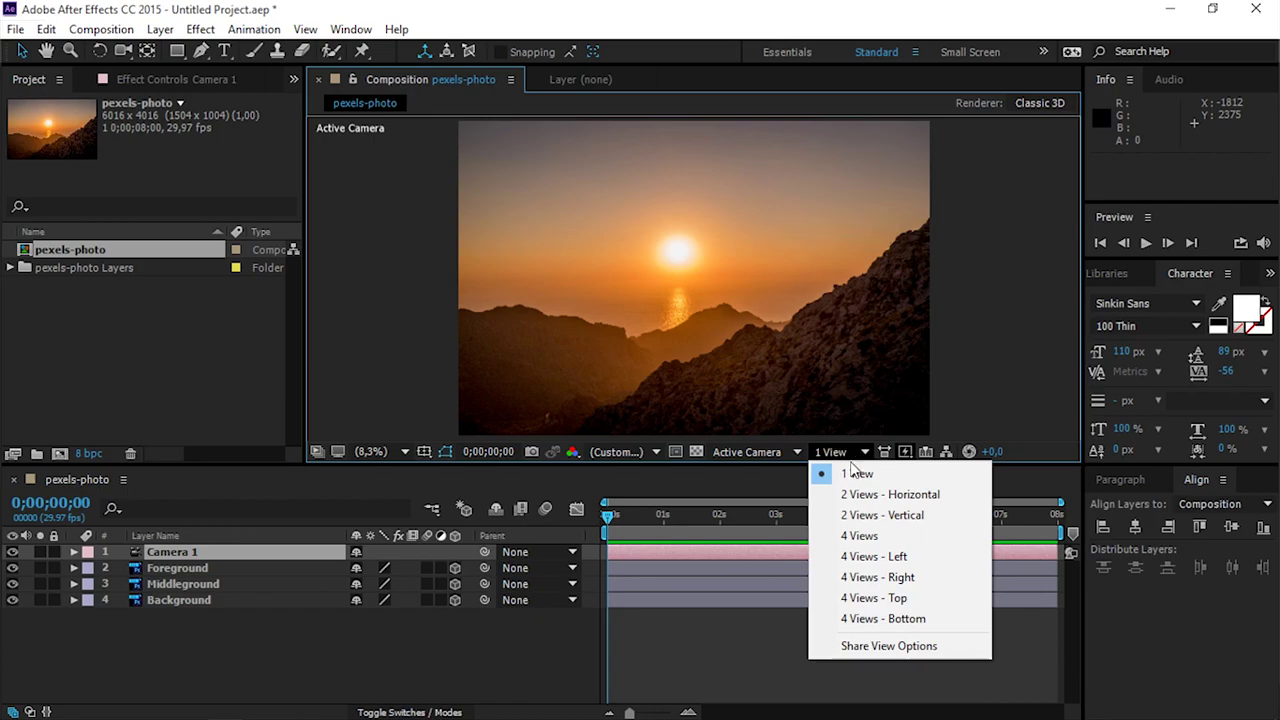
# Step: Switch the viewer to four views and push the Background layer back to Z 1850
pyautogui.click(860, 535)
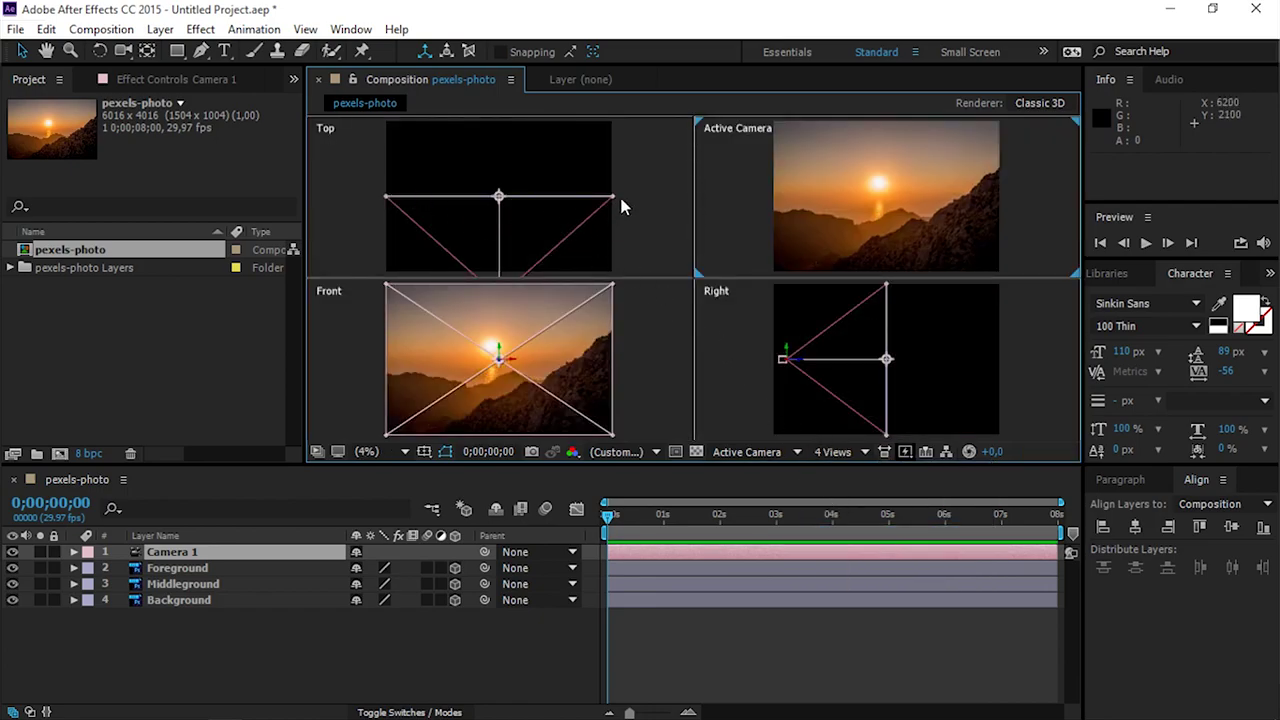
pyautogui.click(196, 602)
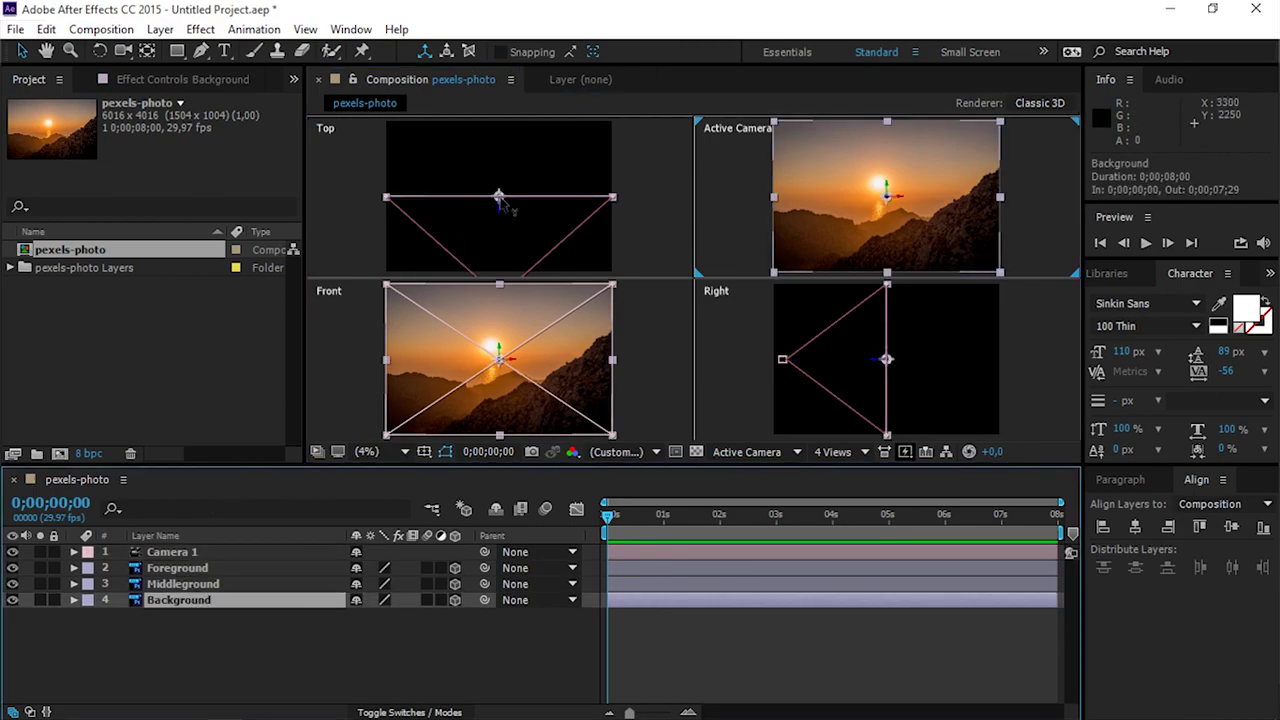
pyautogui.moveTo(500, 222); pyautogui.dragTo(532, 146)
# Step: Bring the Foreground layer forward to Z -1300 and return to a single view
pyautogui.click(243, 569)
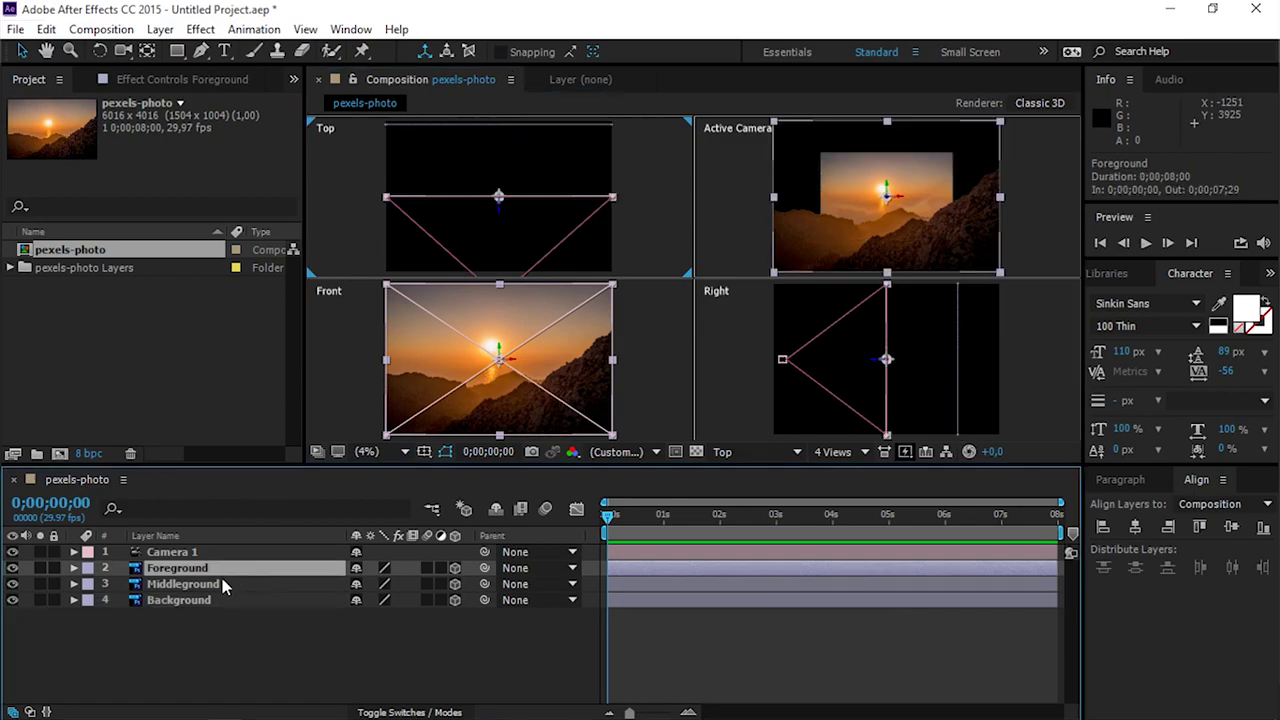
pyautogui.moveTo(503, 222); pyautogui.dragTo(503, 270)
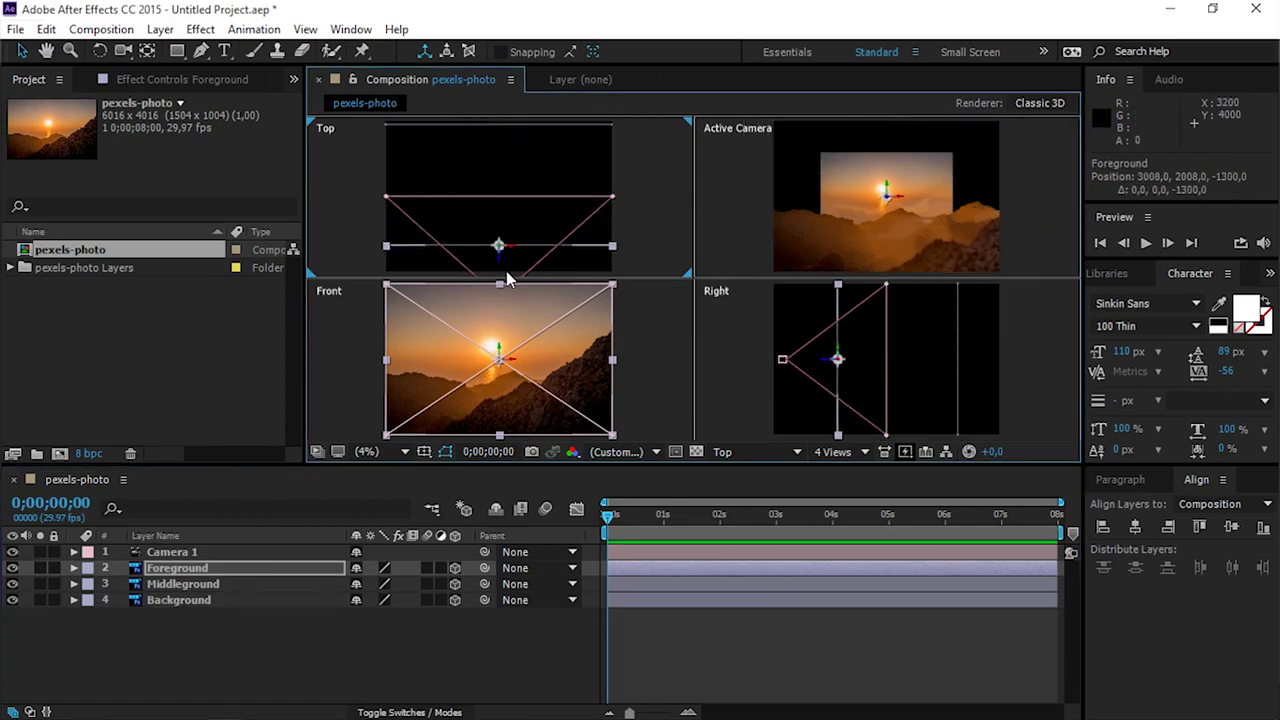
pyautogui.click(845, 455)
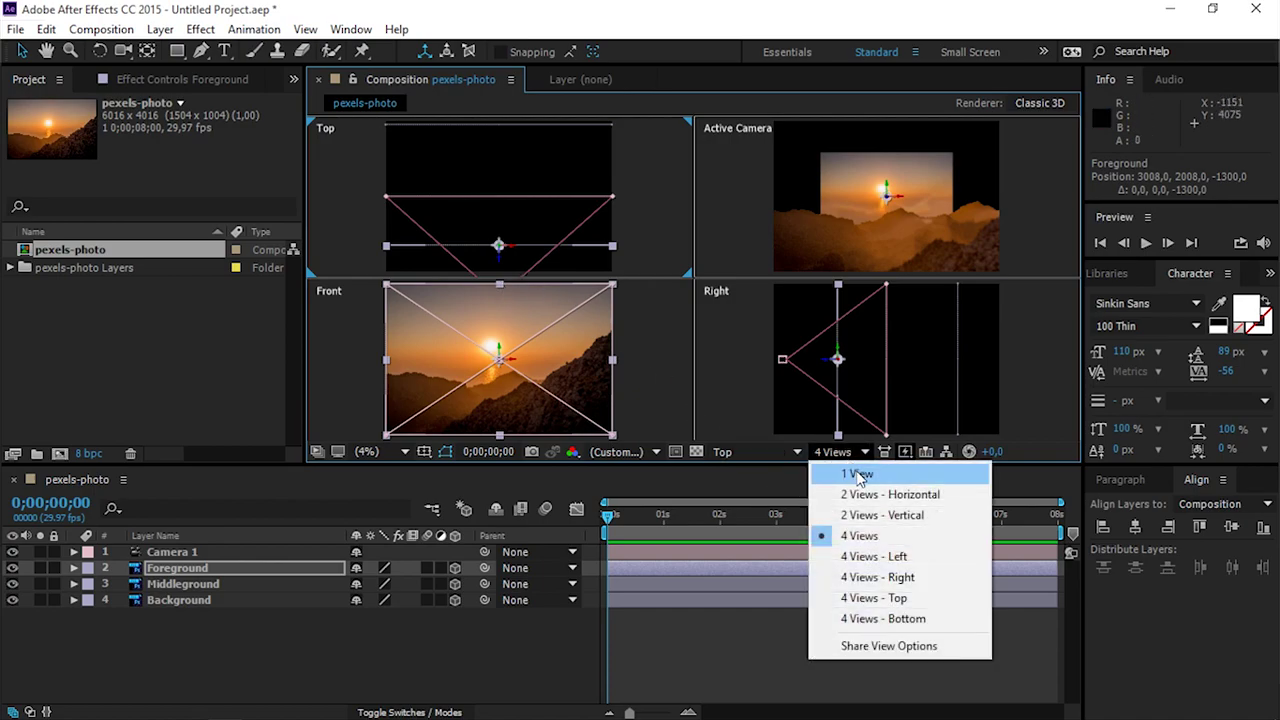
pyautogui.click(857, 474)
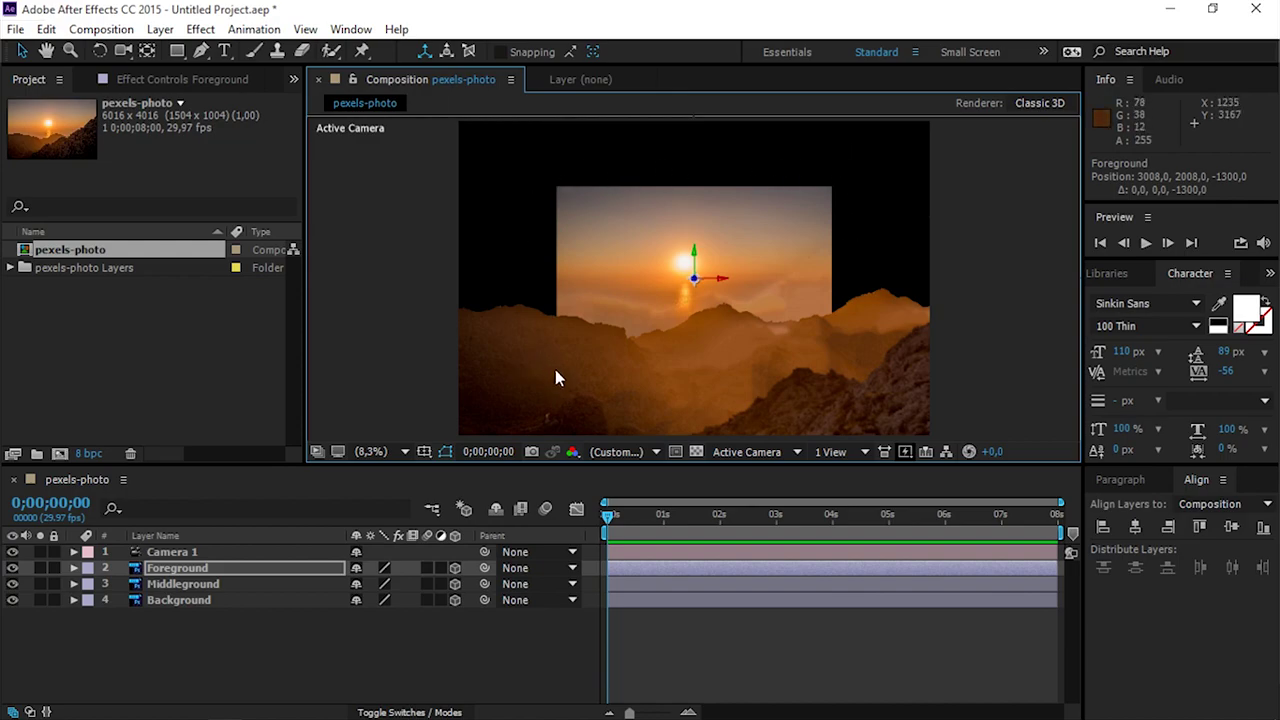
# Step: Enlarge the Background layer to fill the frame and shrink Foreground to about 52%, viewing at Fit
pyautogui.click(247, 603)
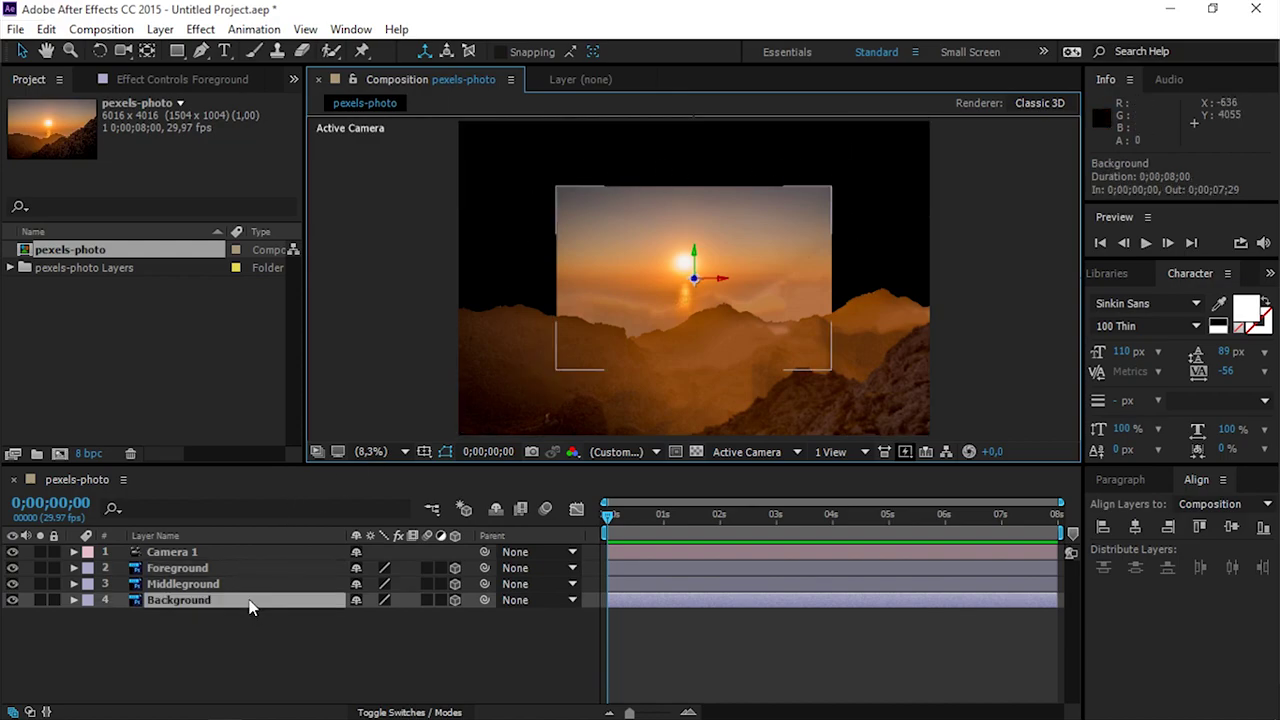
pyautogui.moveTo(557, 279); pyautogui.dragTo(459, 296)
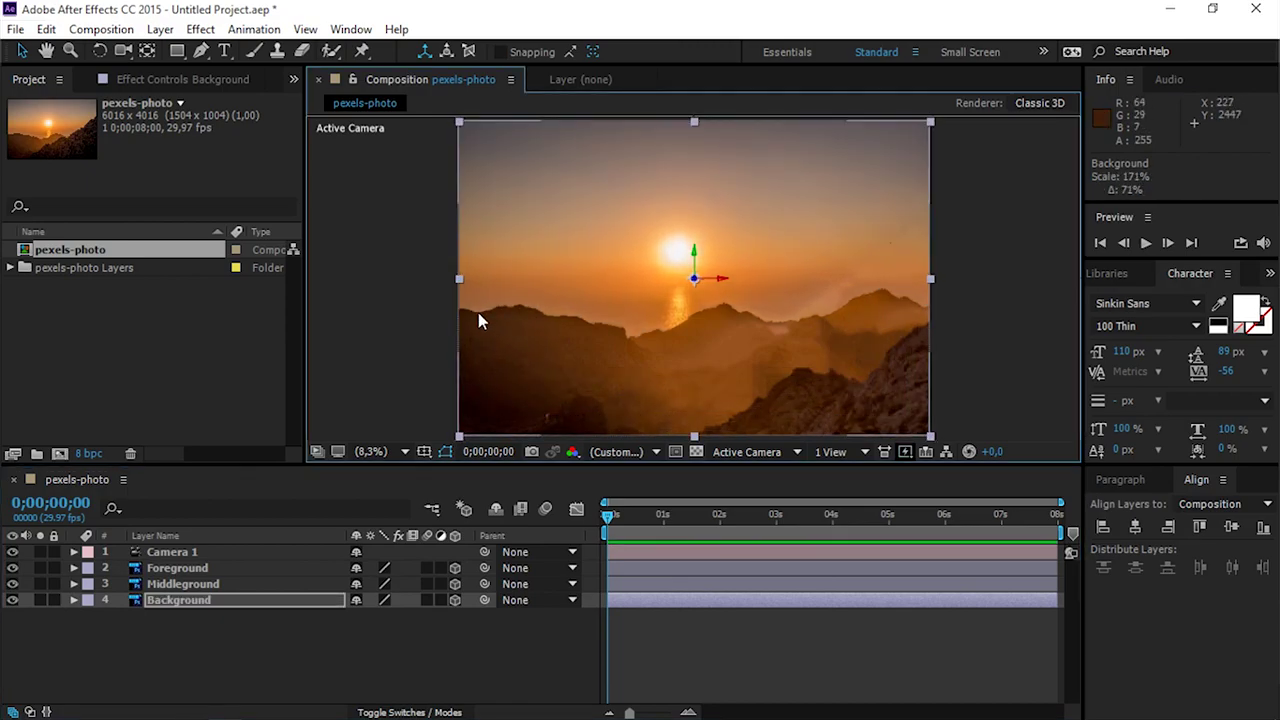
pyautogui.click(278, 566)
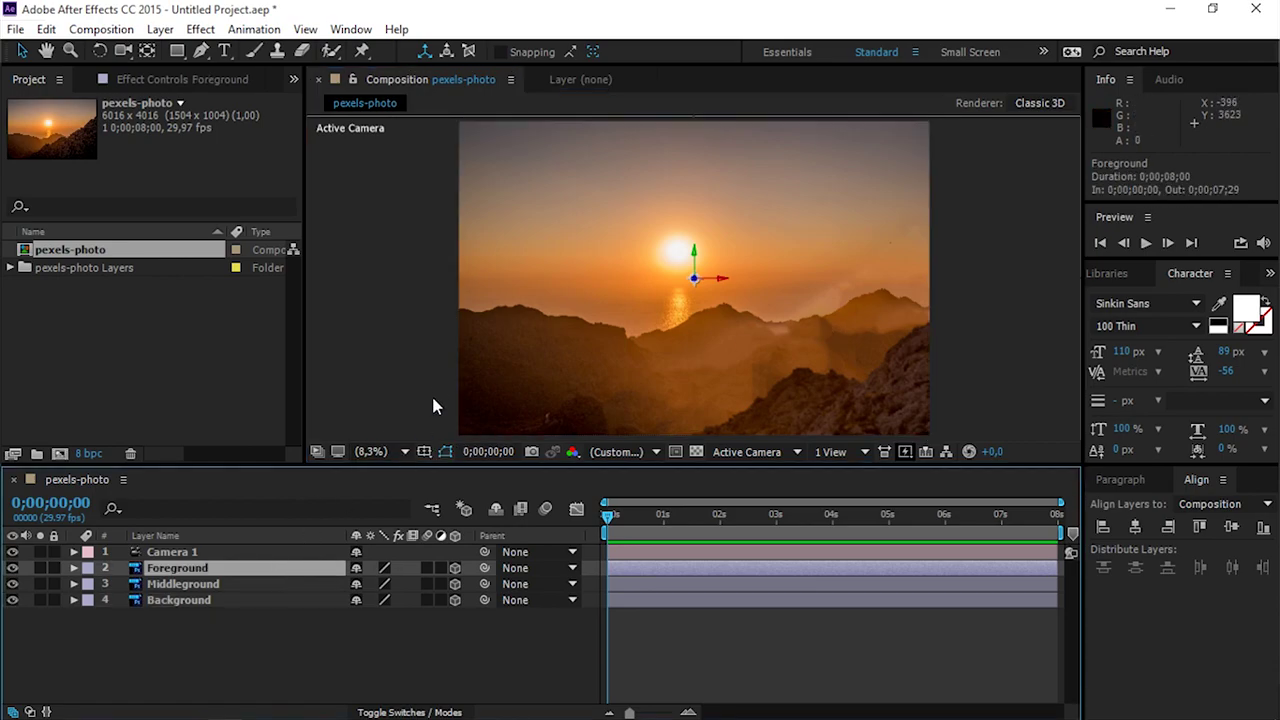
pyautogui.click(391, 451)
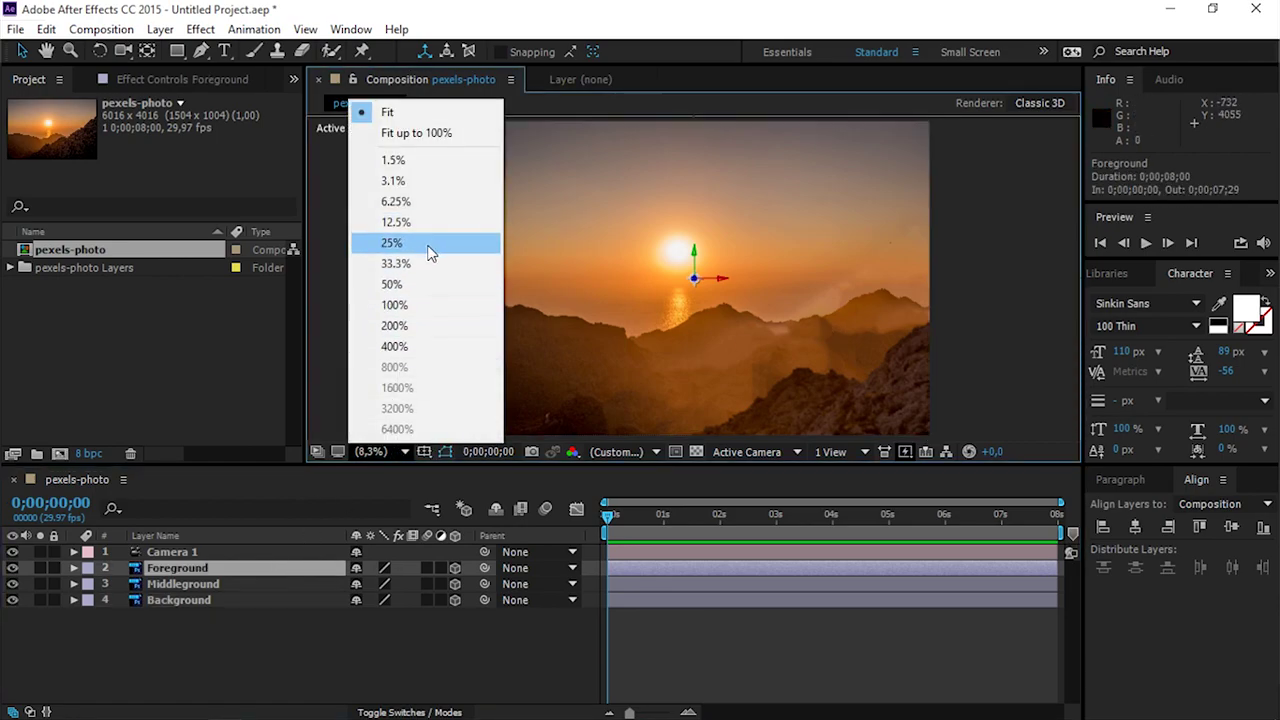
pyautogui.click(430, 254)
pyautogui.click(412, 450)
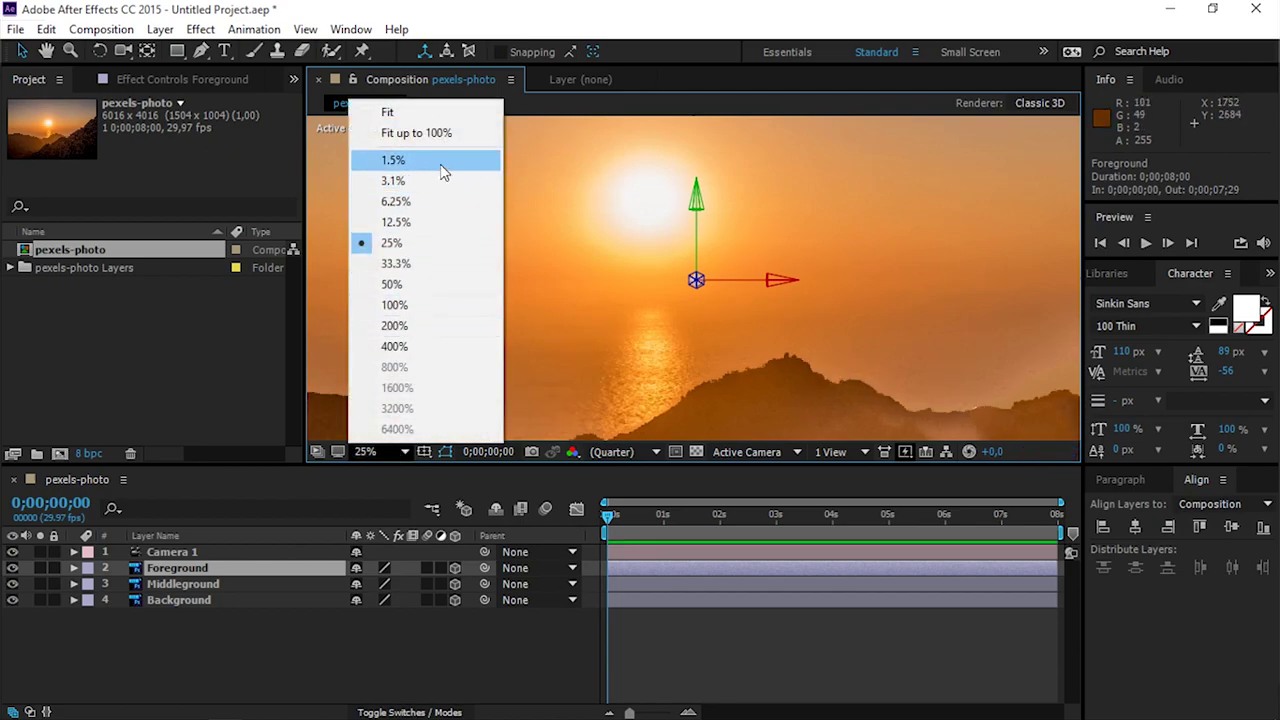
pyautogui.click(444, 166)
pyautogui.moveTo(612, 290); pyautogui.dragTo(650, 290)
pyautogui.click(392, 451)
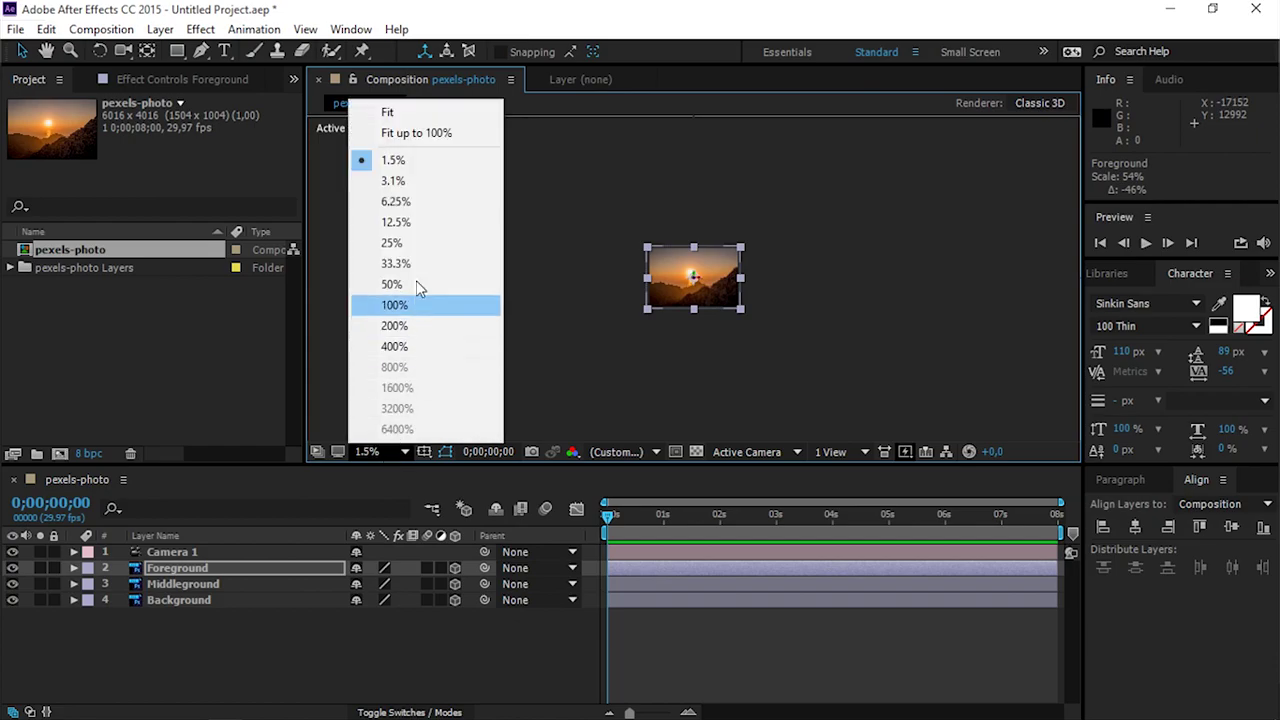
pyautogui.click(473, 113)
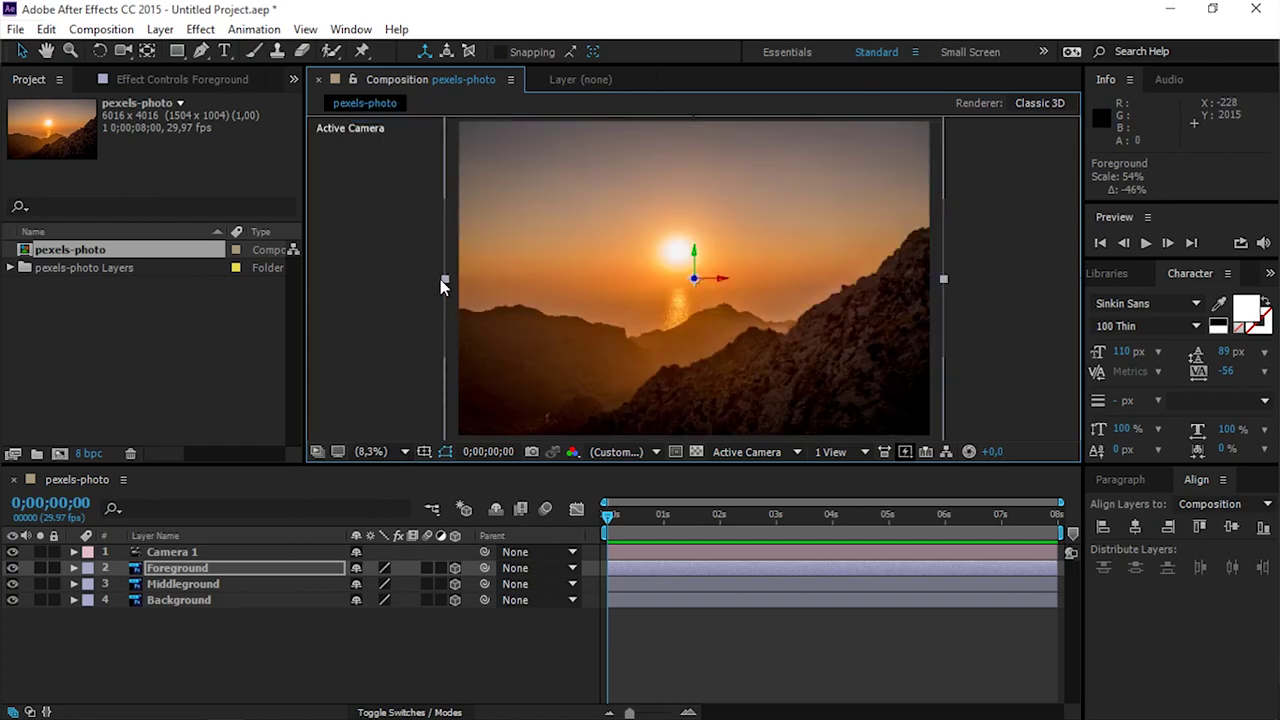
pyautogui.moveTo(440, 279); pyautogui.dragTo(451, 283)
# Step: Orbit Camera 1 to preview the layer depth, then undo the orbit
pyautogui.click(410, 340)
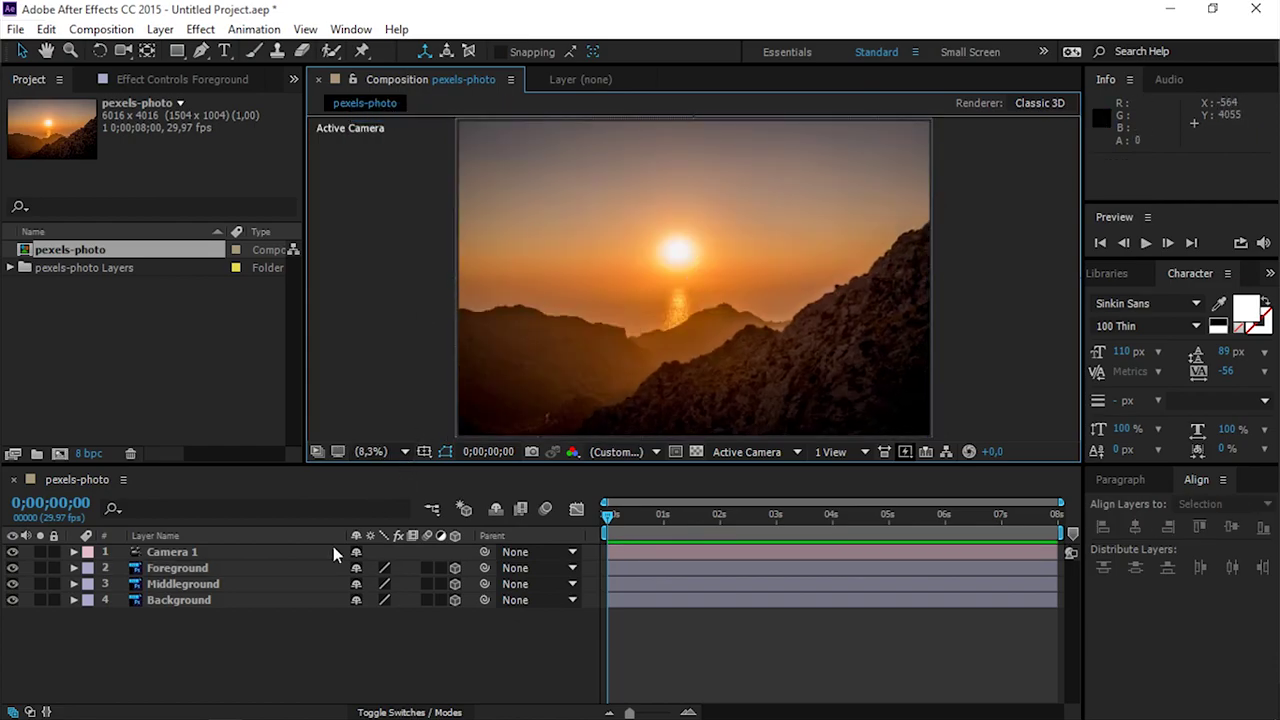
pyautogui.click(123, 50)
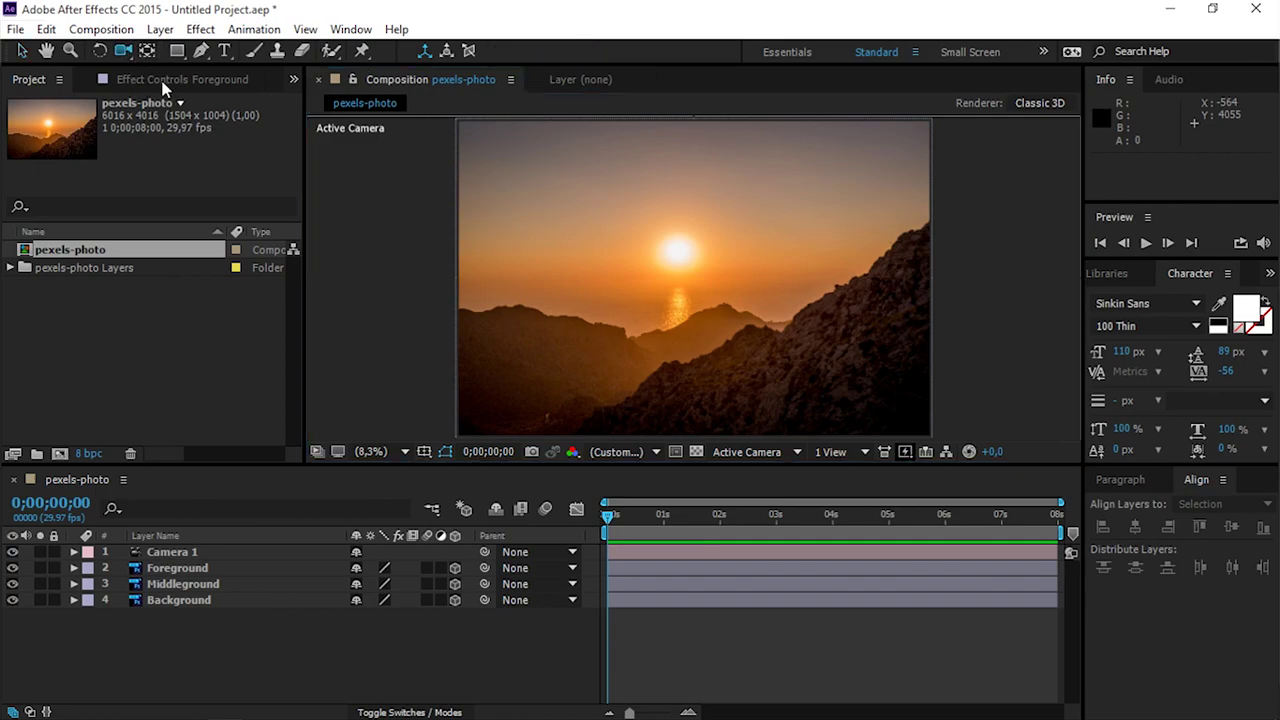
pyautogui.moveTo(662, 330); pyautogui.dragTo(665, 286)
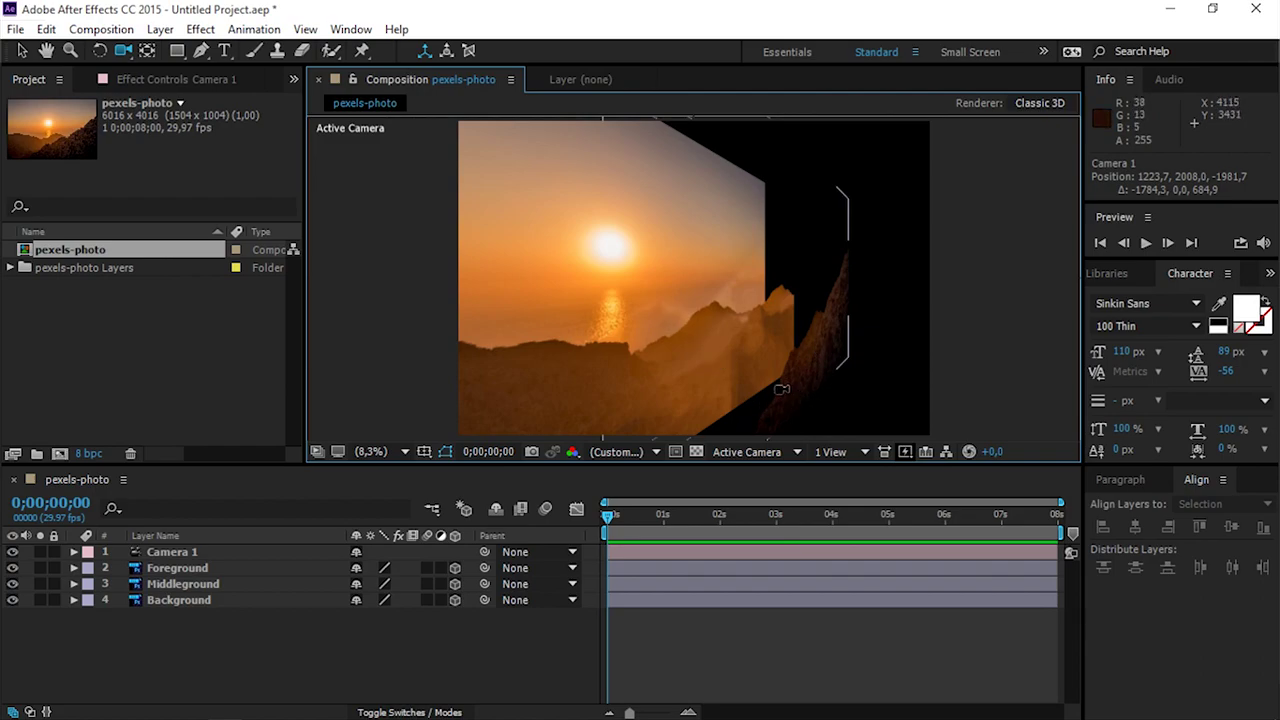
pyautogui.hotkey('ctrl', 'z')
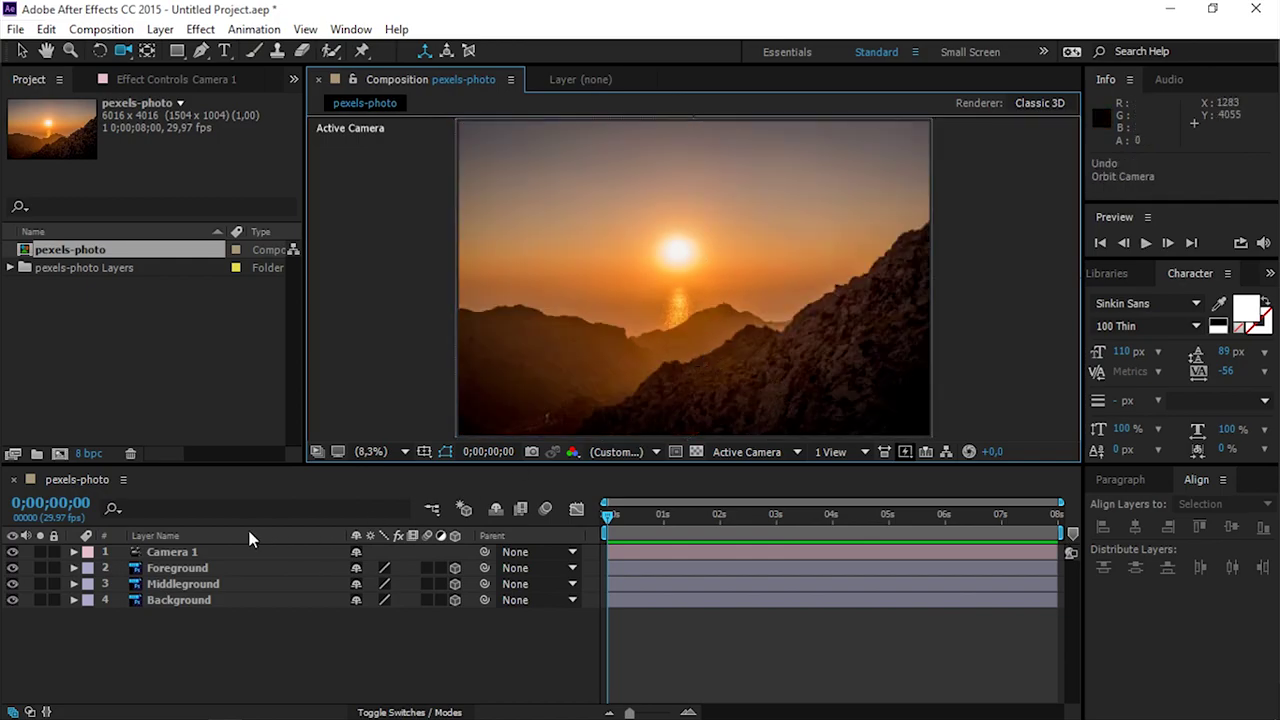
# Step: Expand Camera 1's Transform properties, trying a Z Position change and undoing it to keep 3008, 2008, -2666.7
pyautogui.click(73, 556)
pyautogui.click(73, 552)
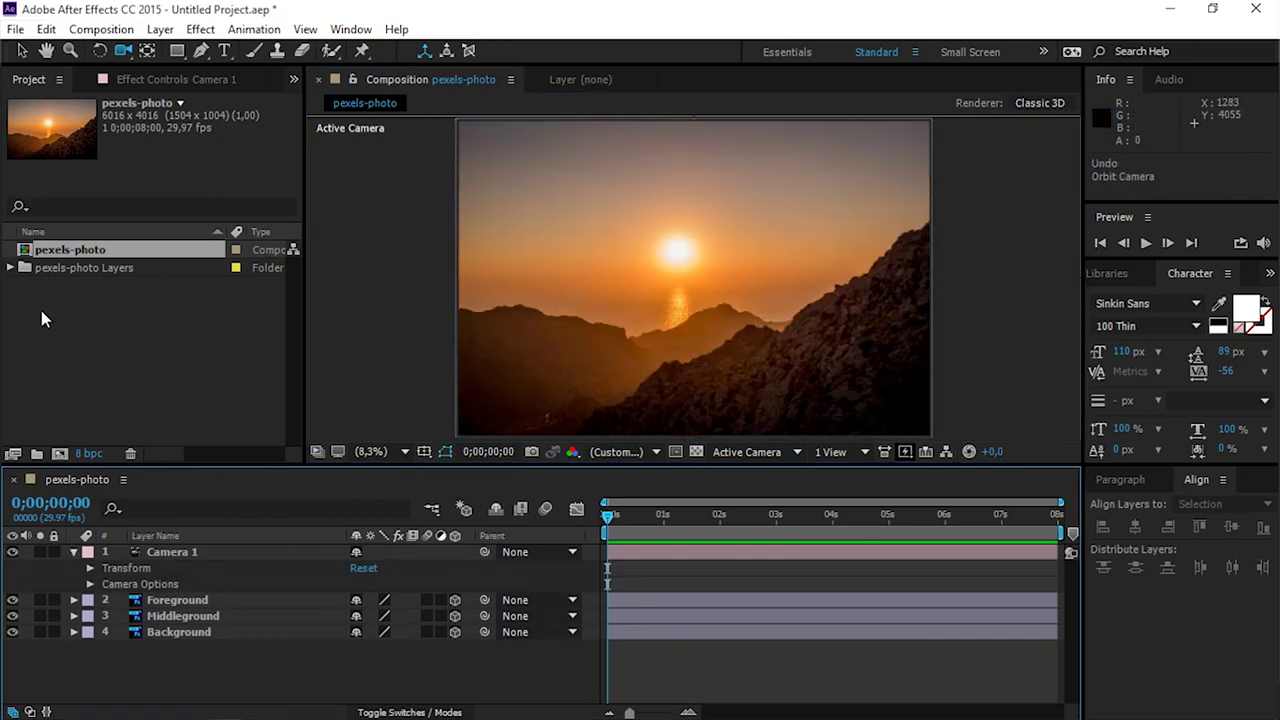
pyautogui.click(22, 50)
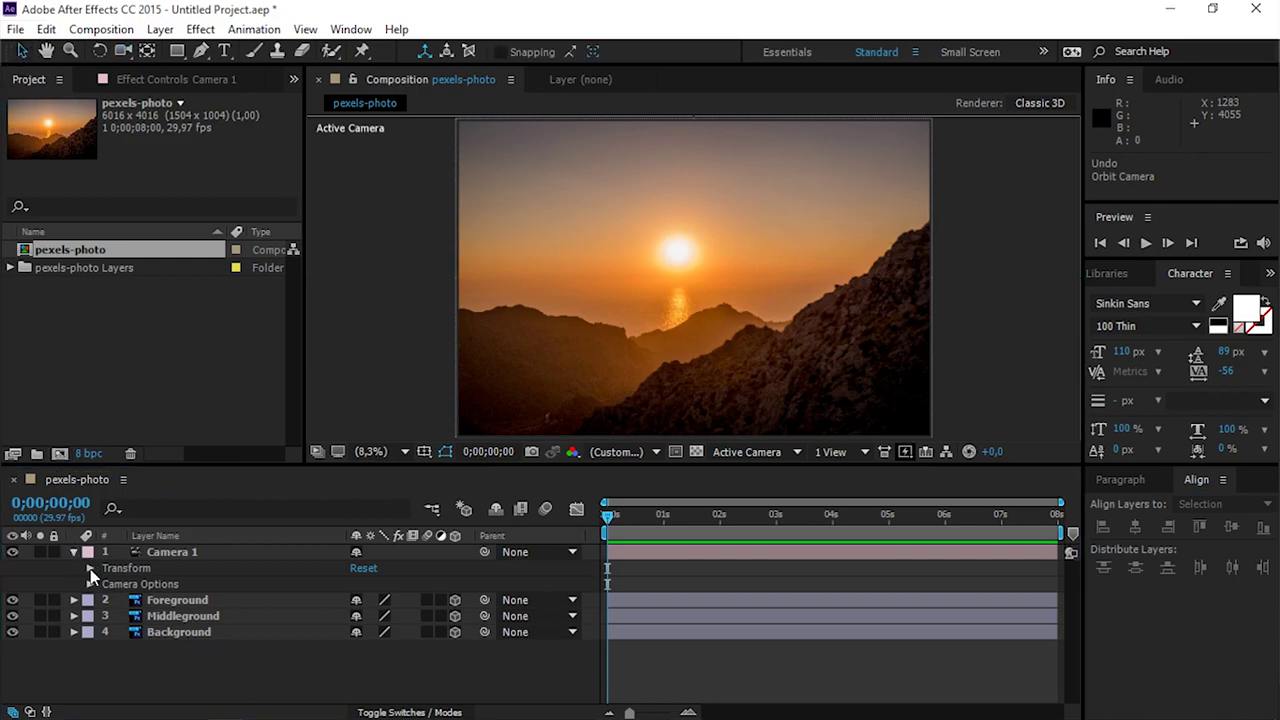
pyautogui.click(89, 568)
pyautogui.click(158, 599)
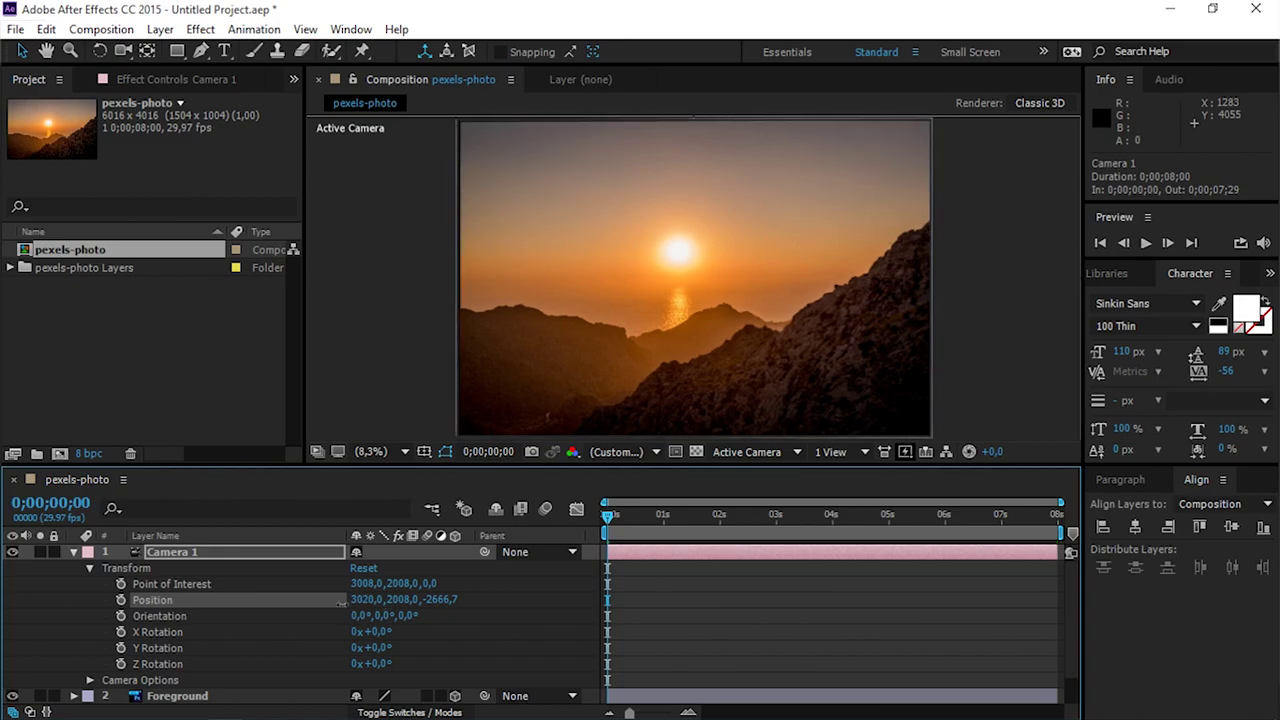
pyautogui.hotkey('ctrl', 'z')
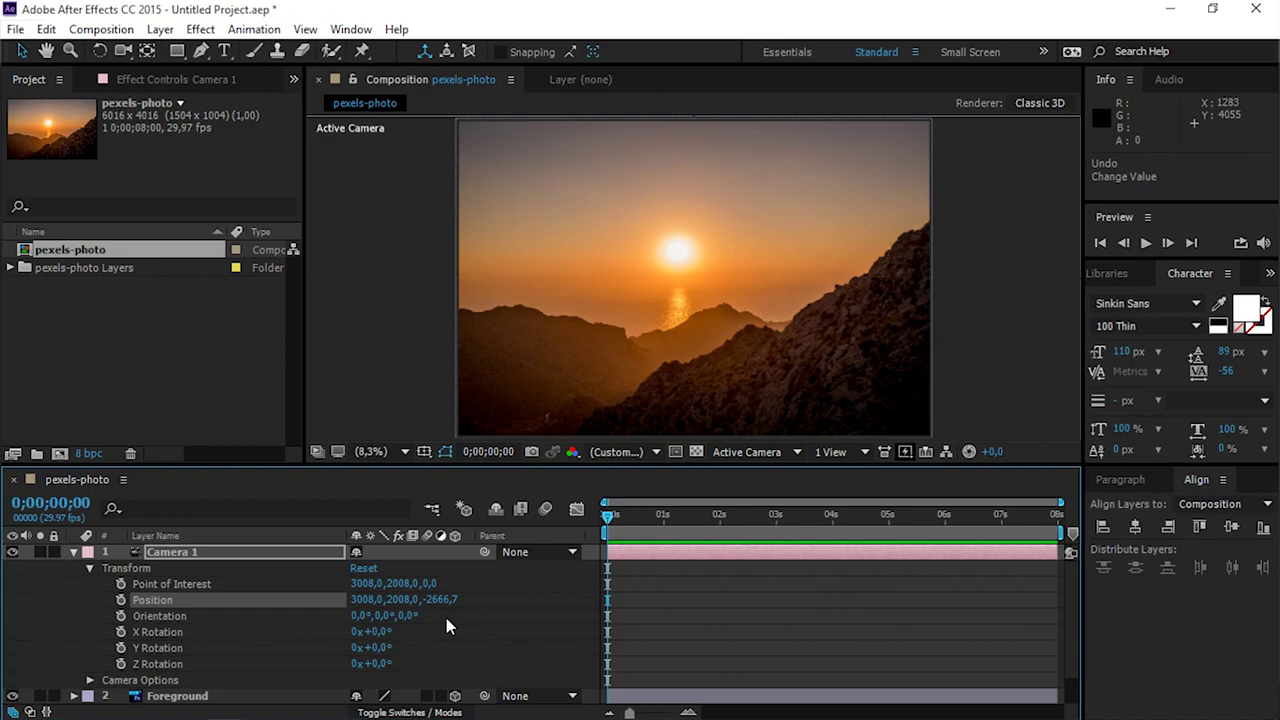
pyautogui.moveTo(438, 603); pyautogui.dragTo(656, 589)
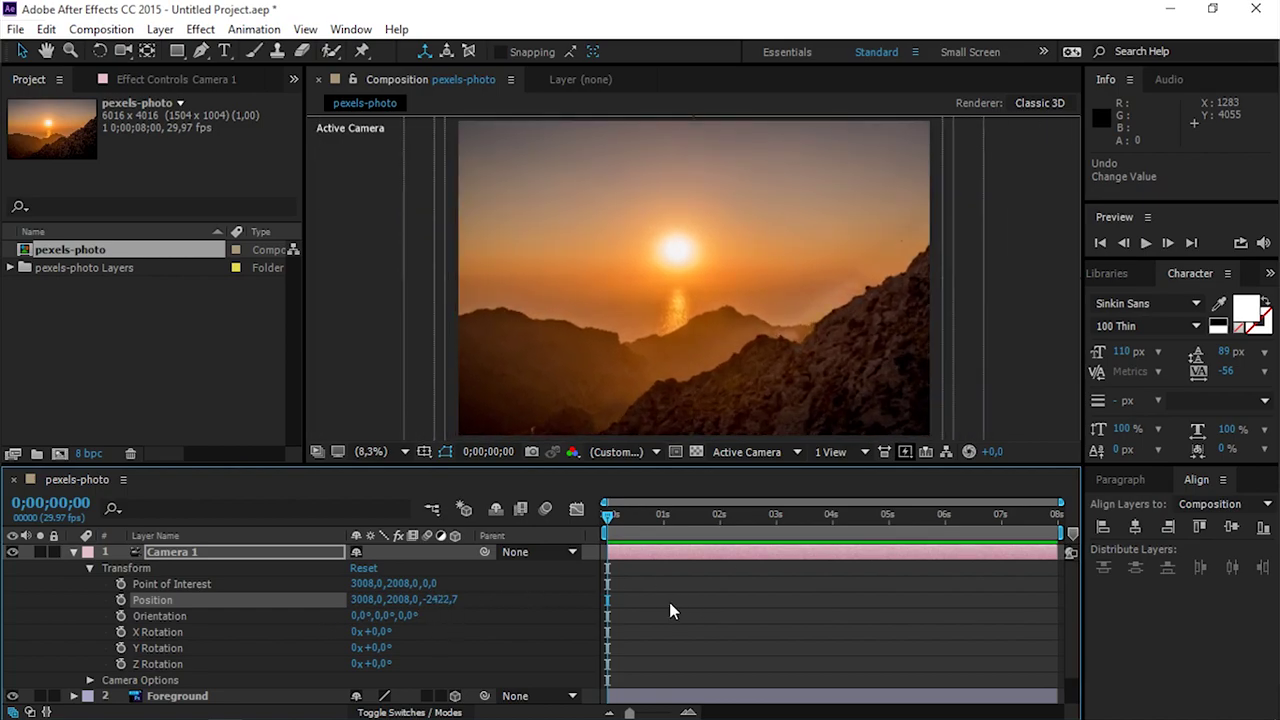
pyautogui.hotkey('ctrl', 'z')
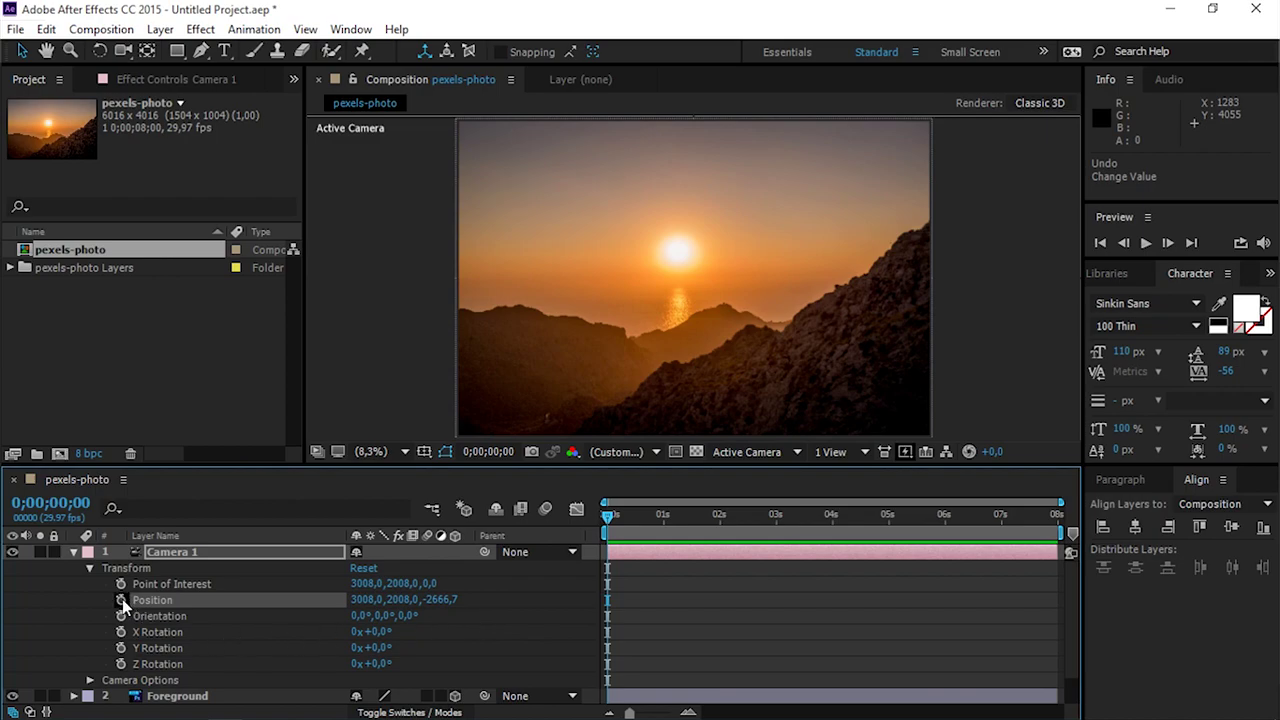
pyautogui.keyDown('shift'); pyautogui.click(160, 584); pyautogui.keyUp('shift')
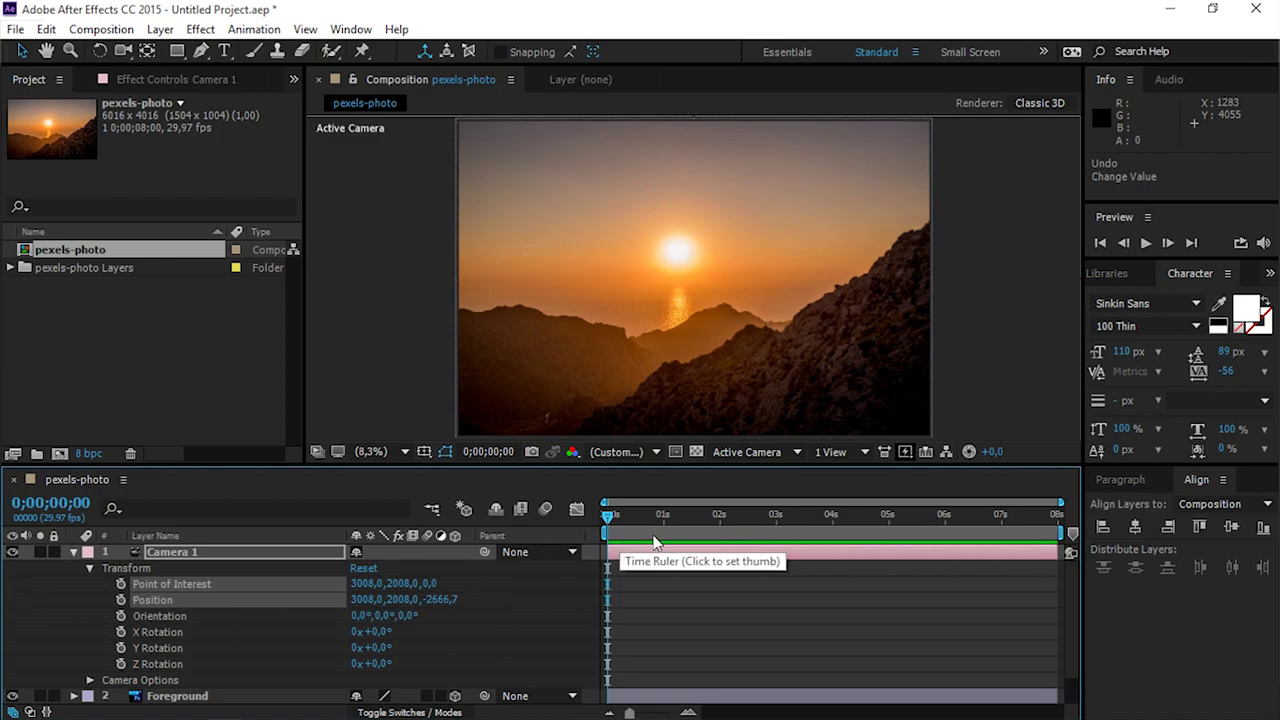
# Step: Keyframe Camera 1's Position at 2 s and at 0 s with Z pushed to -1806.7
pyautogui.click(152, 600)
pyautogui.click(121, 600)
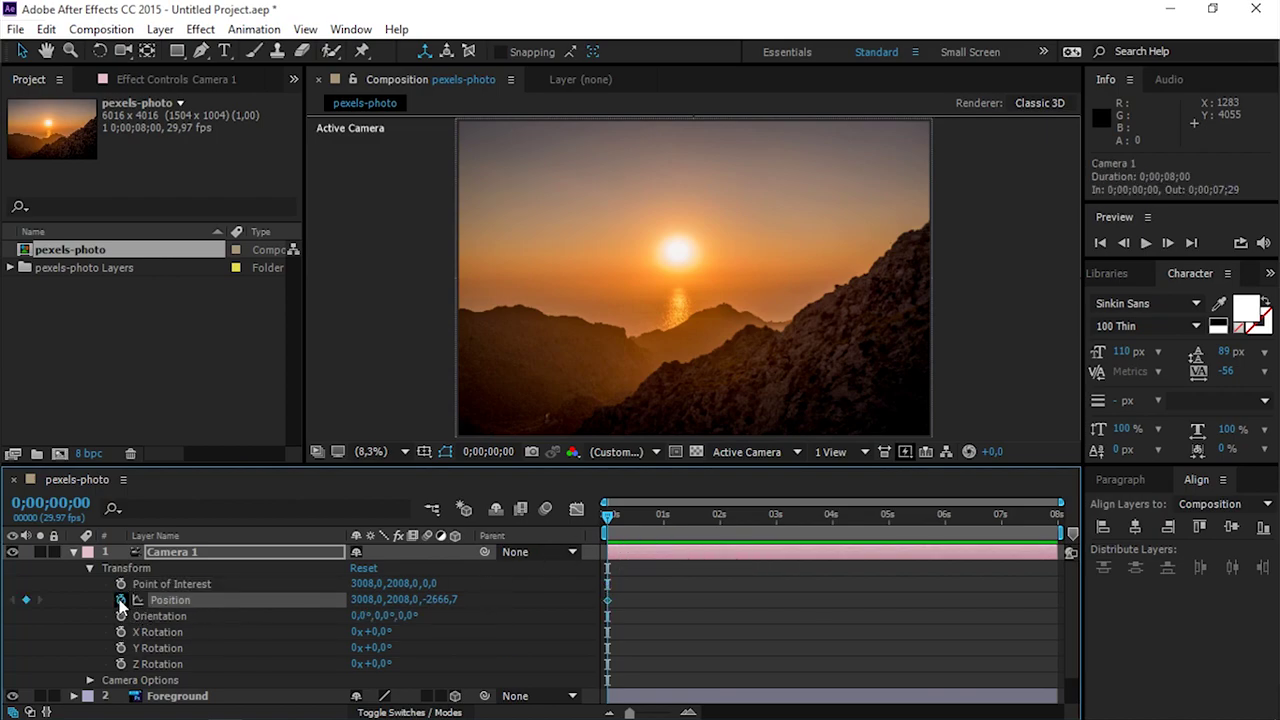
pyautogui.click(720, 516)
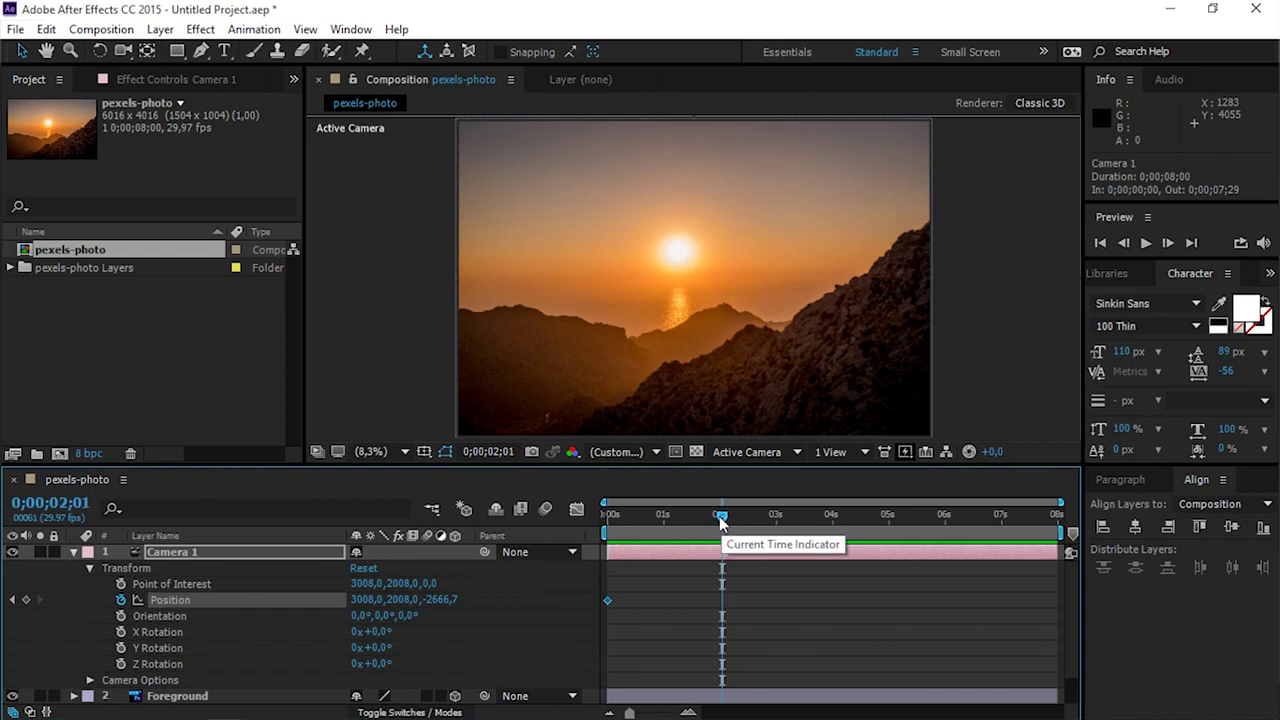
pyautogui.moveTo(723, 524); pyautogui.dragTo(719, 518)
pyautogui.press('pagedown')
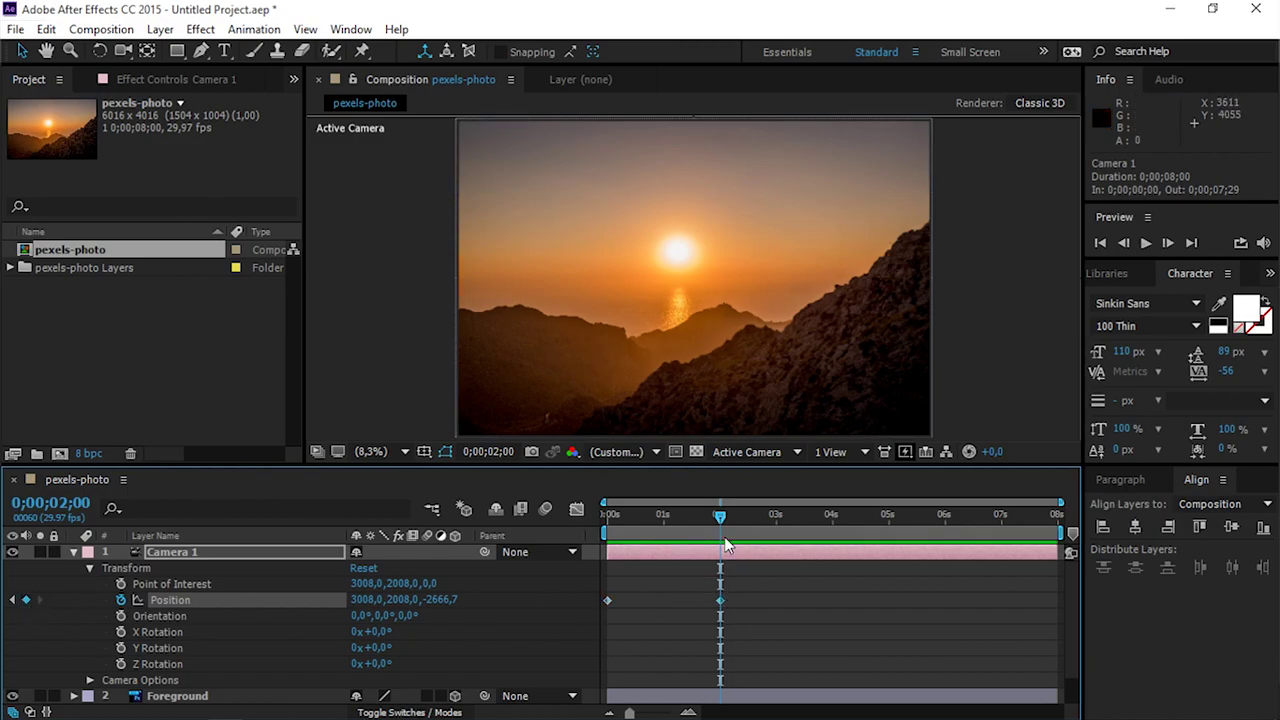
pyautogui.moveTo(720, 517); pyautogui.dragTo(606, 515)
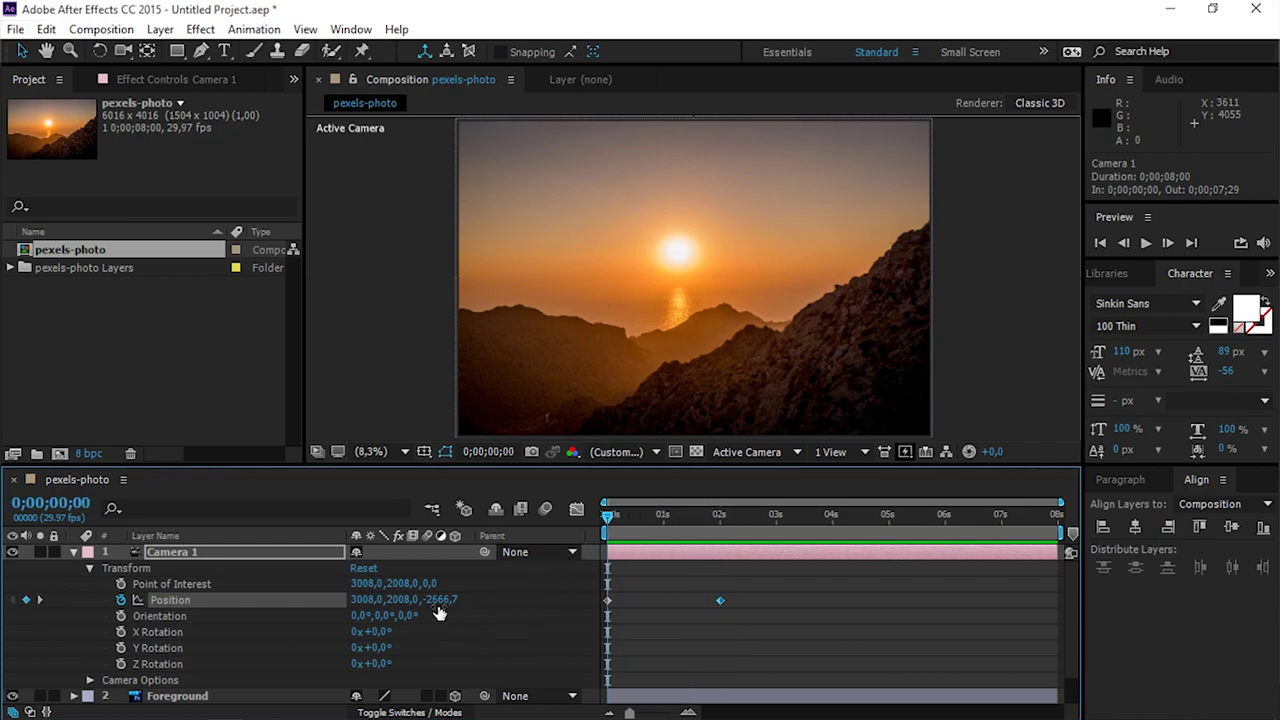
pyautogui.moveTo(438, 601); pyautogui.dragTo(575, 601)
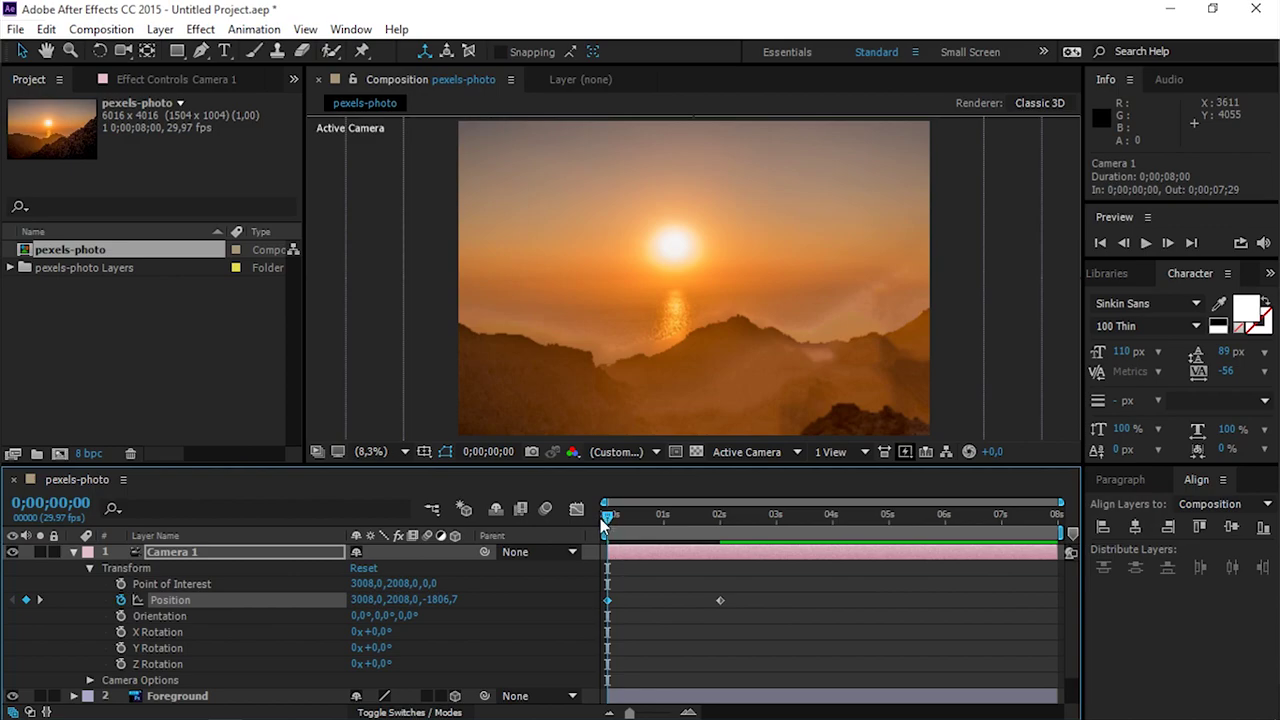
# Step: Preview the camera dolly, then apply Easy Ease to both Position keyframes
pyautogui.moveTo(603, 522); pyautogui.dragTo(636, 543)
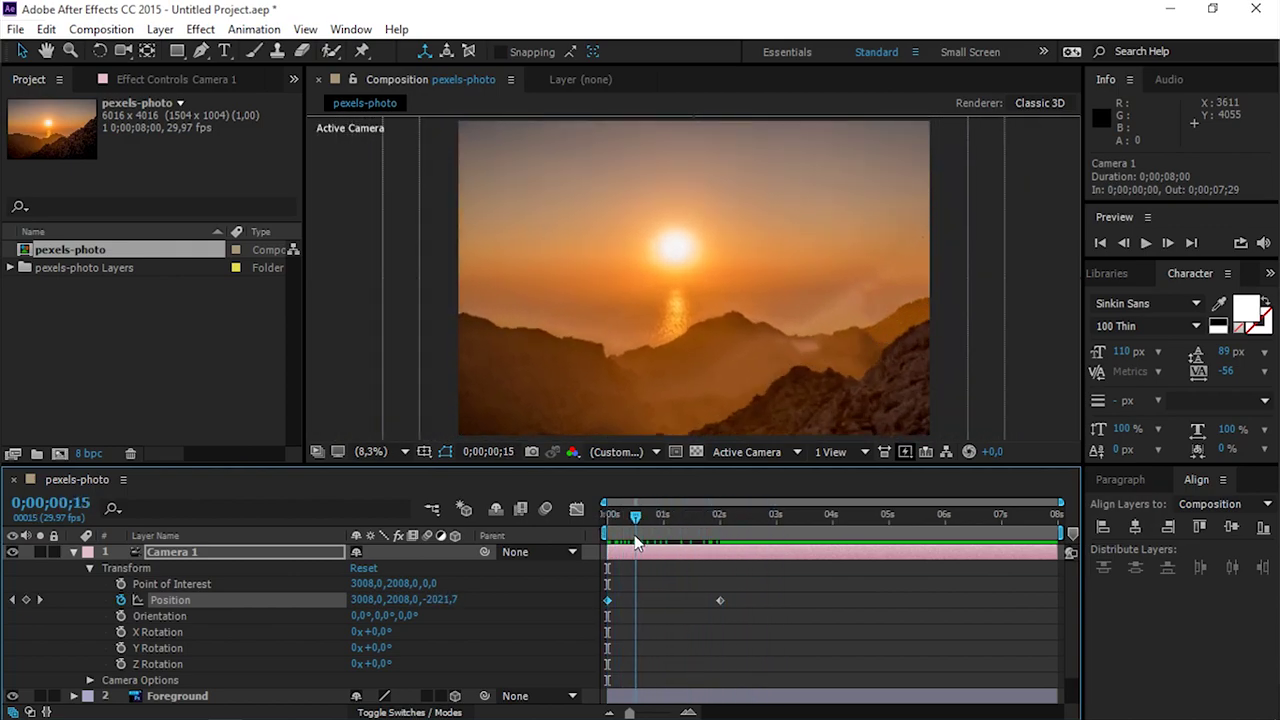
pyautogui.press('space')
pyautogui.press('space')
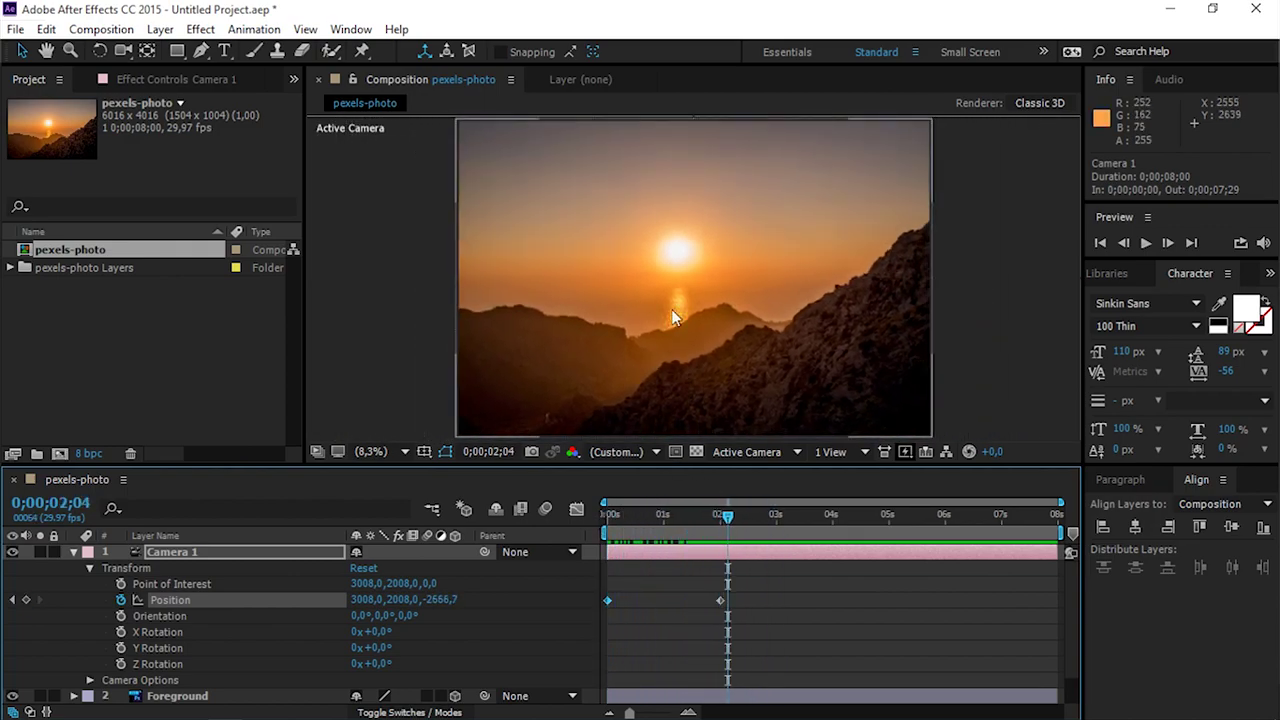
pyautogui.moveTo(727, 516); pyautogui.dragTo(588, 532)
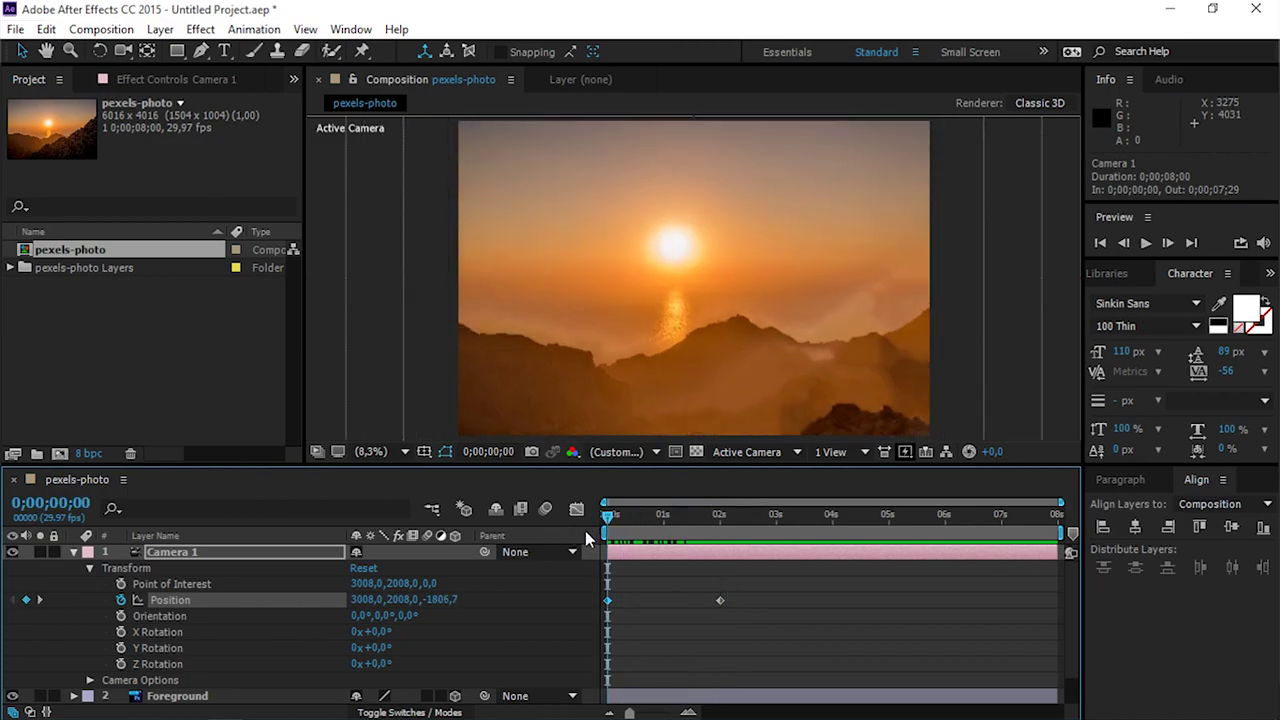
pyautogui.press('space')
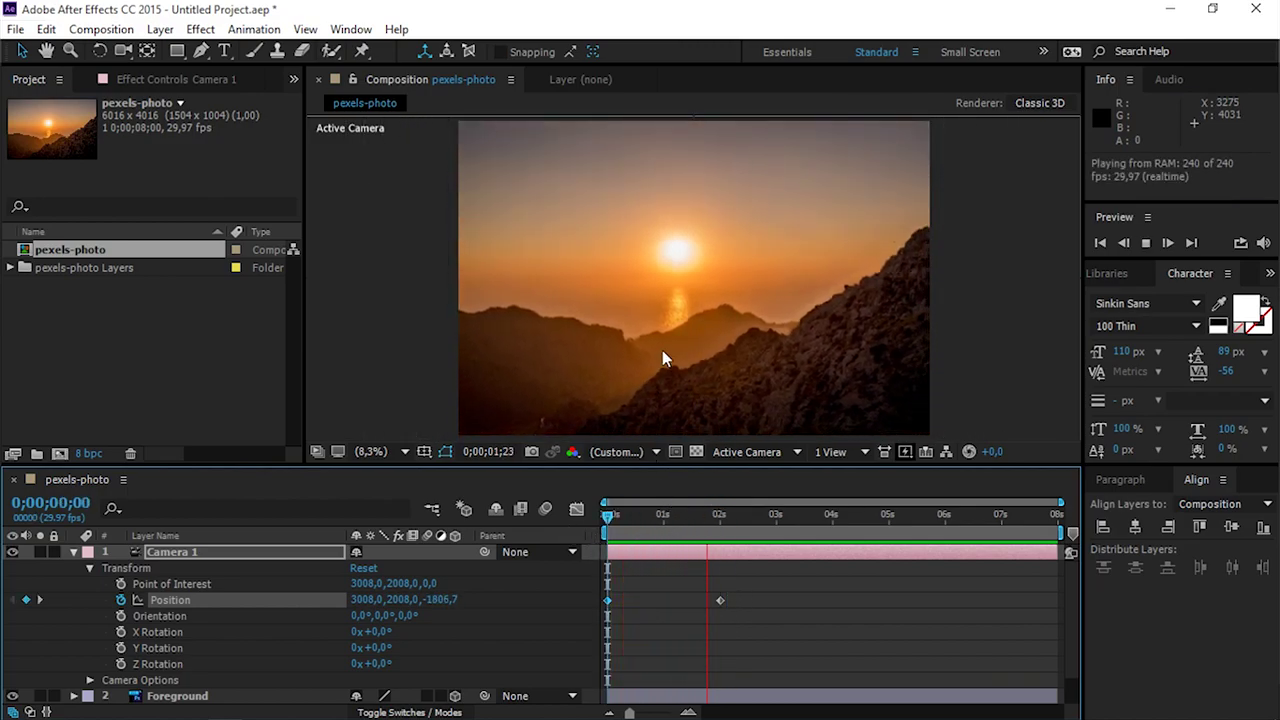
pyautogui.press('space')
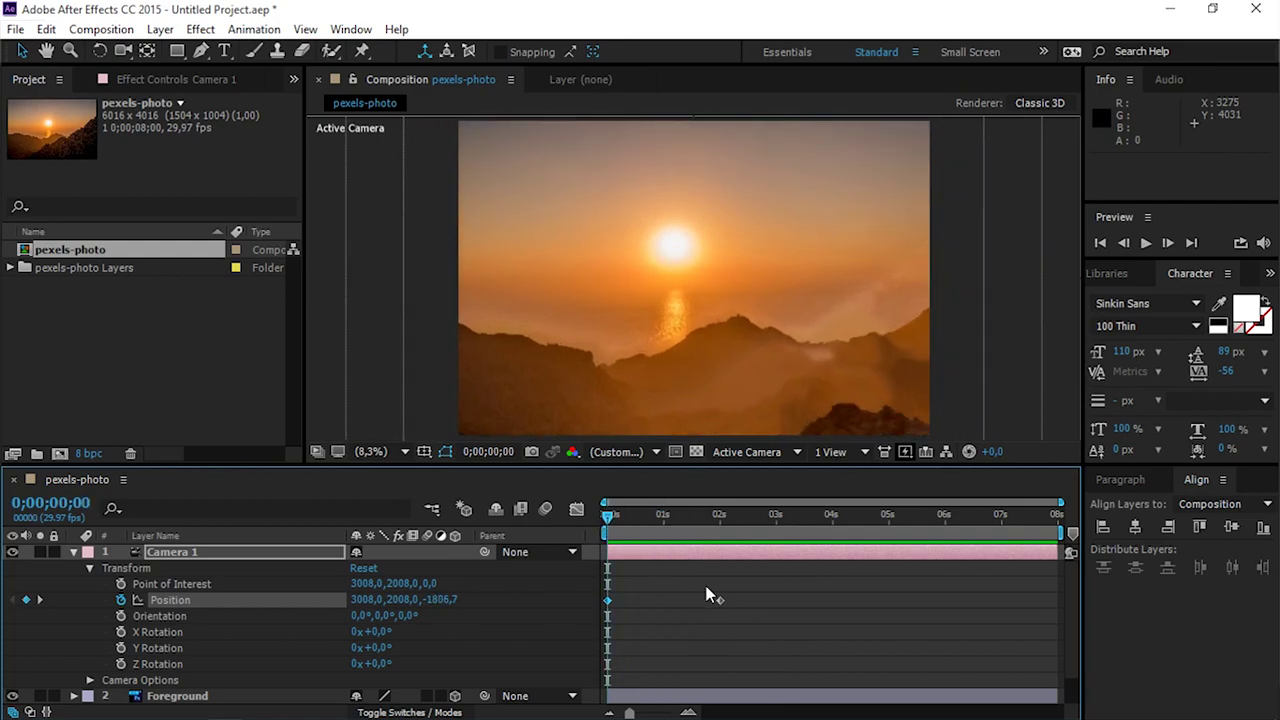
pyautogui.moveTo(768, 587); pyautogui.dragTo(598, 583)
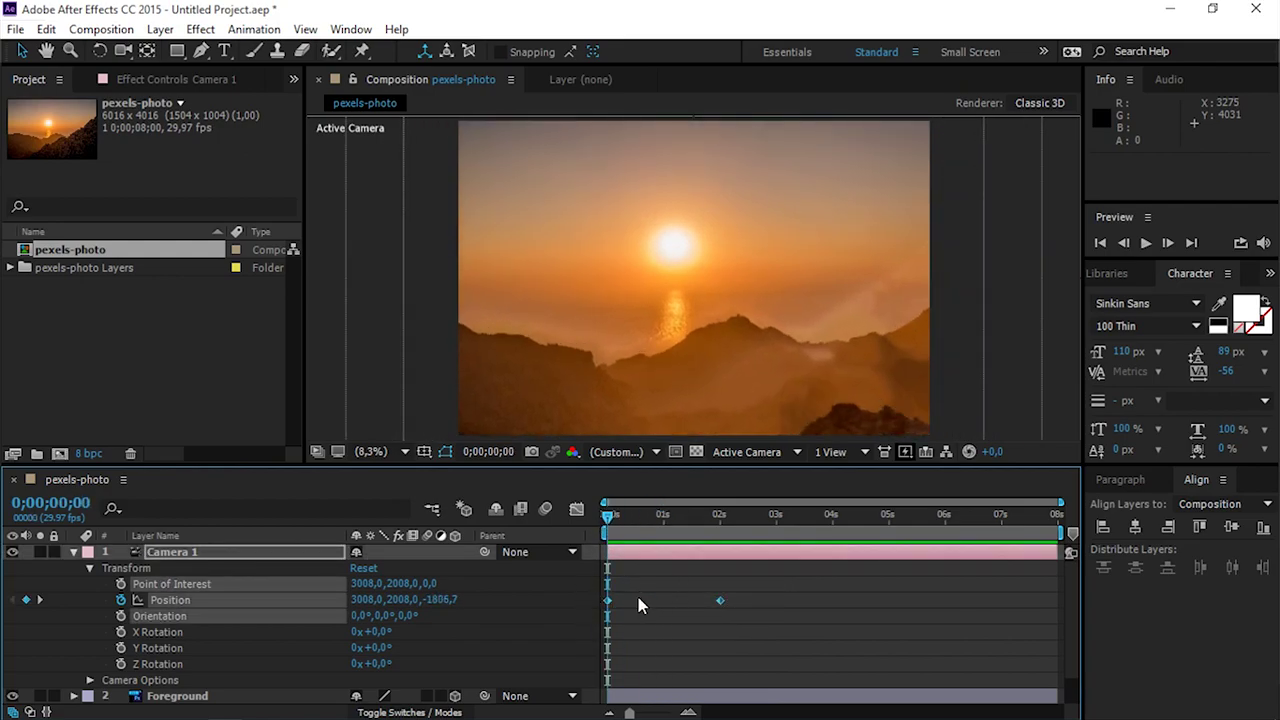
pyautogui.press('F9')
# Step: In the Position speed graph, widen the first keyframe's influence so speed peaks early near 1301 px/sec
pyautogui.click(576, 511)
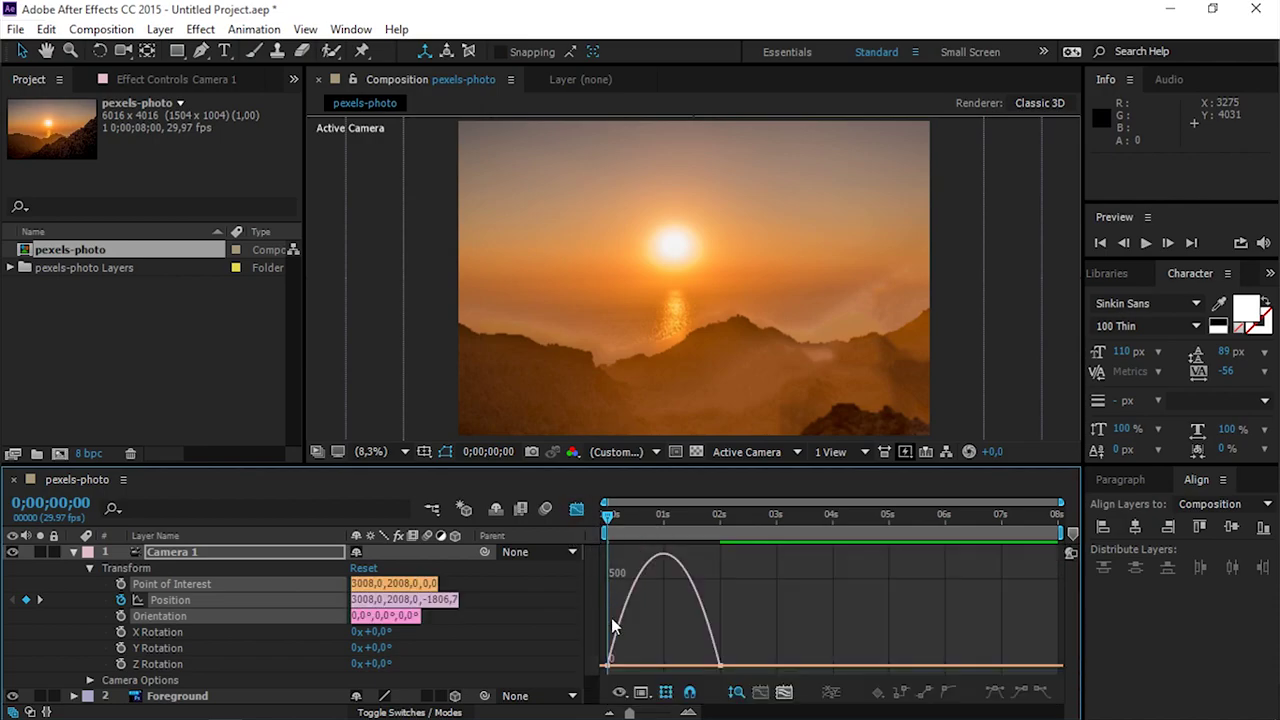
pyautogui.rightClick(700, 592)
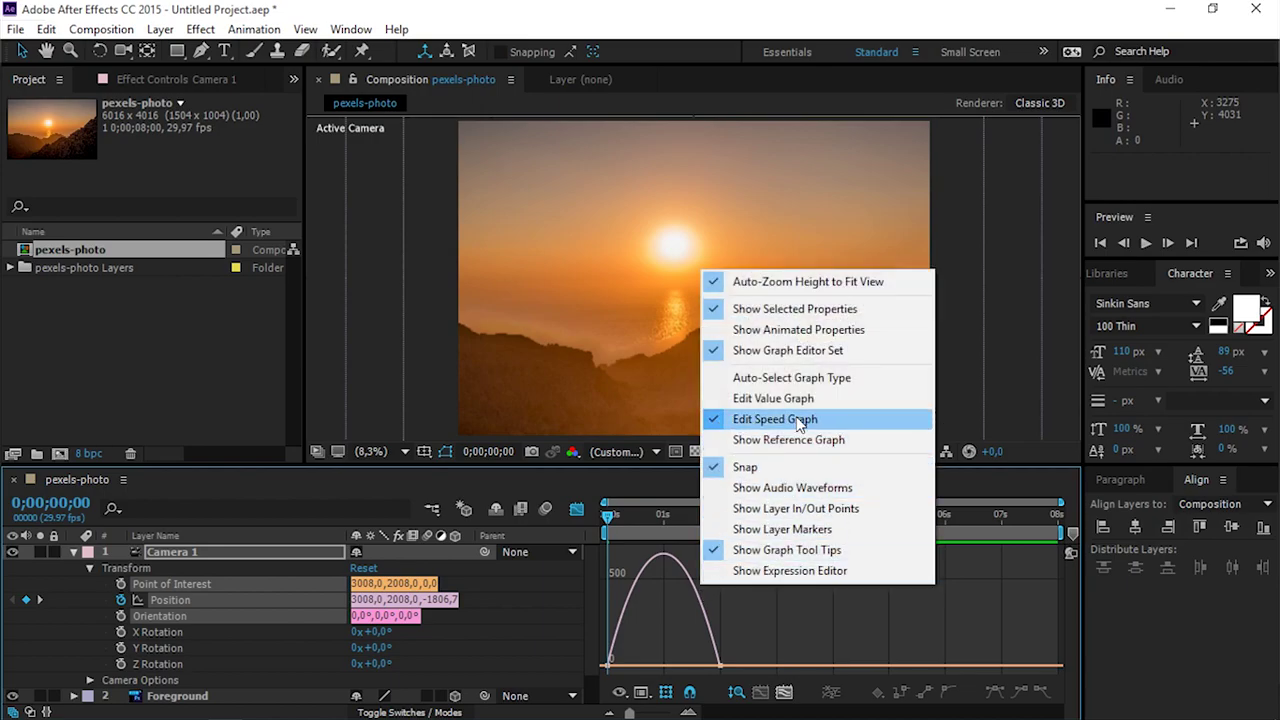
pyautogui.click(799, 420)
pyautogui.moveTo(607, 666)
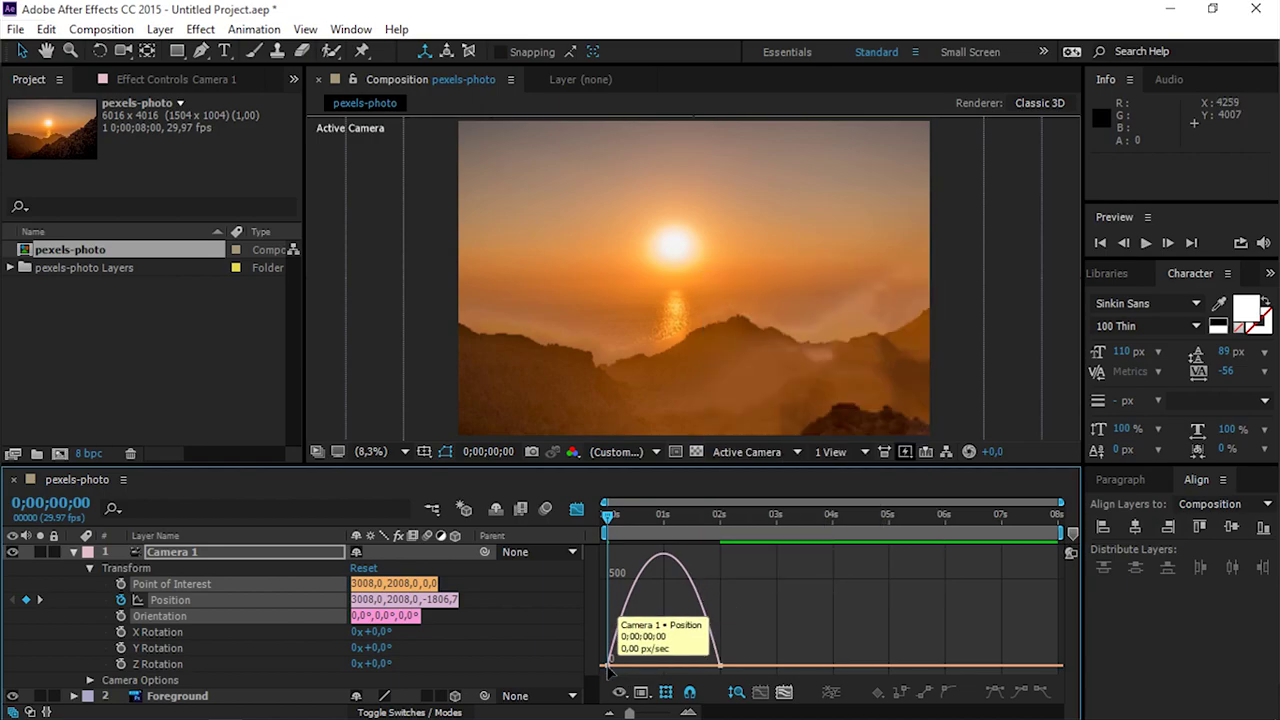
pyautogui.click(606, 664)
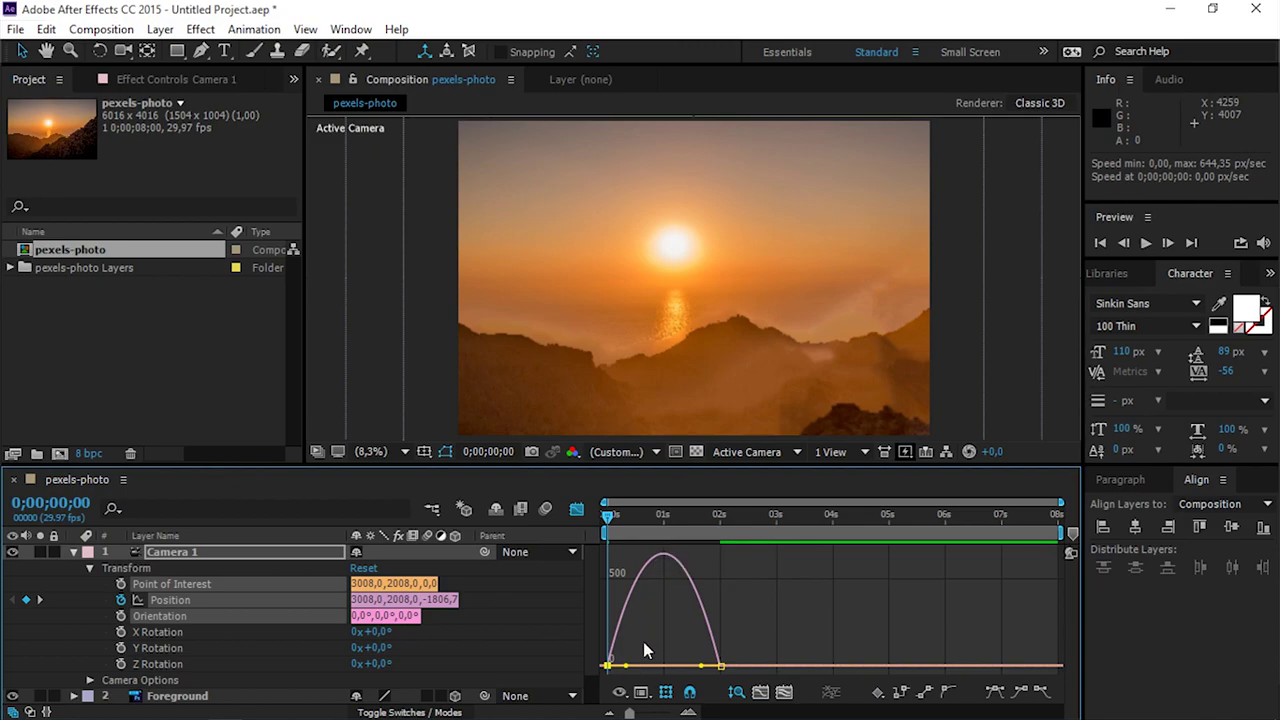
pyautogui.moveTo(622, 668); pyautogui.dragTo(670, 672)
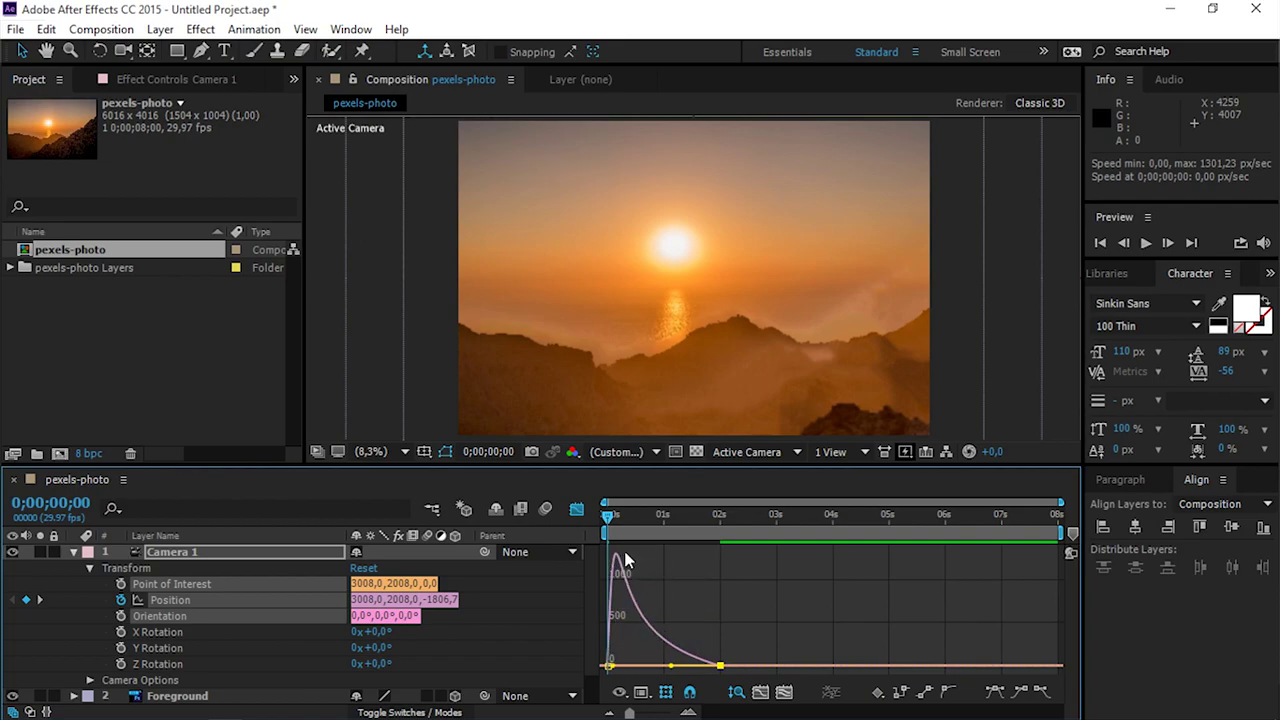
# Step: Return to the layer-bar timeline, preview the eased camera push-in, and go back to frame 0
pyautogui.click(577, 510)
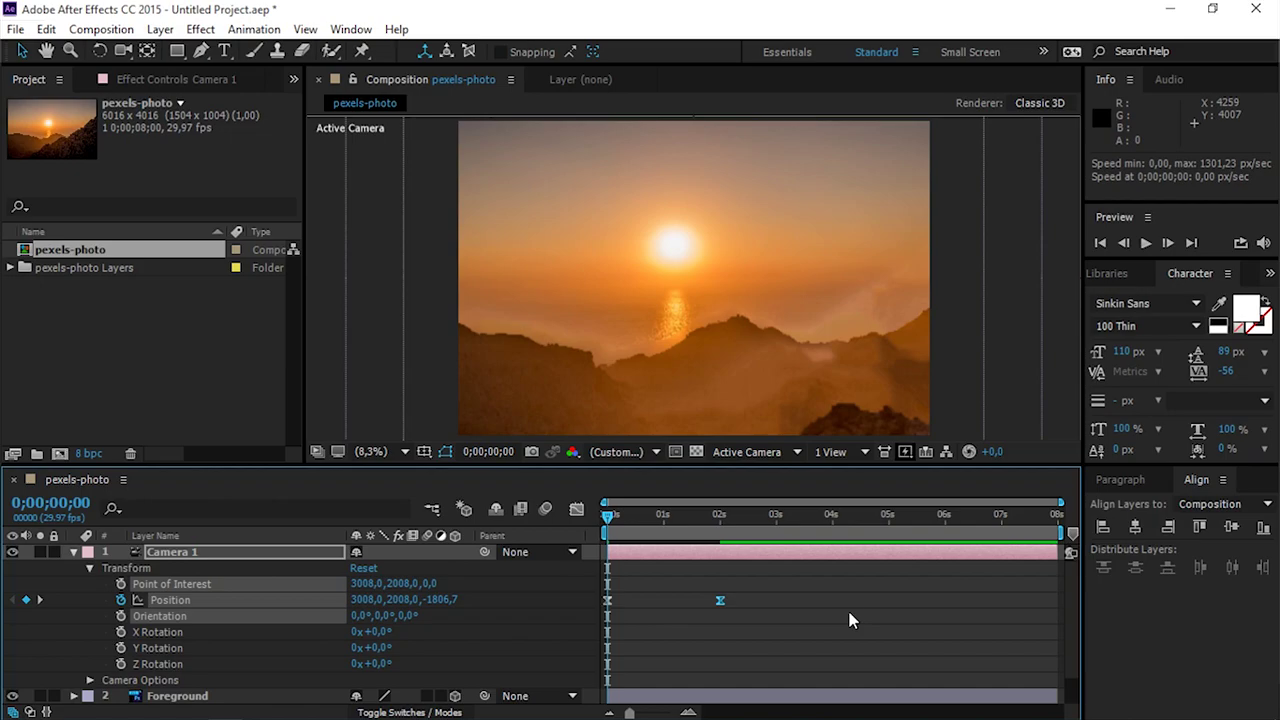
pyautogui.press('space')
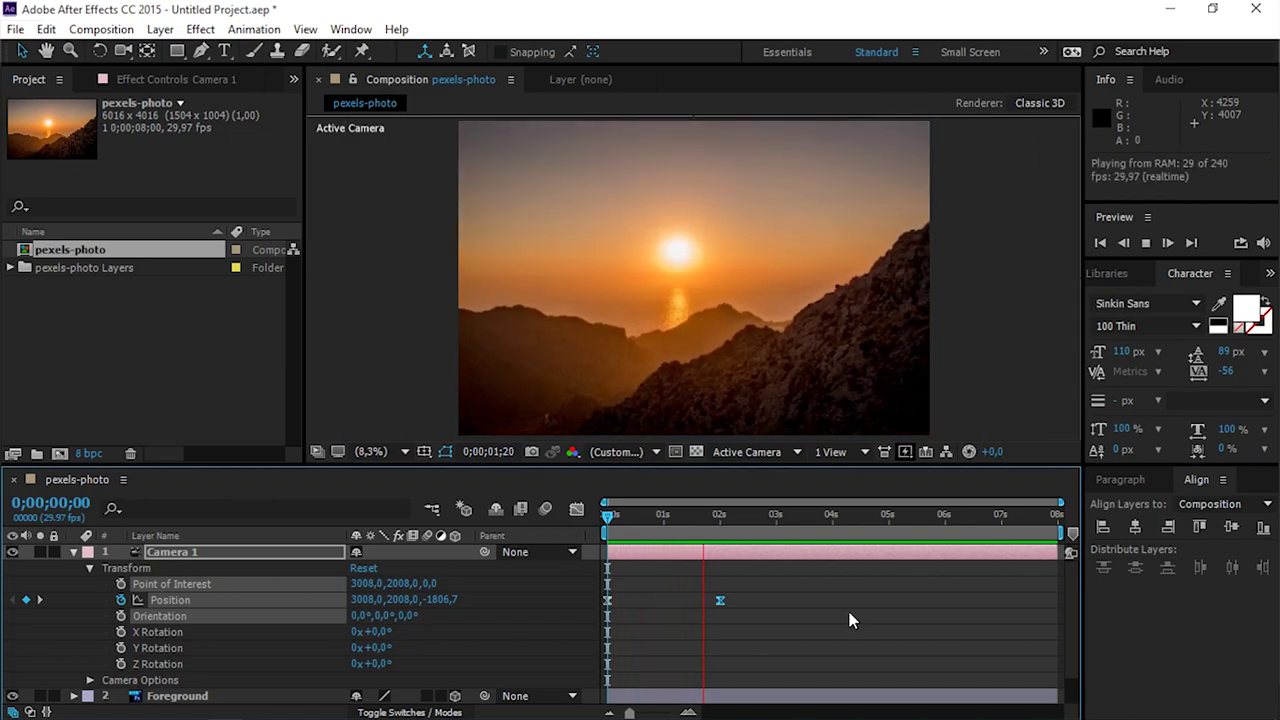
pyautogui.click(737, 516)
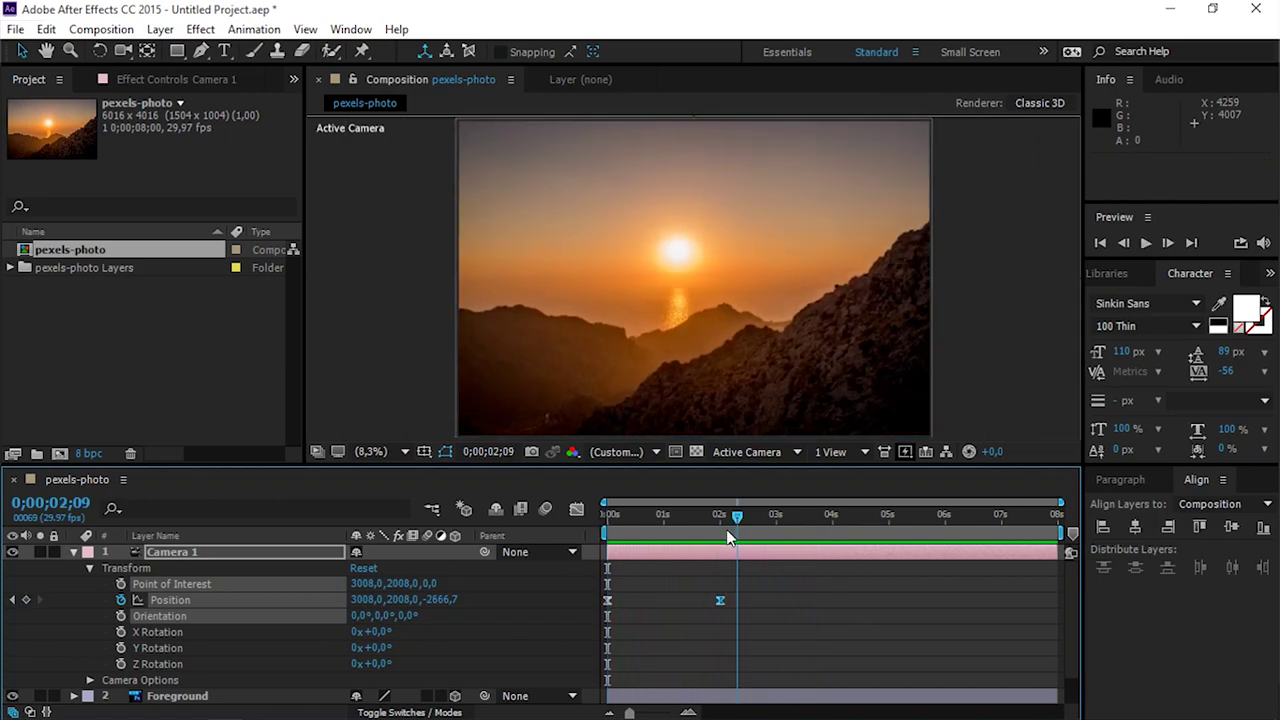
pyautogui.press('Home')
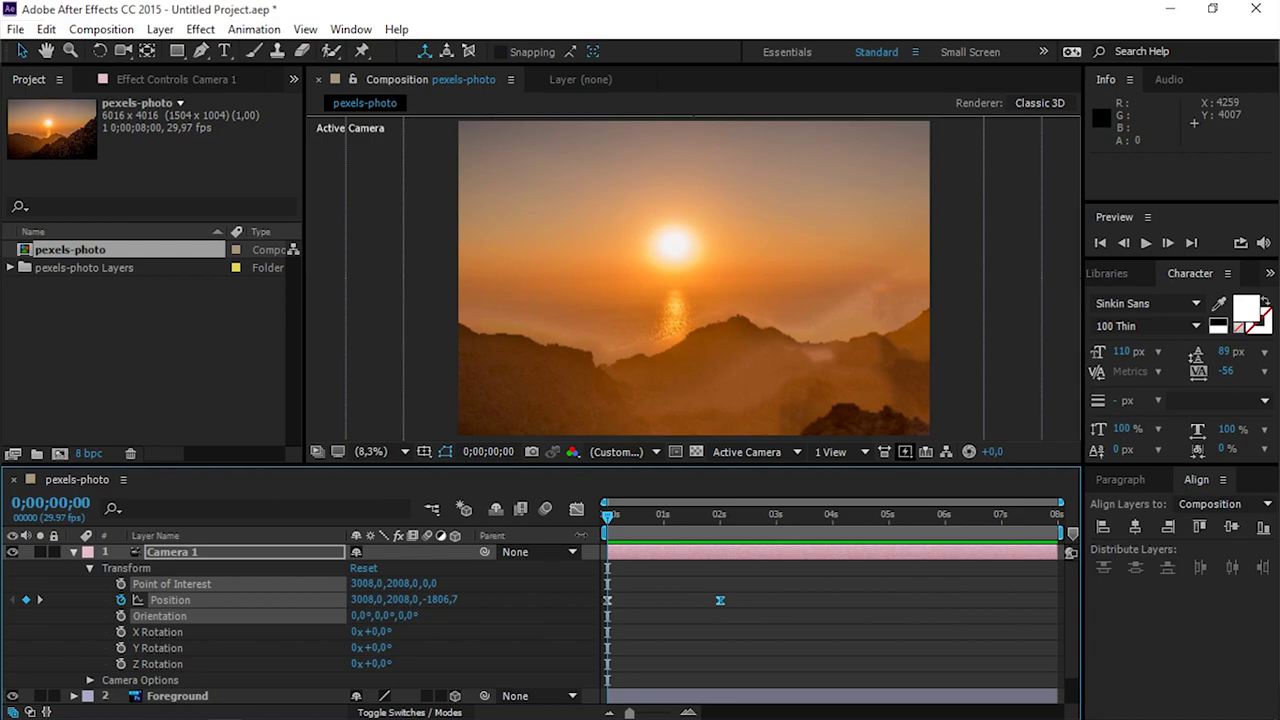